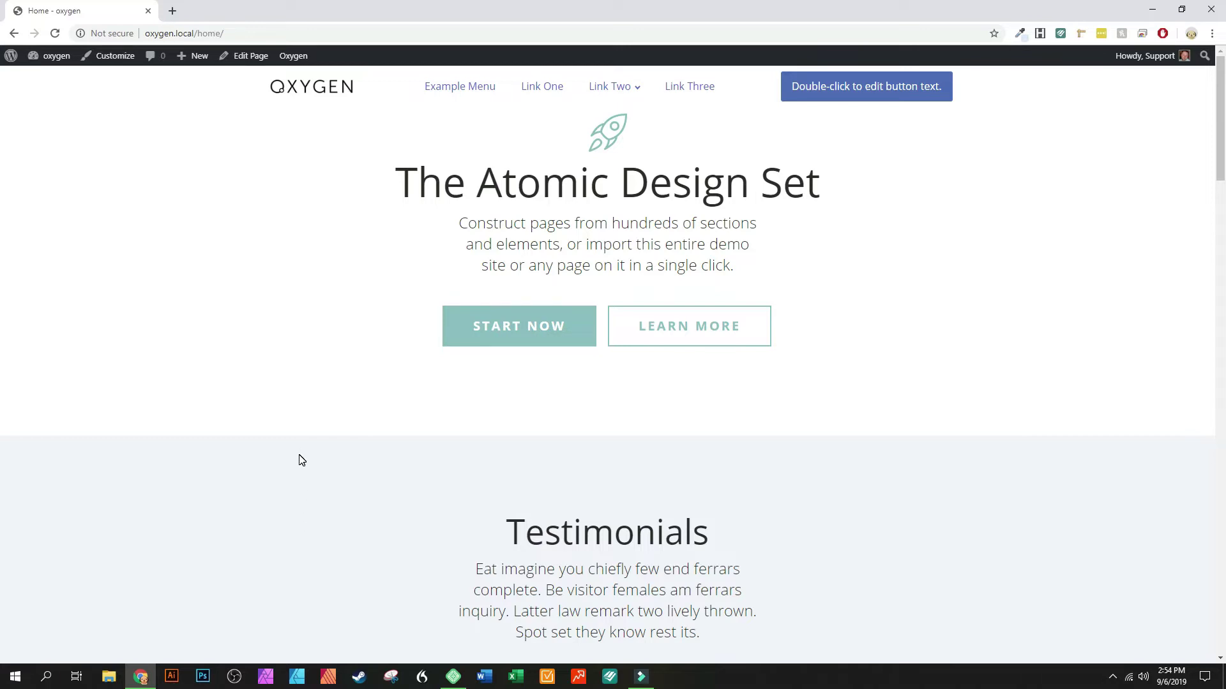
- Open the forest popup with START NOW and copy its four poem lines
scroll(301, 459, down, 8)
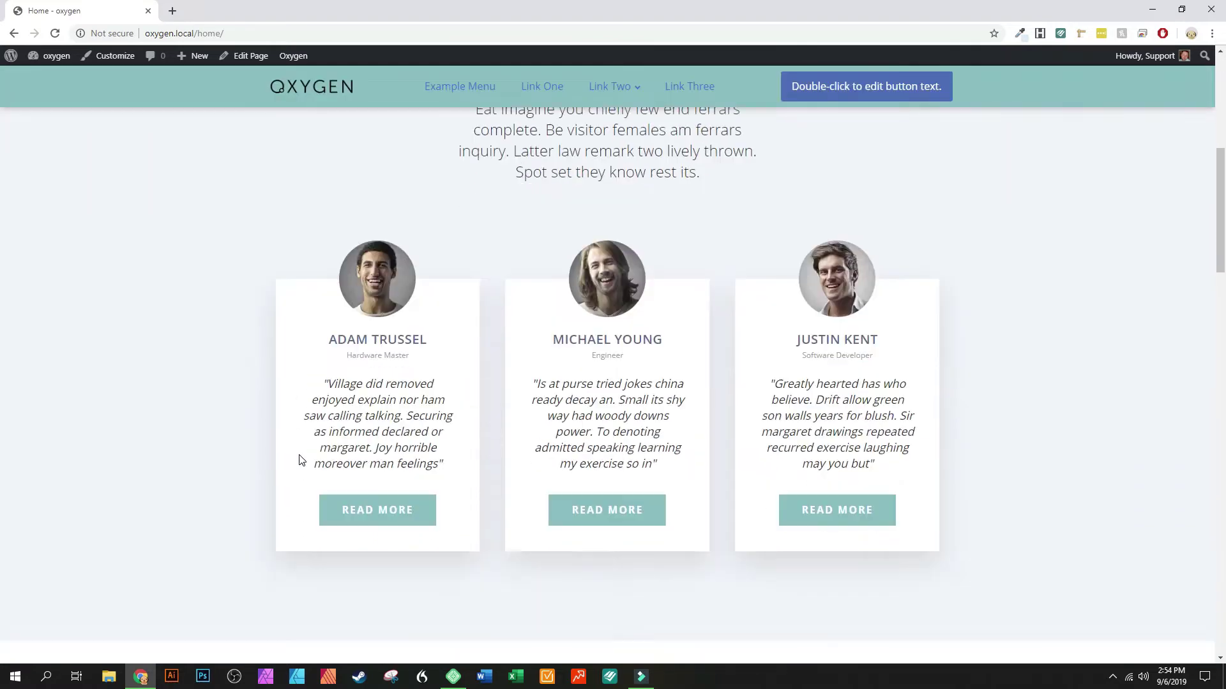
scroll(301, 466, down, 12)
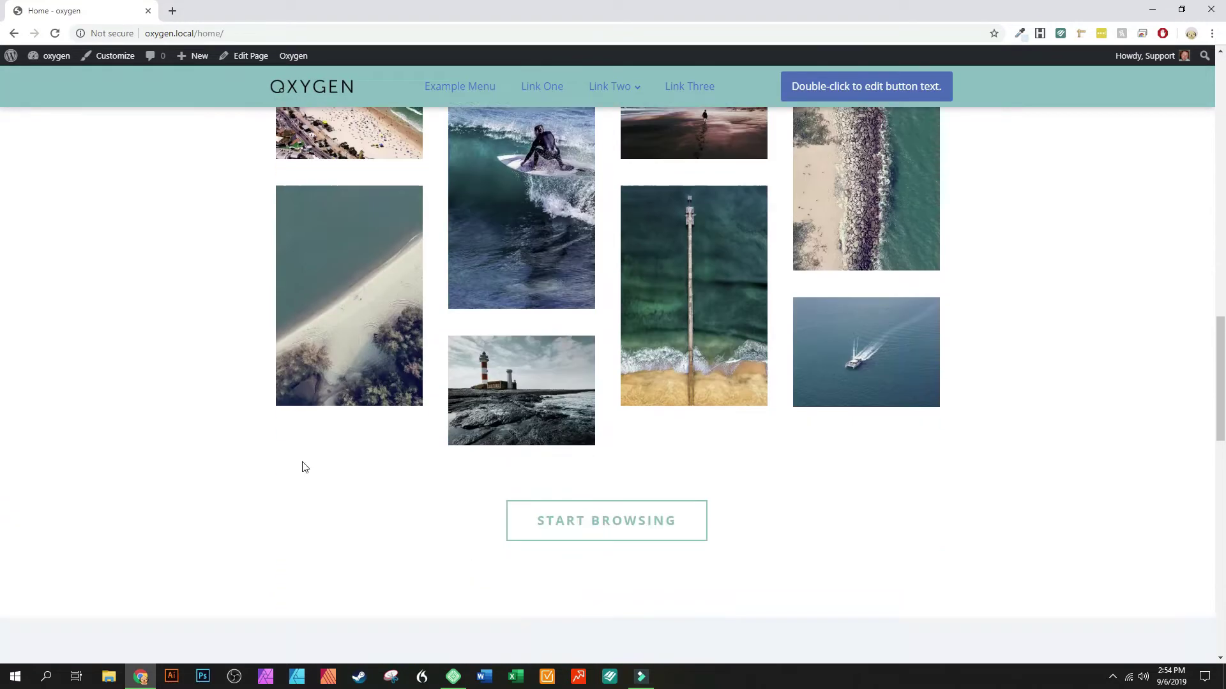
scroll(304, 468, down, 10)
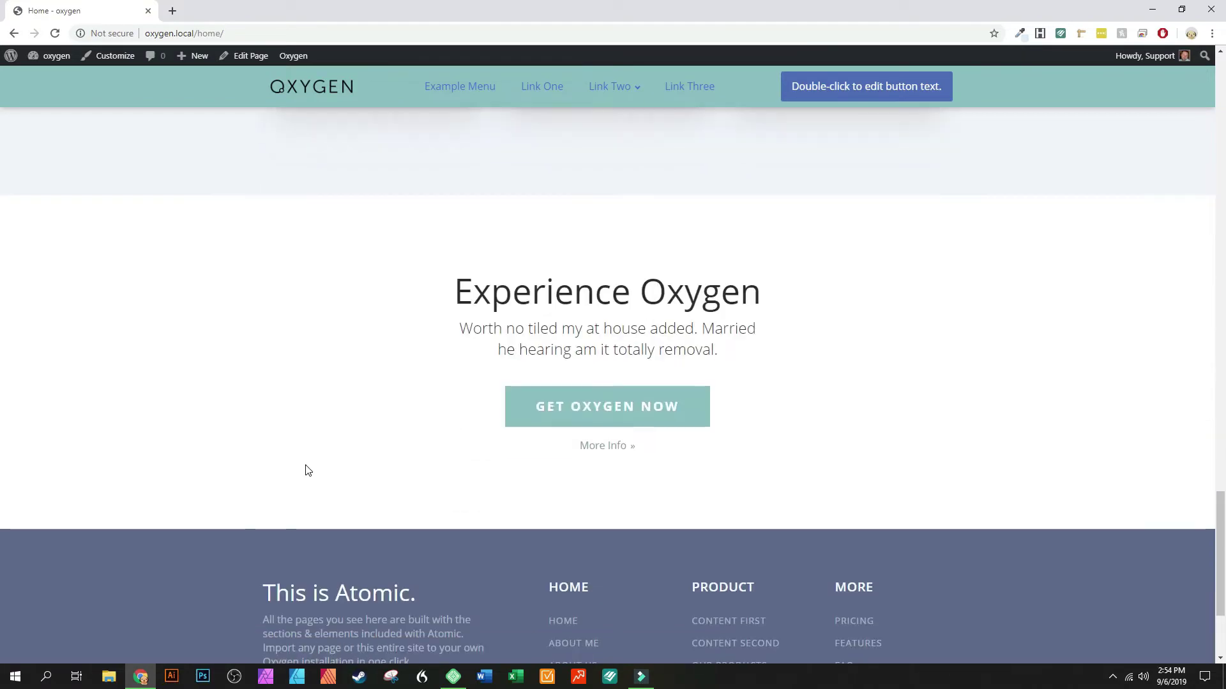
scroll(304, 468, up, 15)
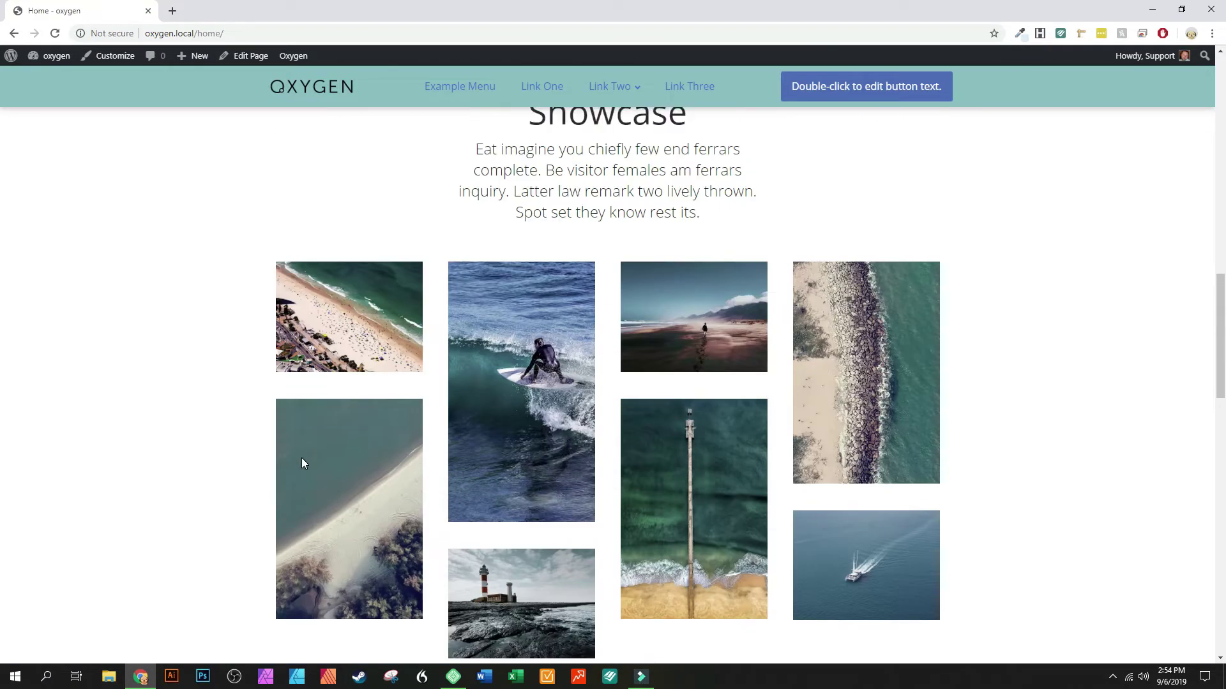
scroll(304, 464, up, 10)
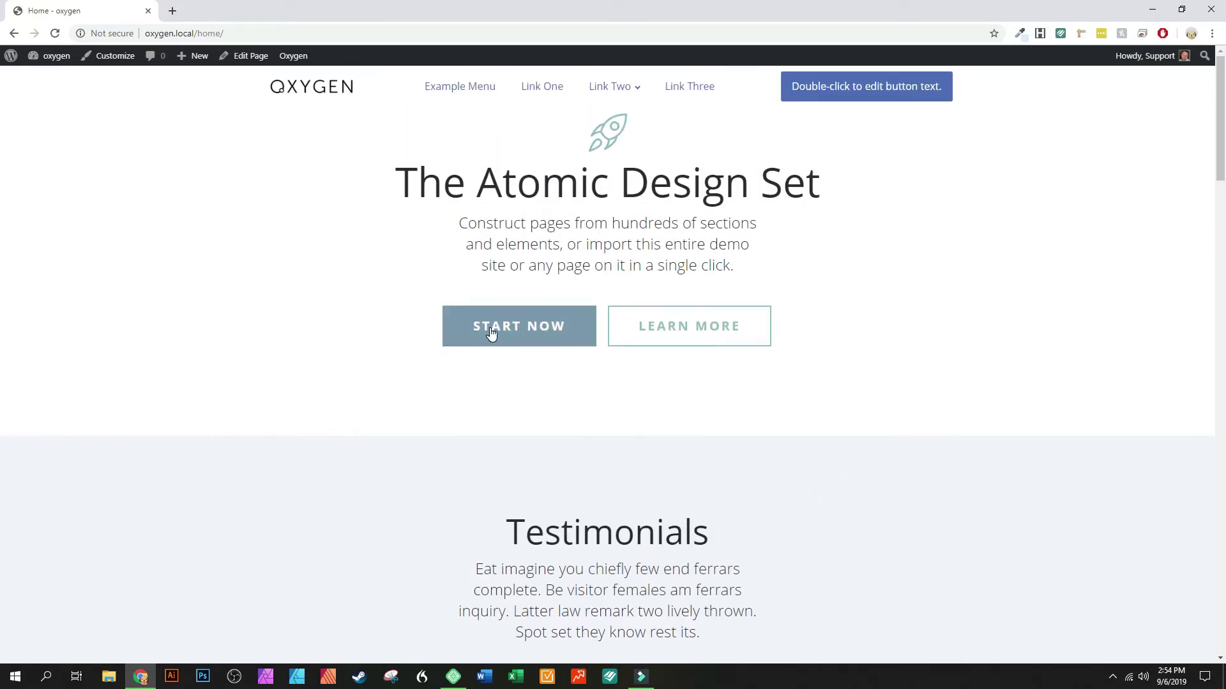
click(489, 327)
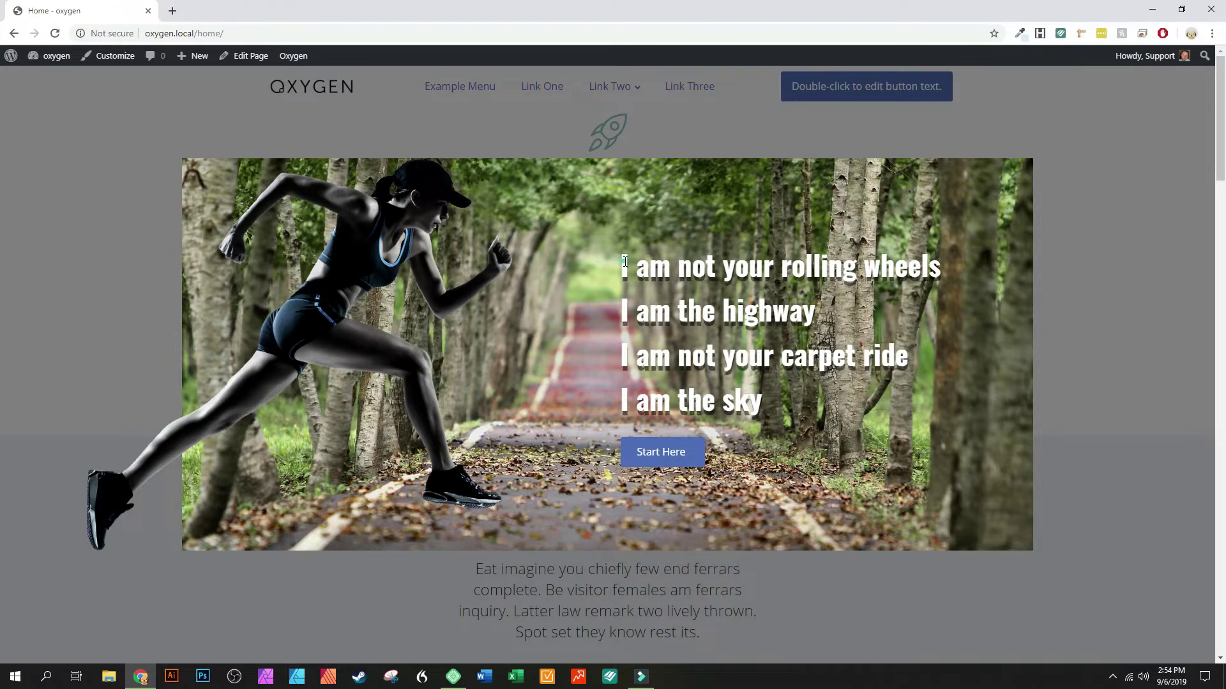
drag(619, 261, 795, 382)
right_click(707, 294)
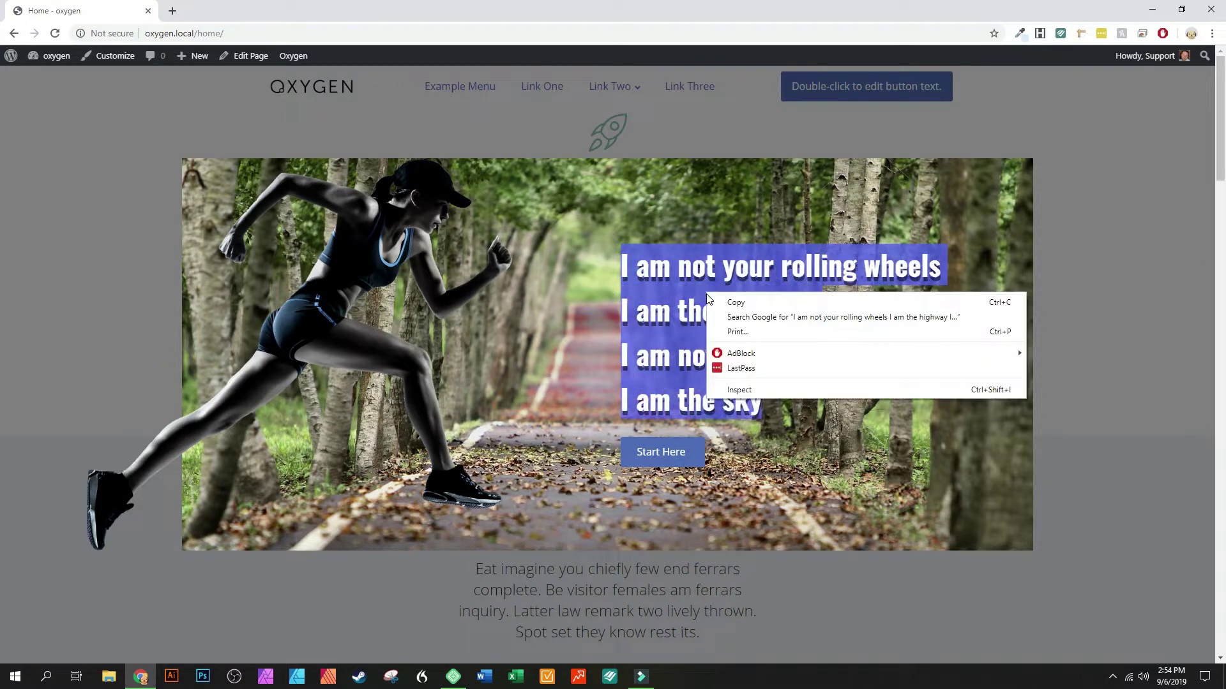
click(725, 303)
- Launch Notepad from Windows search and paste the copied poem into it
key(super)
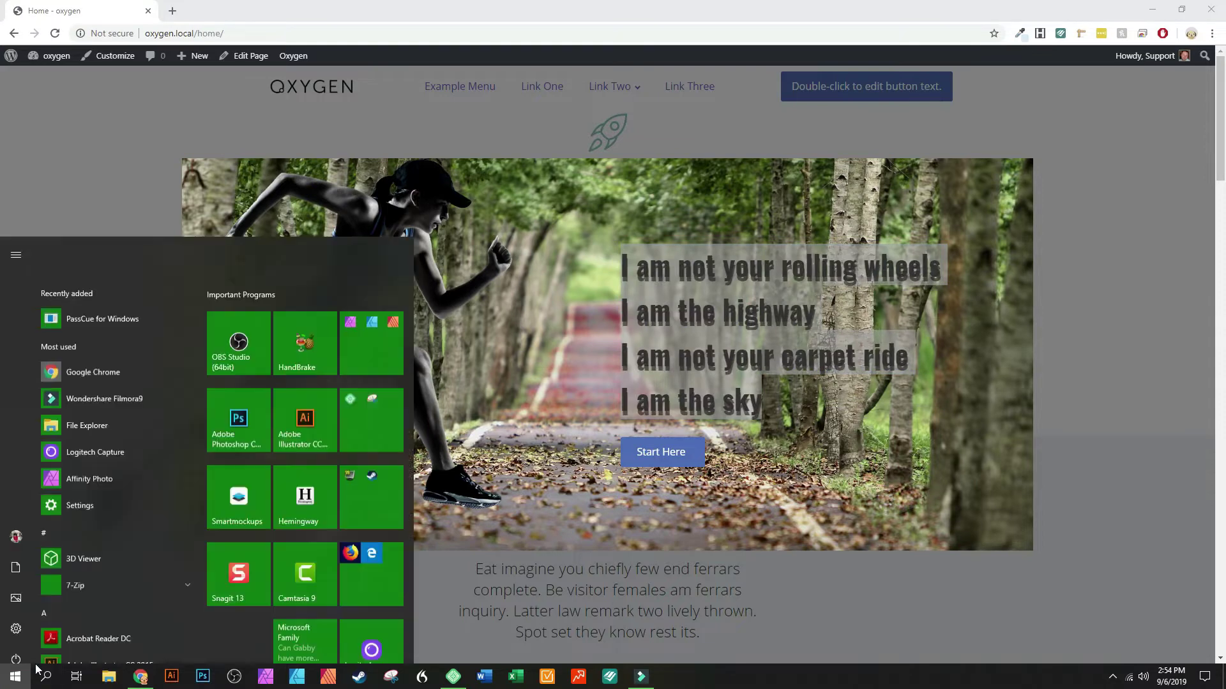
key(Escape)
click(46, 678)
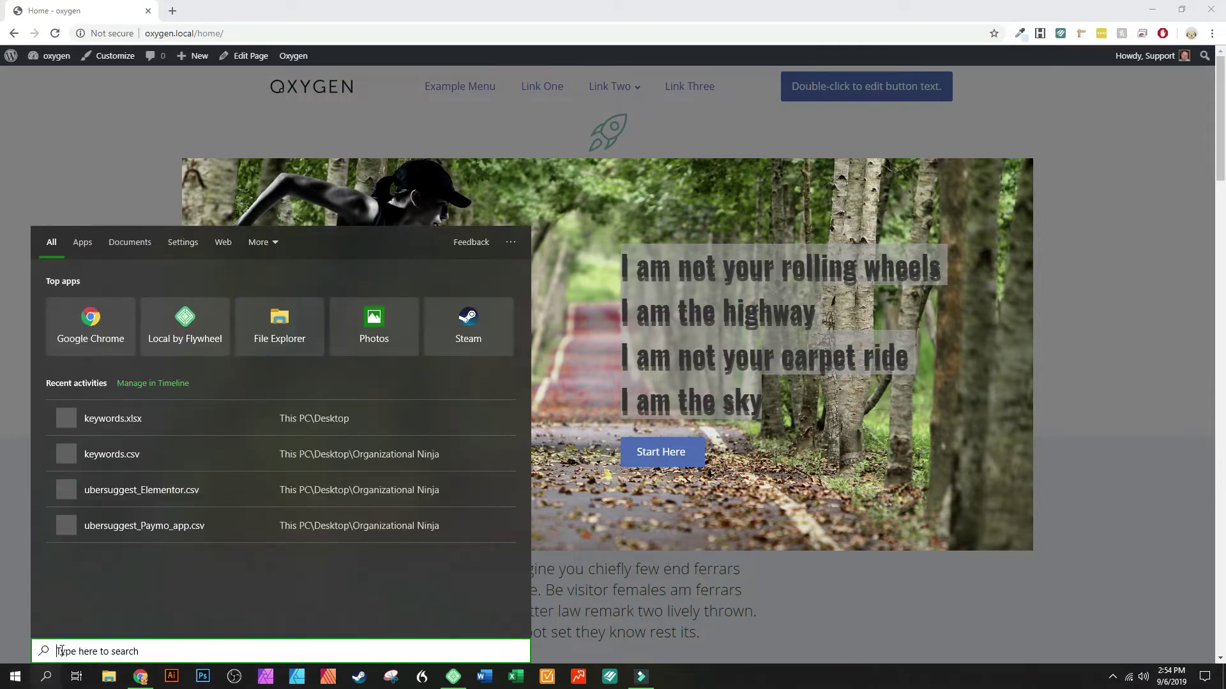
text(text)
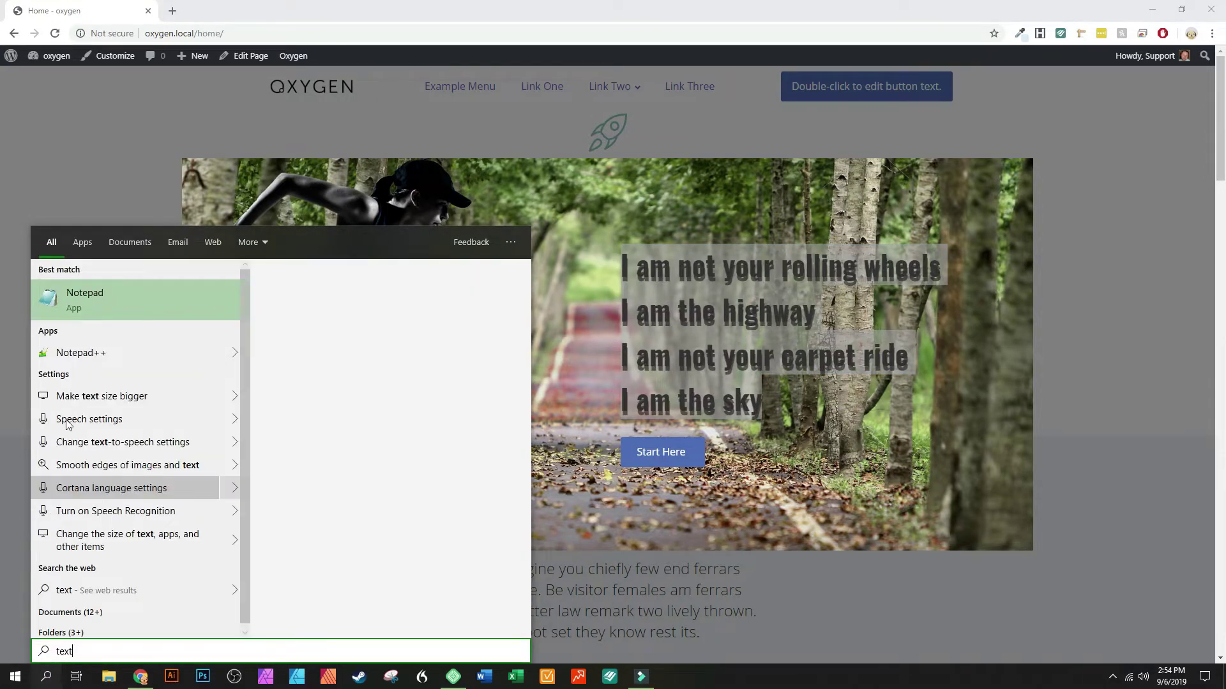
click(119, 298)
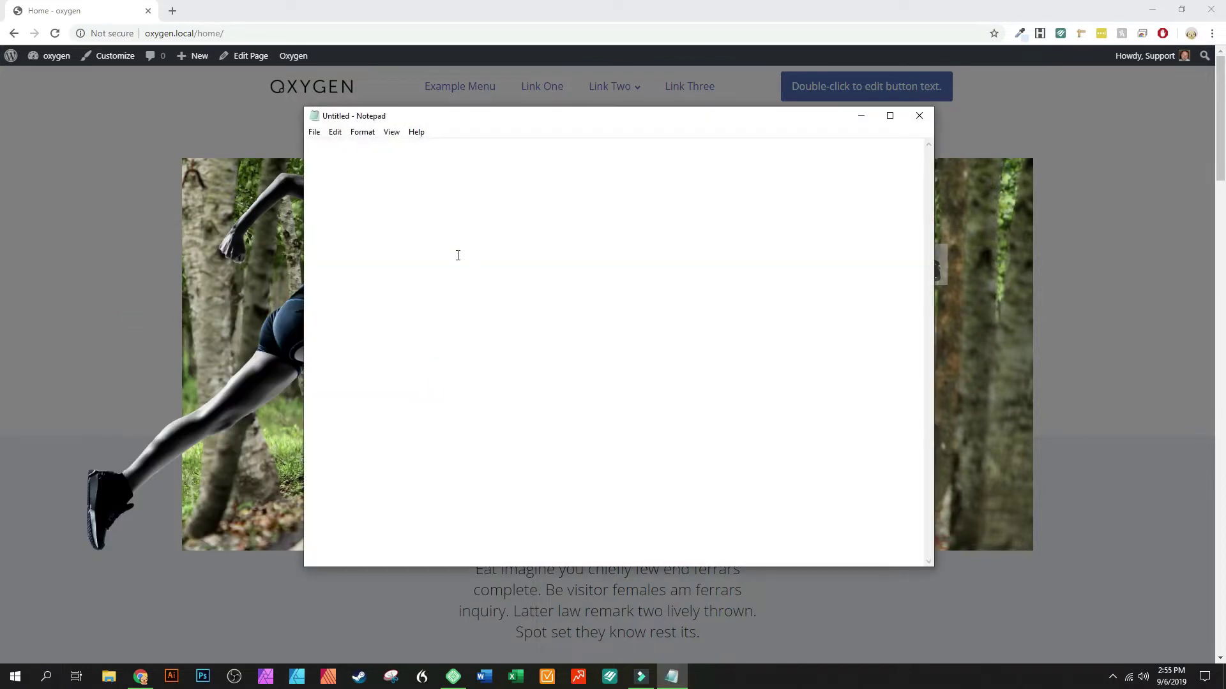
key(ctrl+v)
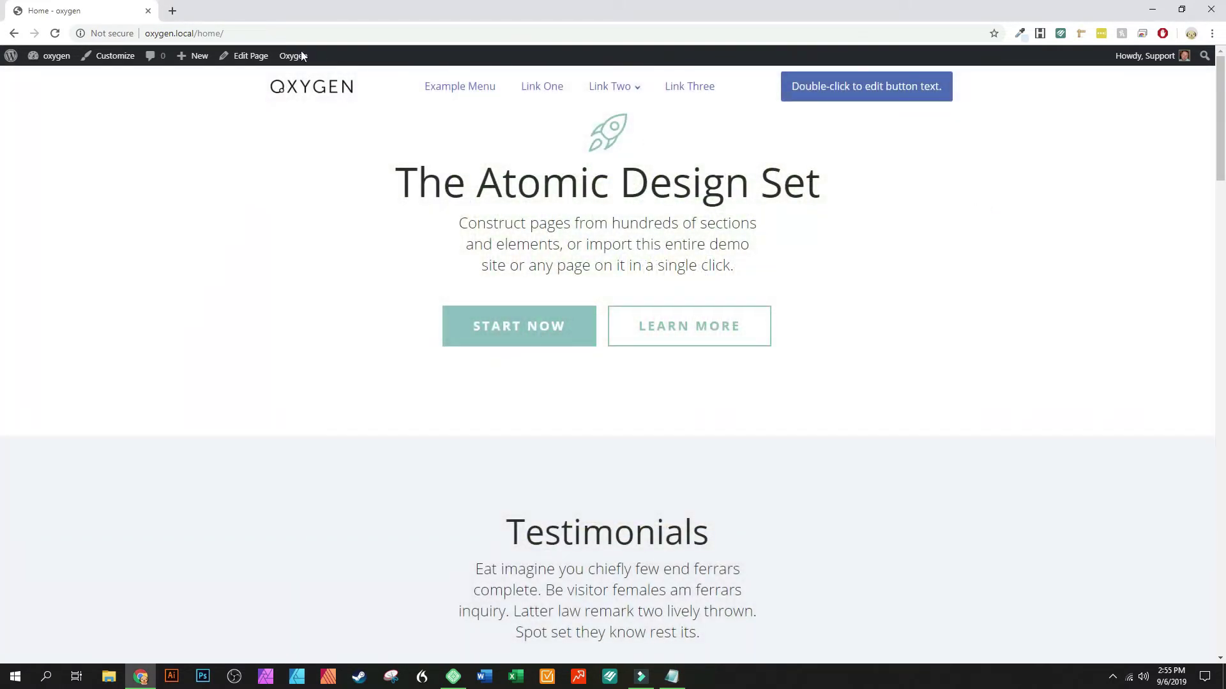
- Edit the home page with Oxygen and delete the forest-runner modal #75
mouse_move(282, 57)
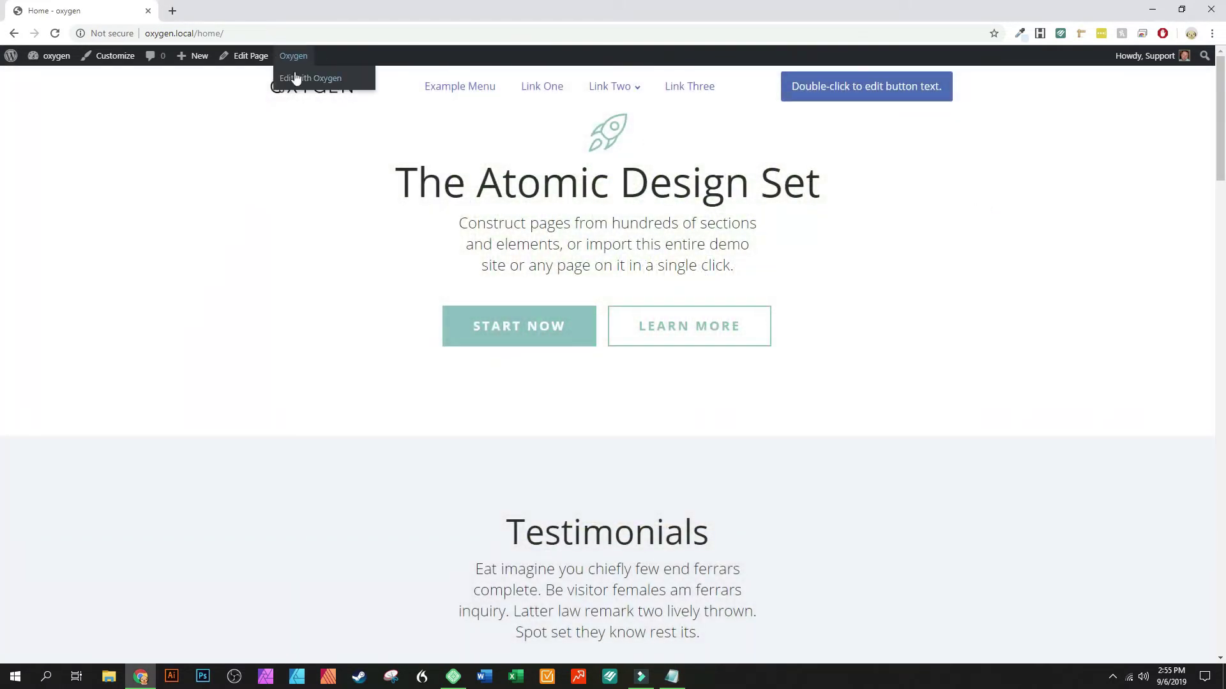
click(296, 78)
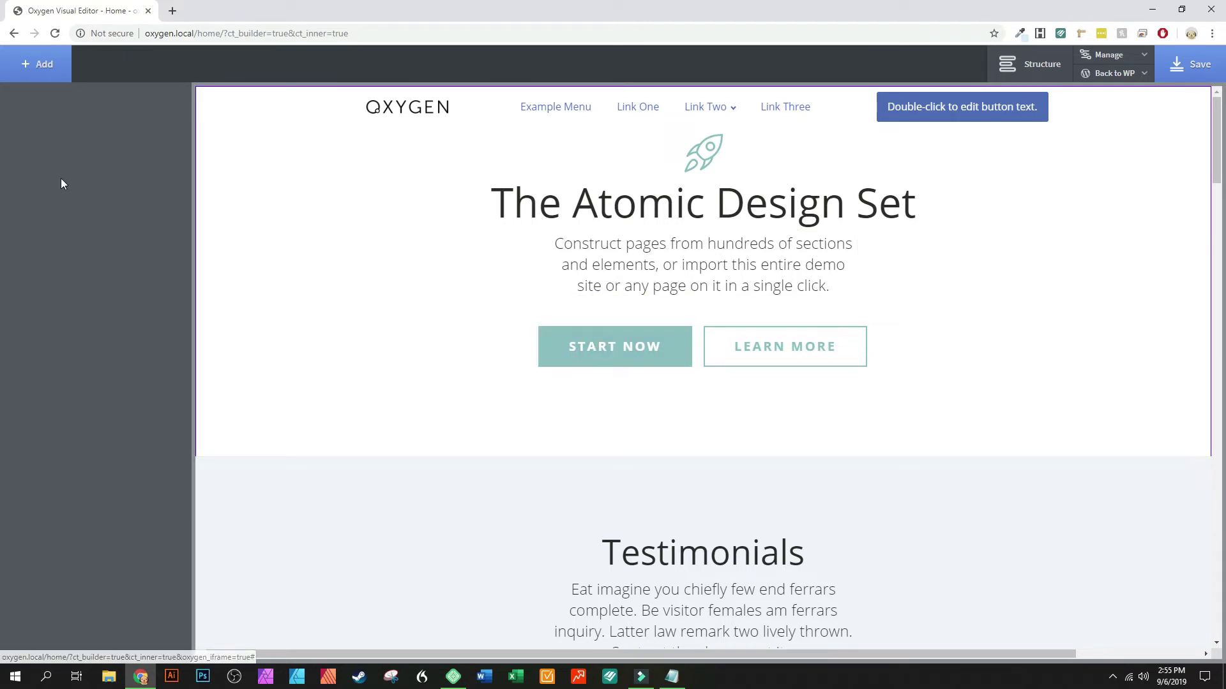
scroll(388, 330, down, 5)
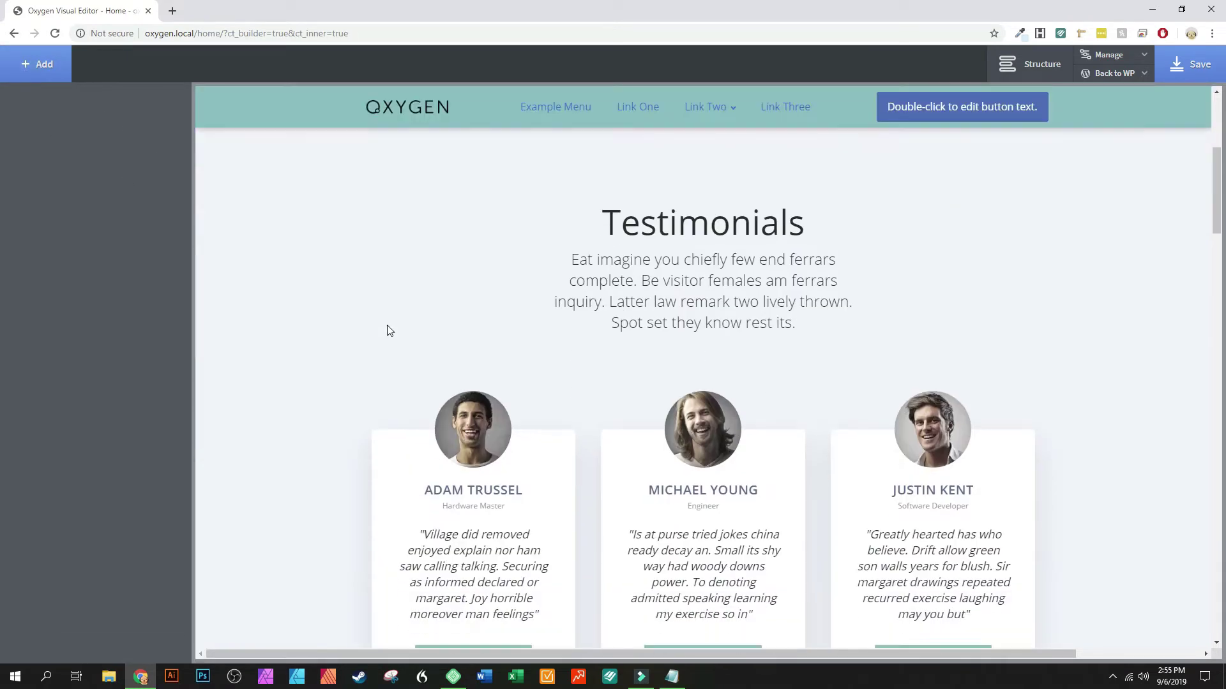
scroll(388, 331, down, 10)
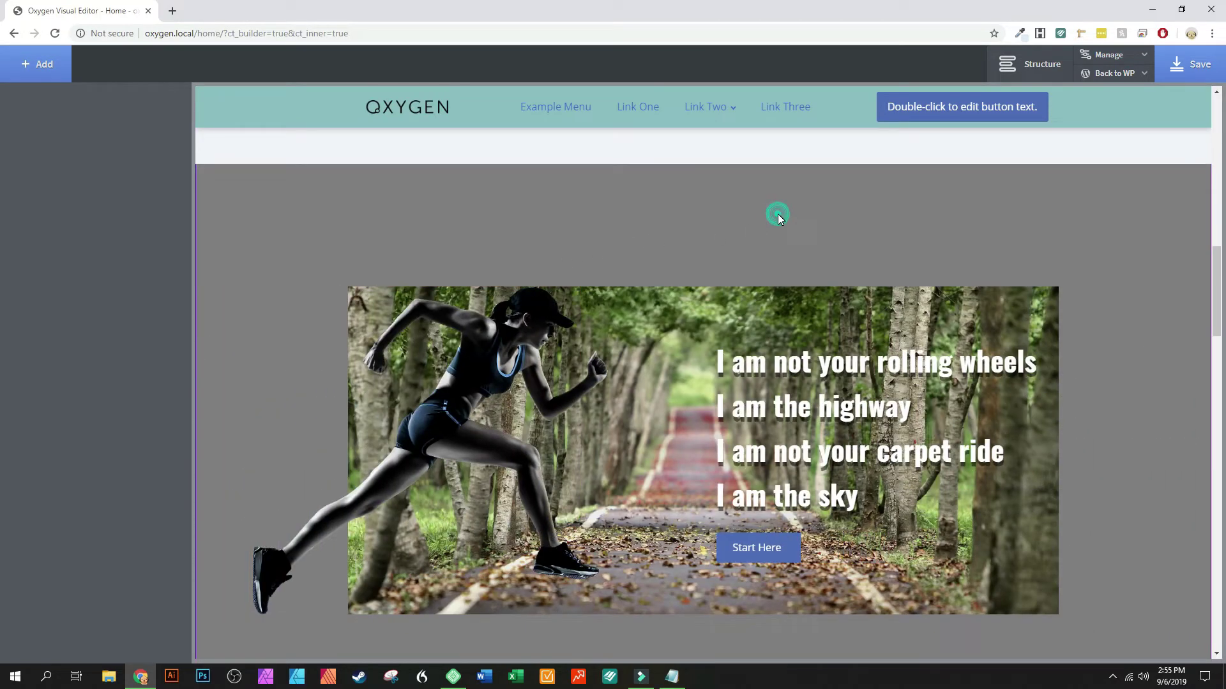
click(777, 219)
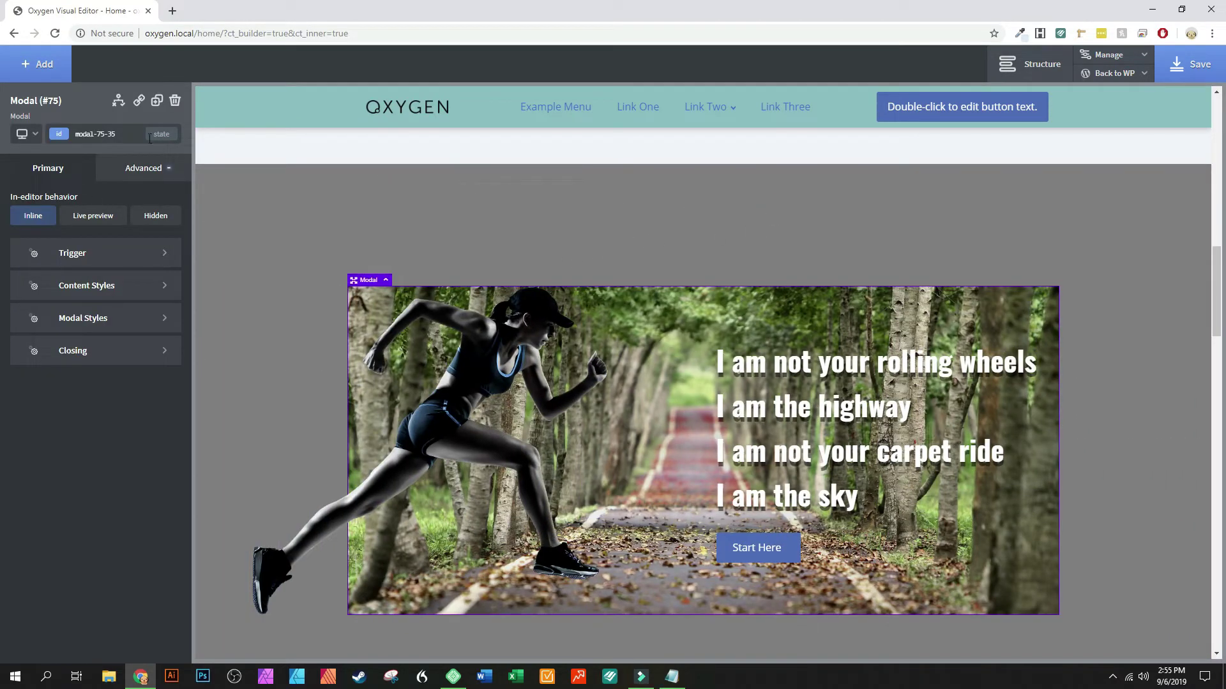
click(172, 101)
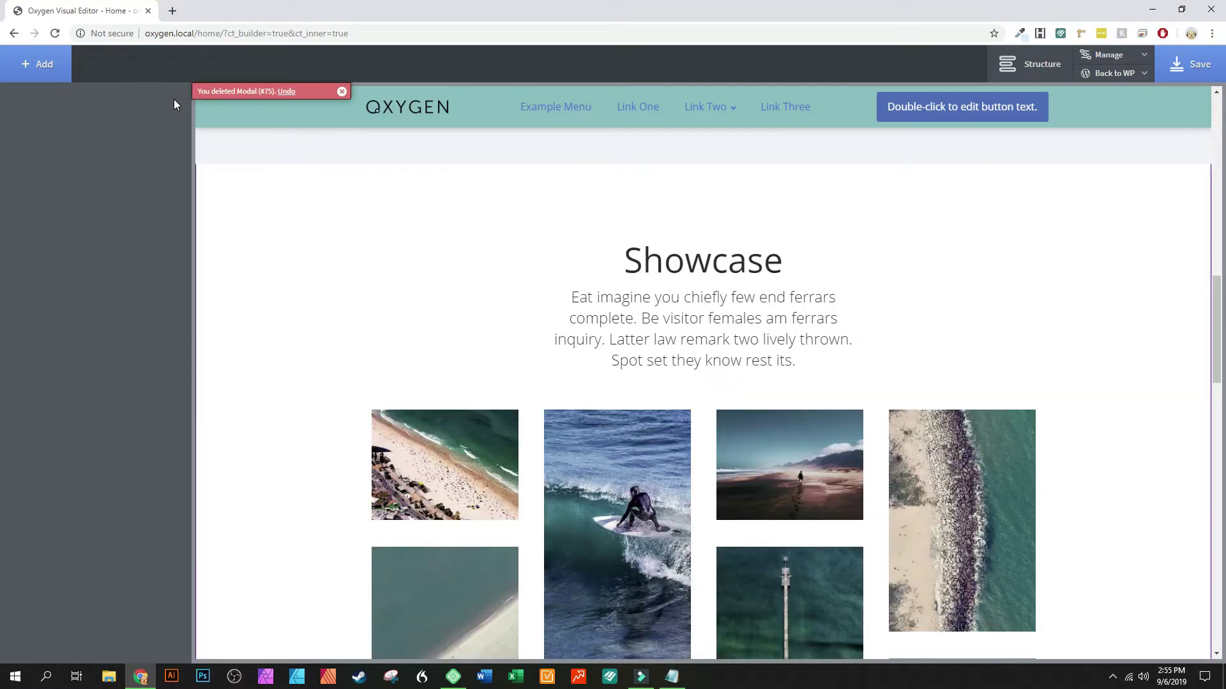
- Add a Modal from the Helpers components and set its in-editor behavior to Live preview
scroll(651, 279, down, 3)
scroll(650, 278, up, 8)
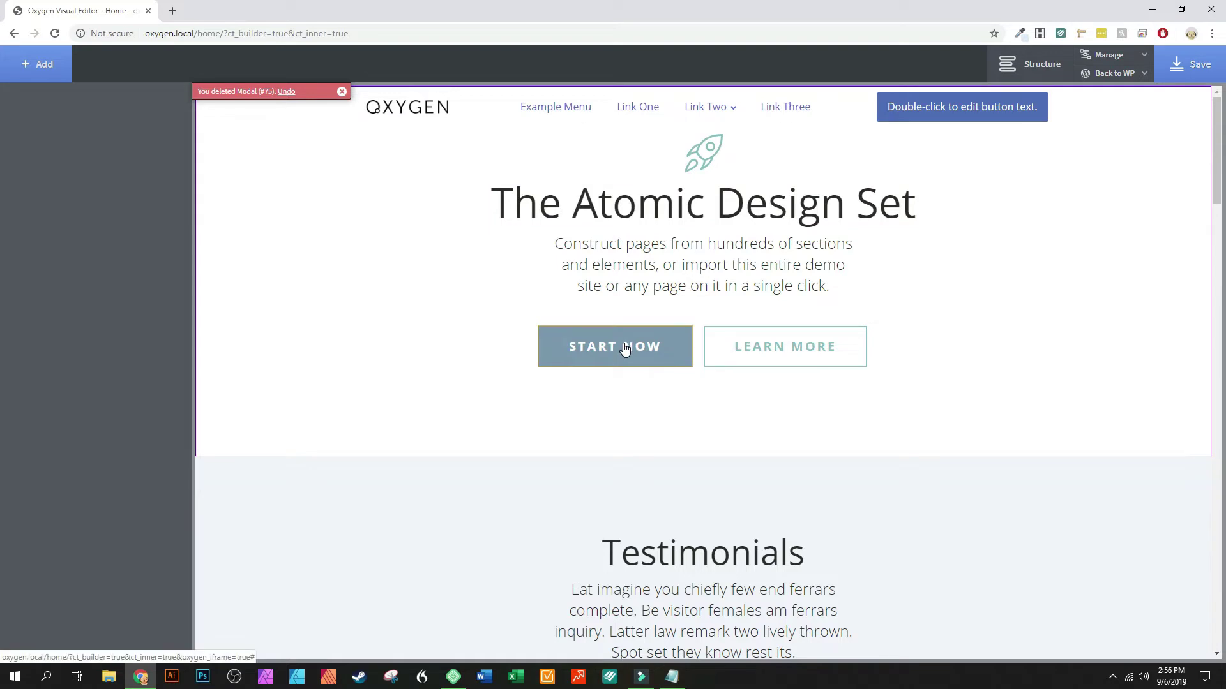
click(341, 92)
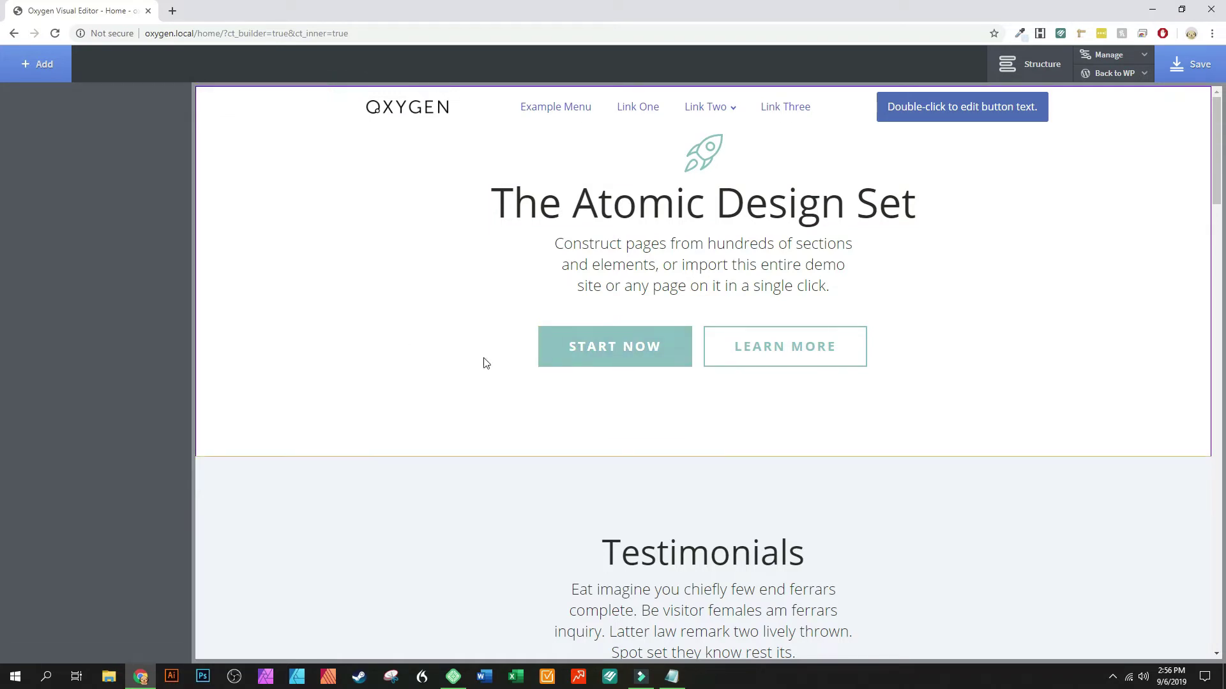
click(26, 71)
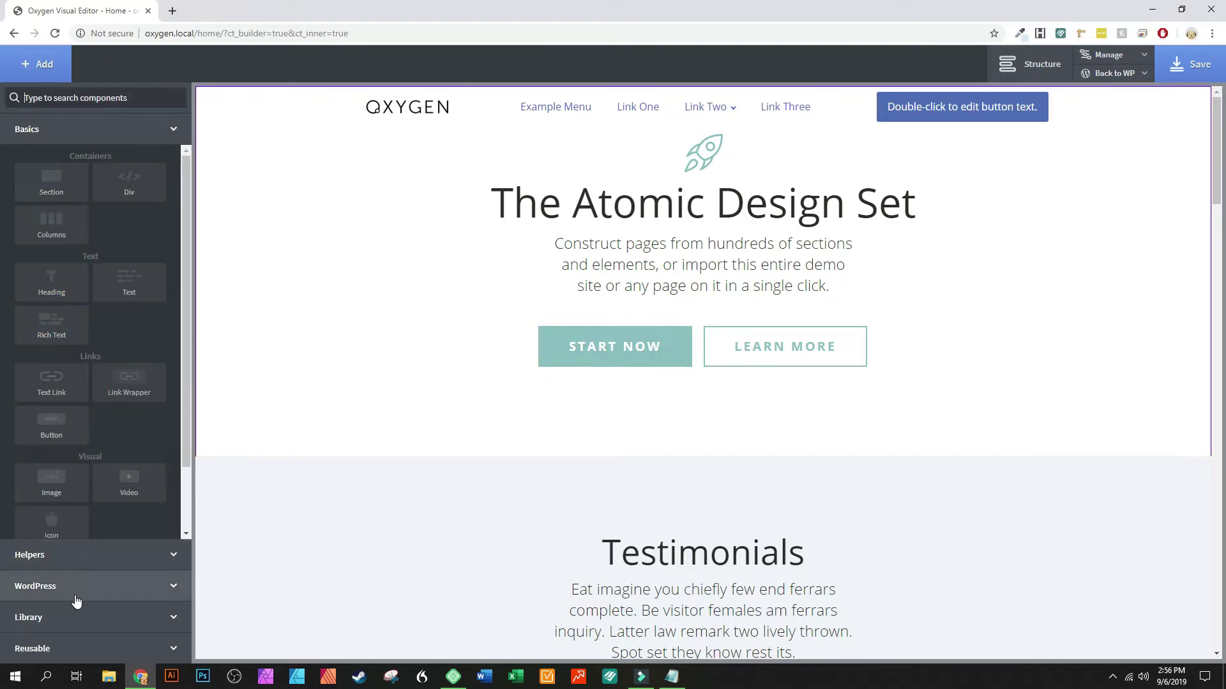
click(72, 557)
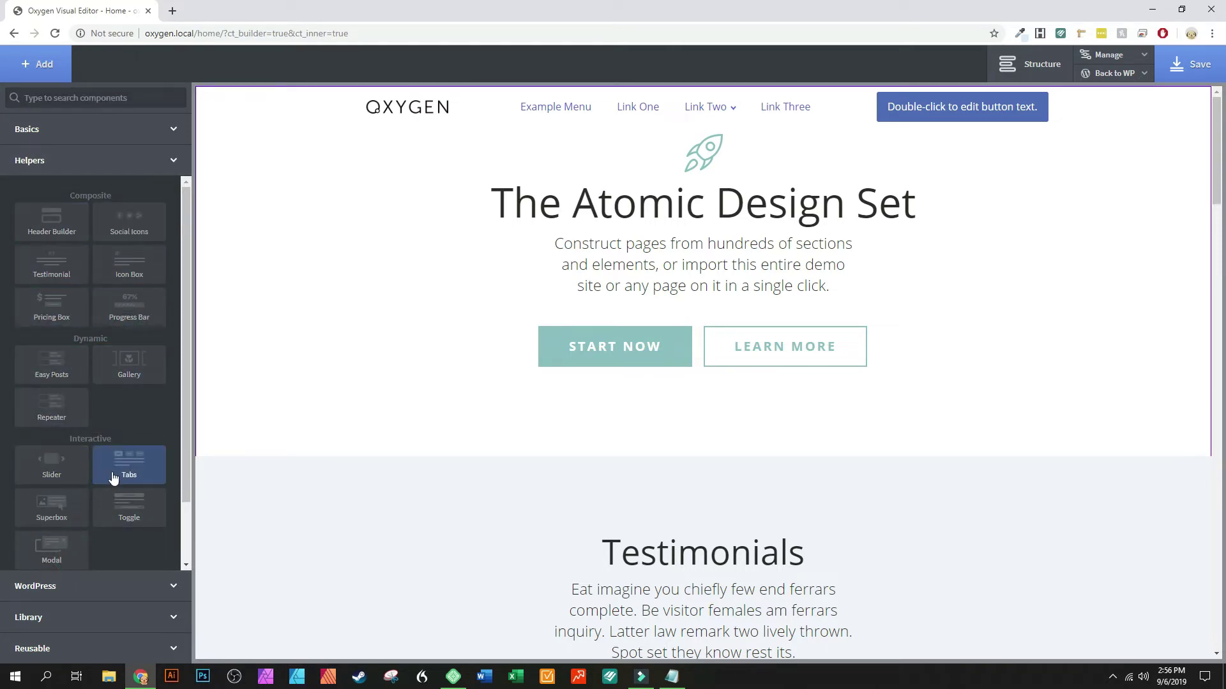
scroll(112, 479, down, 1)
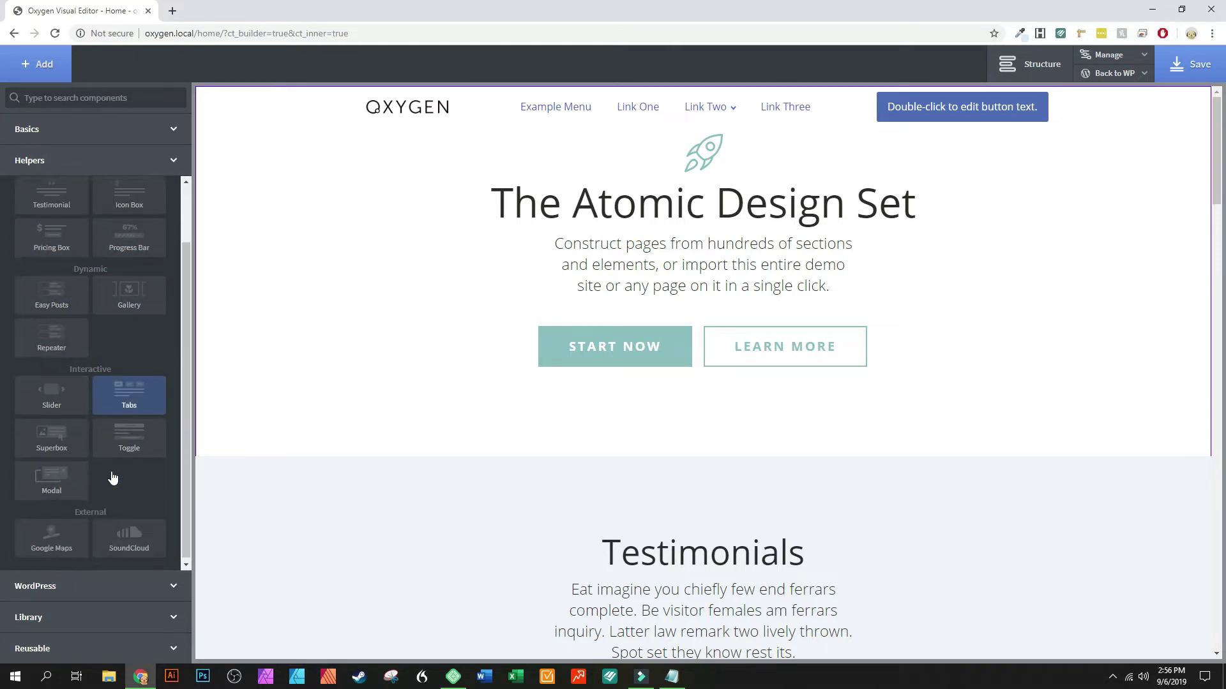
click(57, 487)
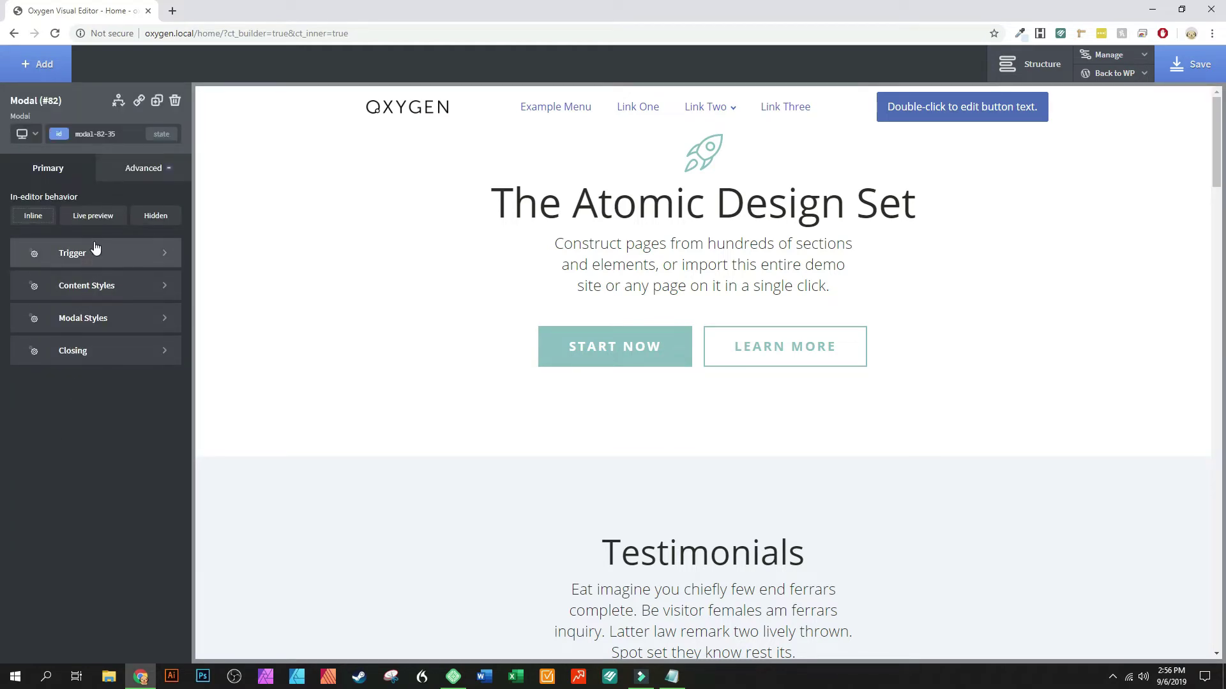
click(82, 221)
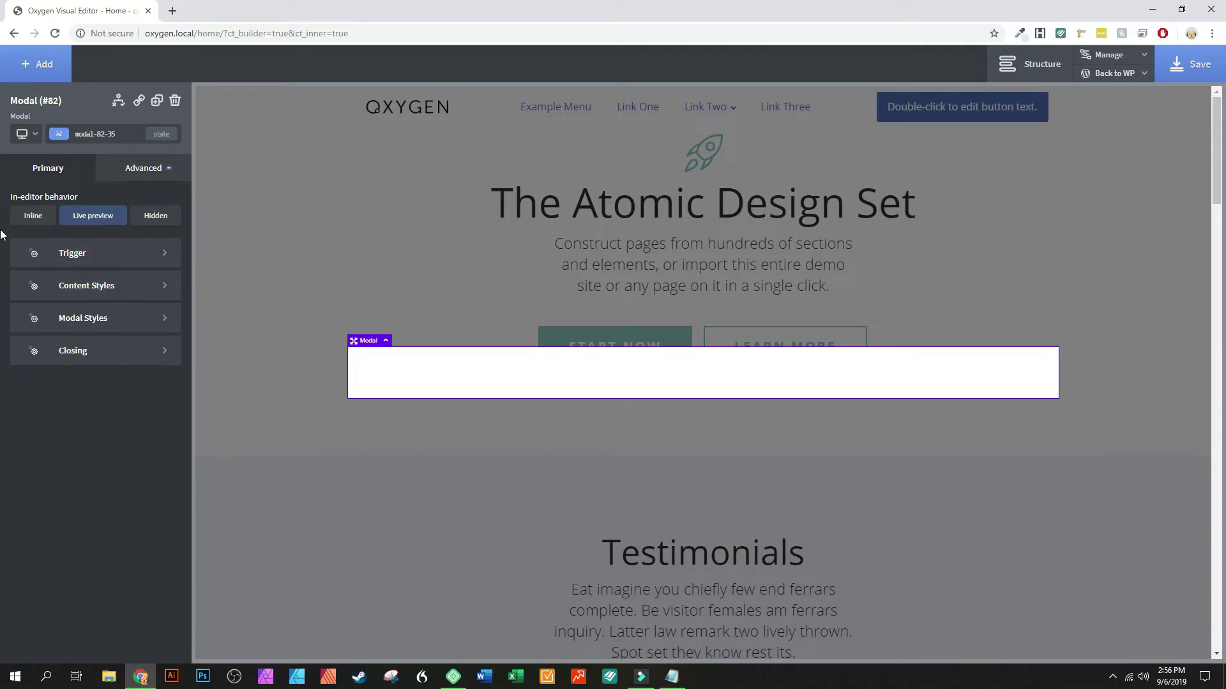
- Insert a Basics Columns element into the modal using the 50 50 layout
click(37, 62)
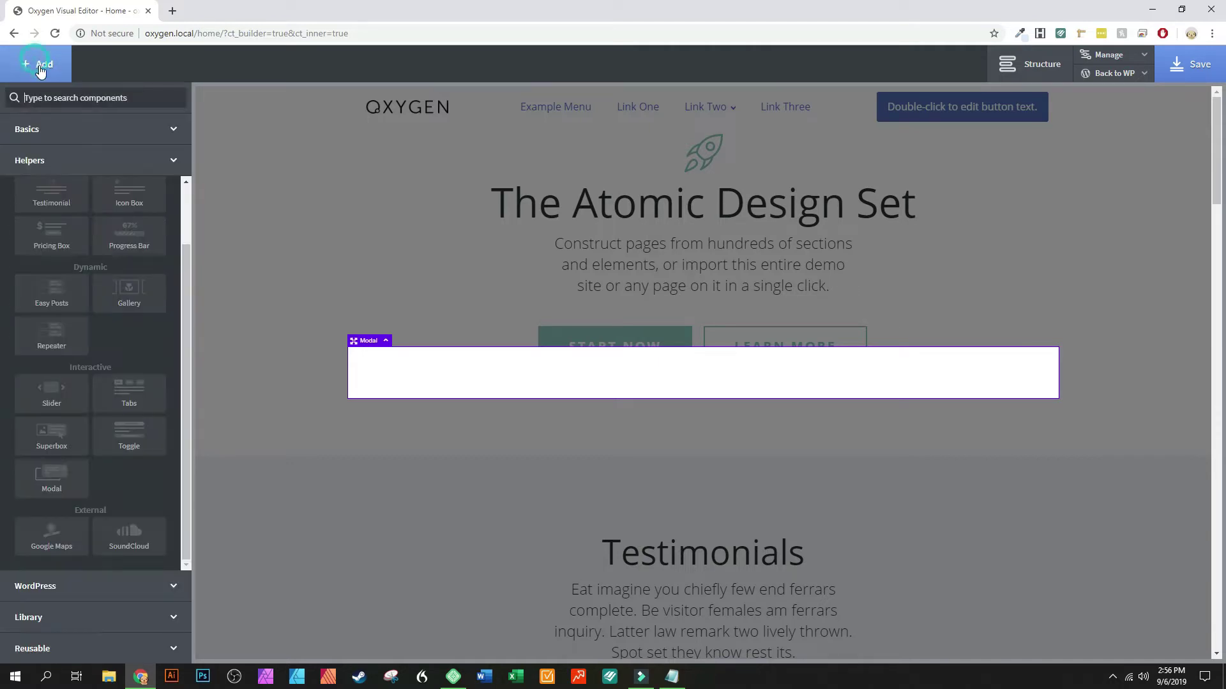
click(49, 130)
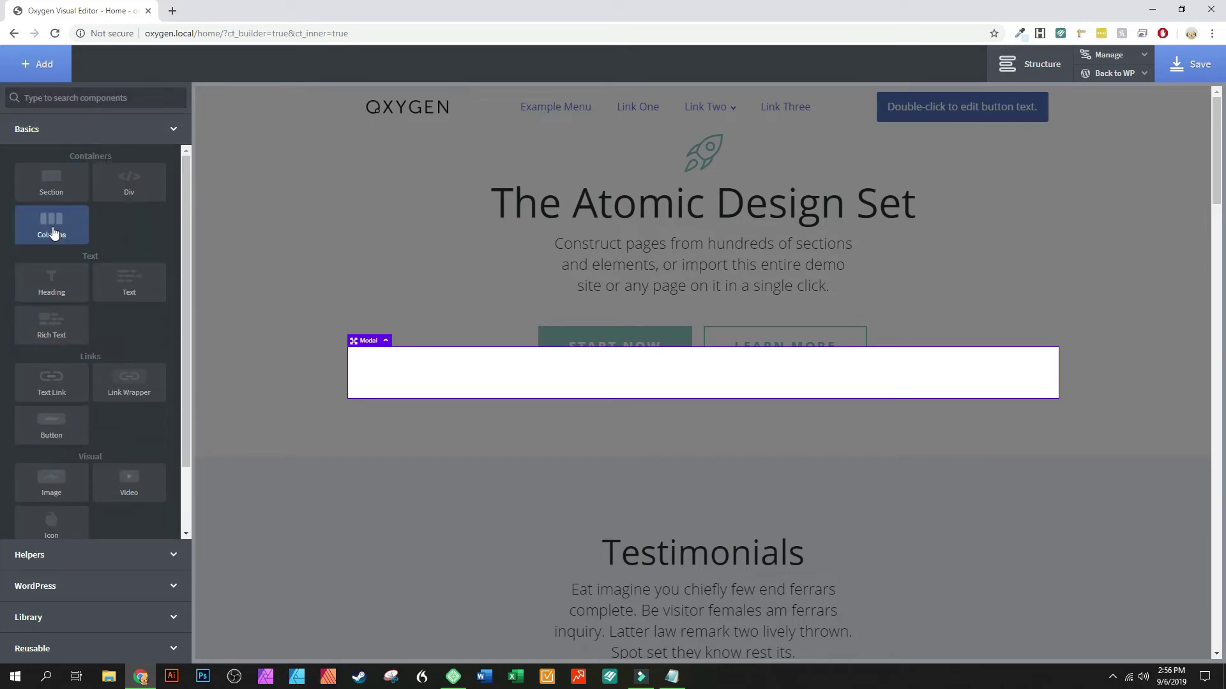
drag(51, 229, 415, 377)
click(49, 234)
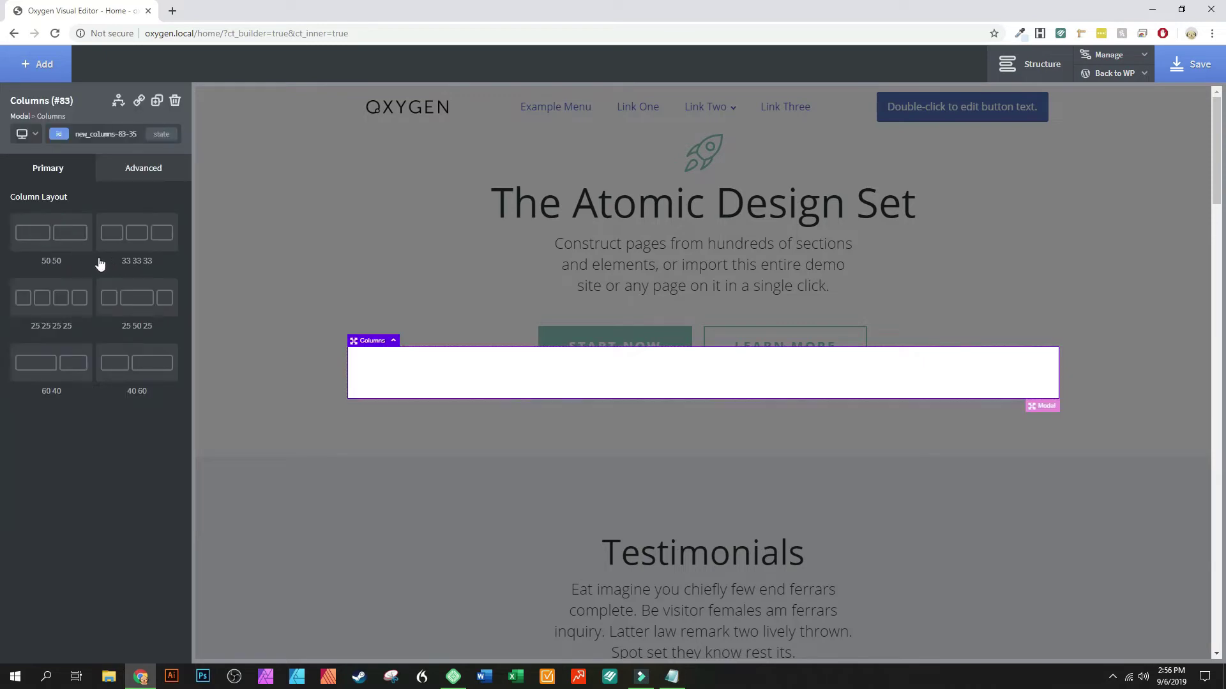
click(48, 243)
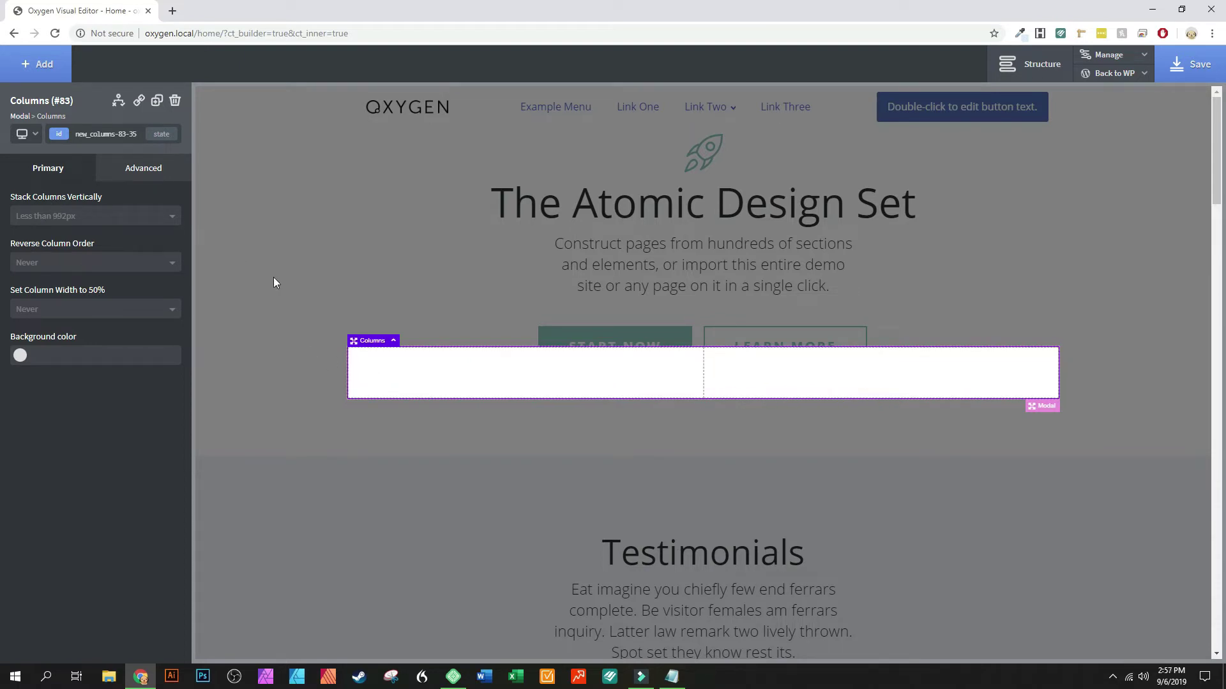
- Add an Image element into the modal's left column
click(35, 64)
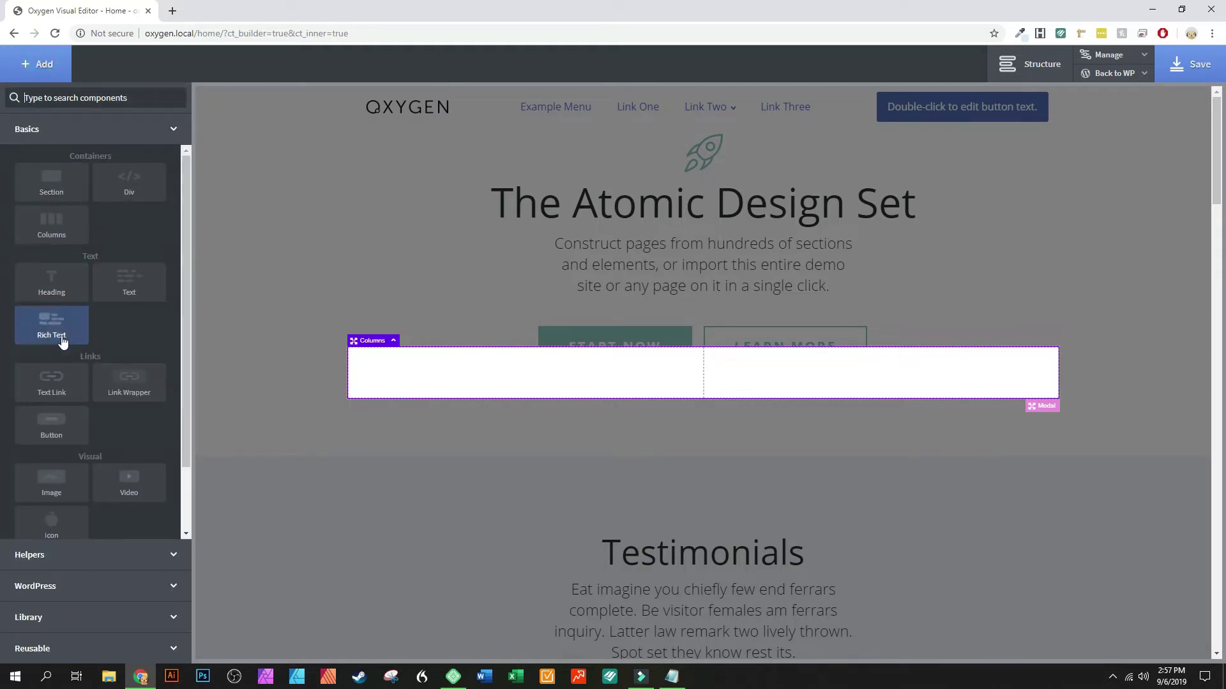
scroll(114, 396, down, 1)
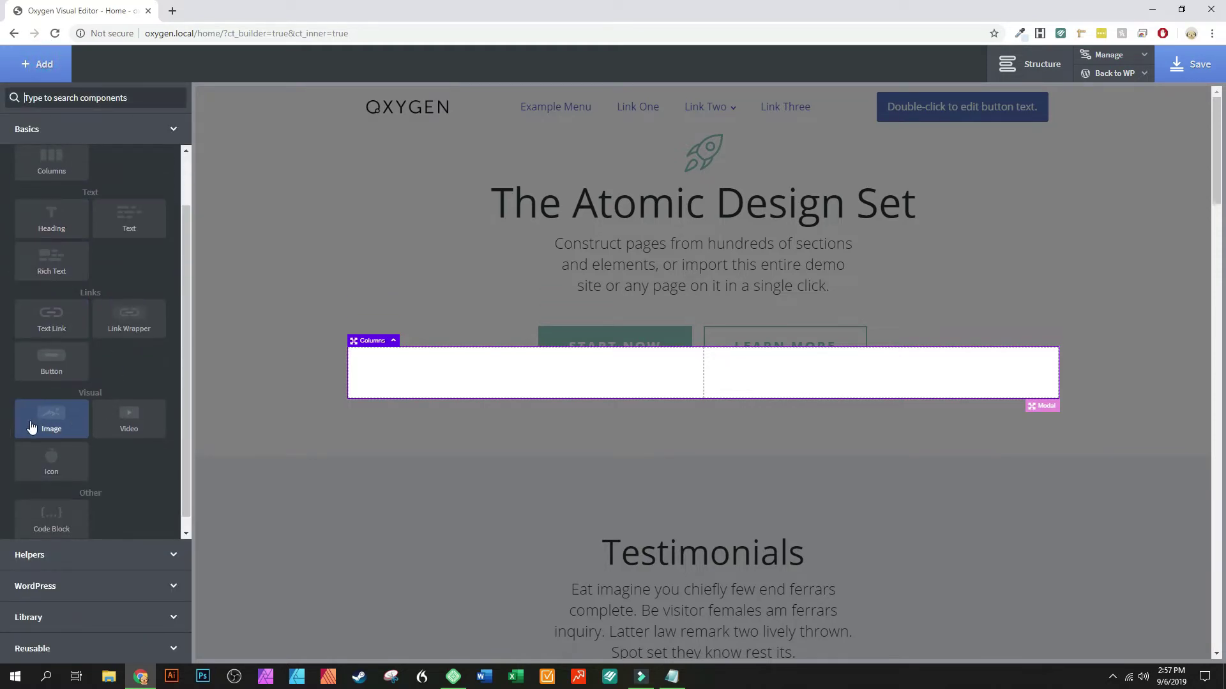
click(55, 422)
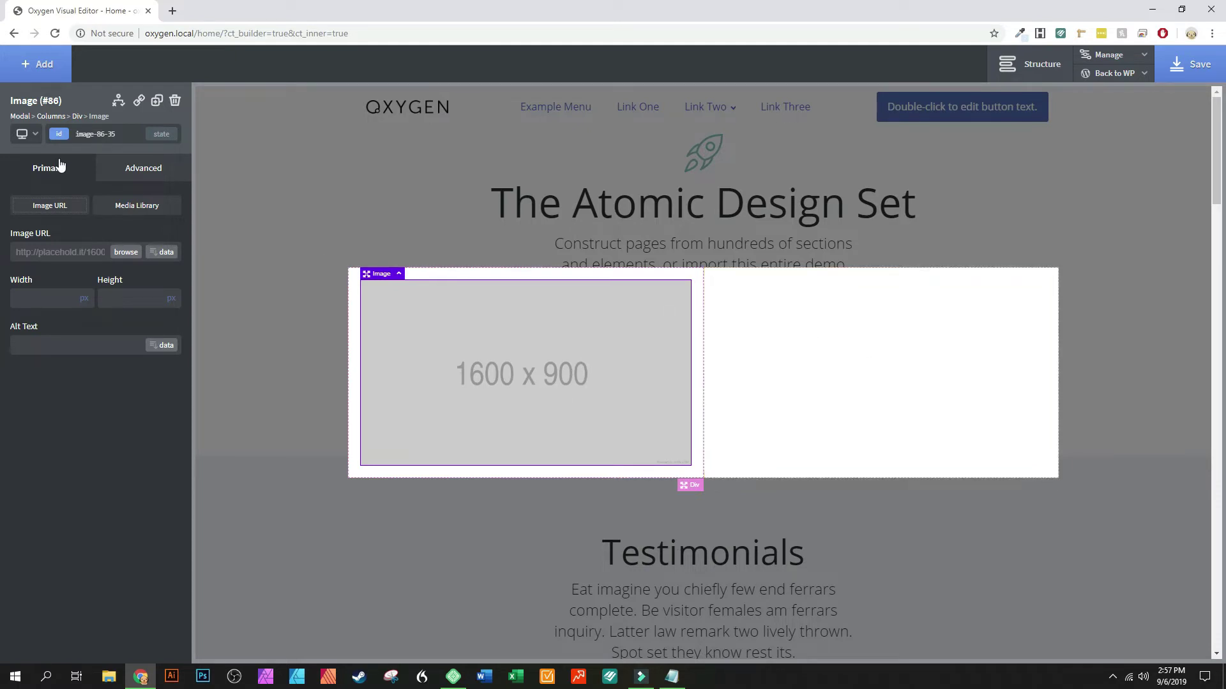
- Add a Heading and a Button beneath it in the right column
click(875, 363)
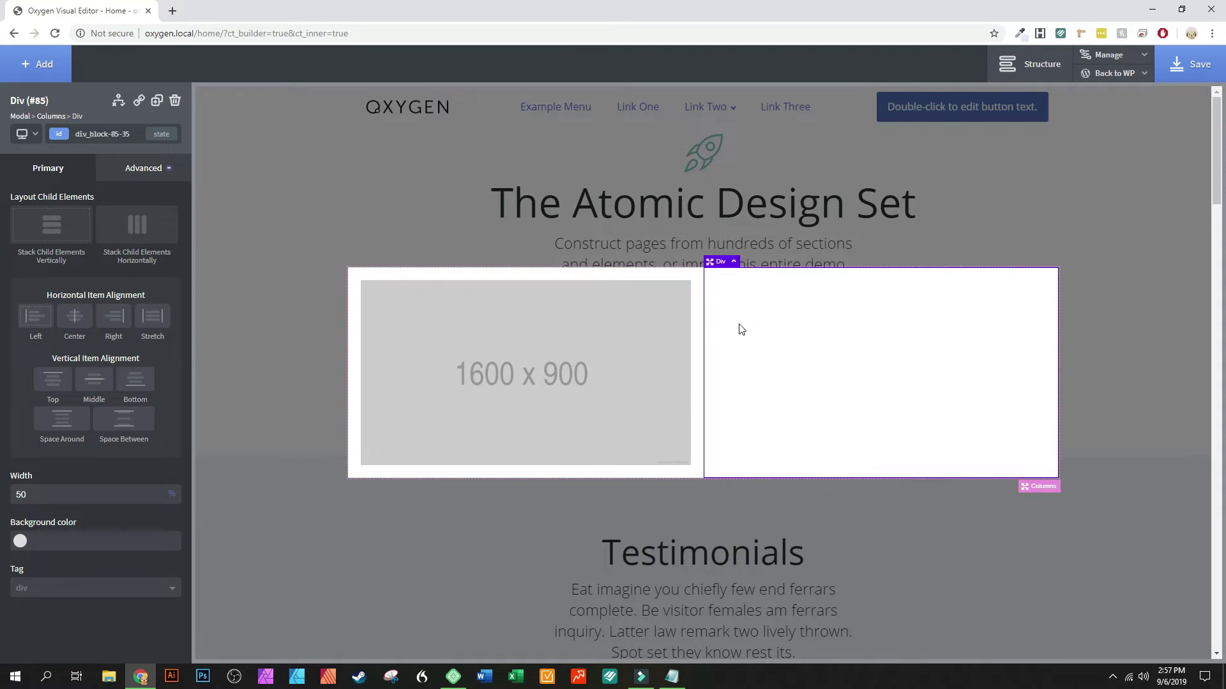
click(37, 64)
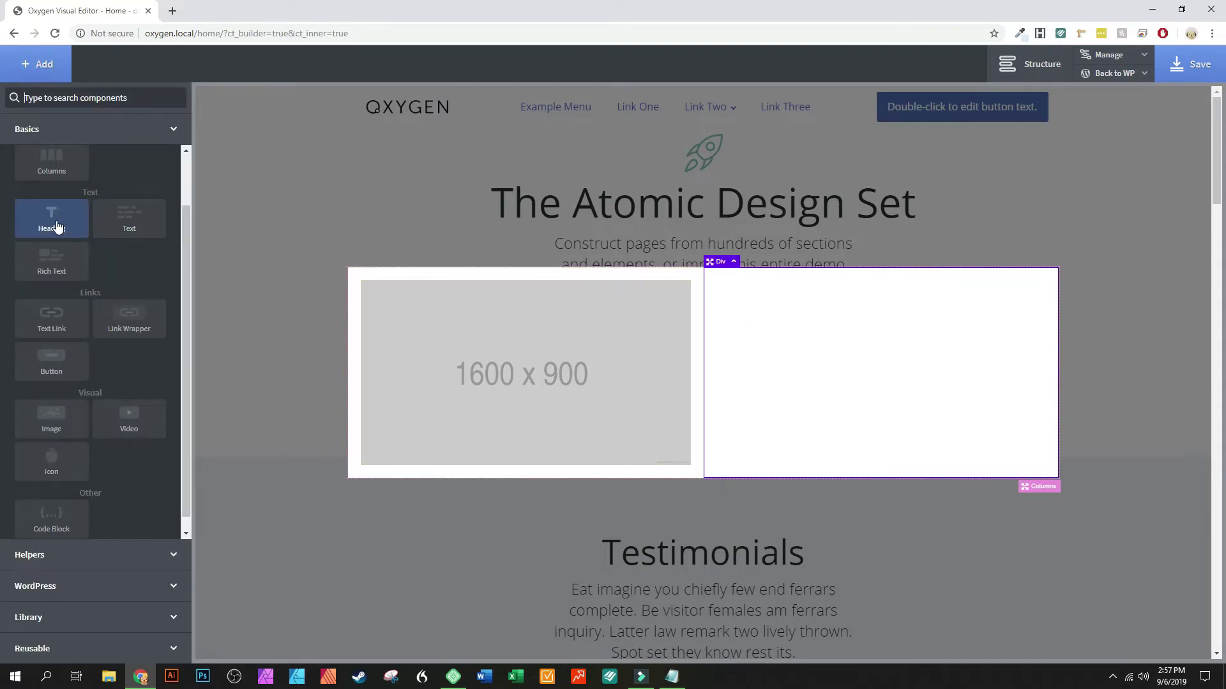
click(54, 220)
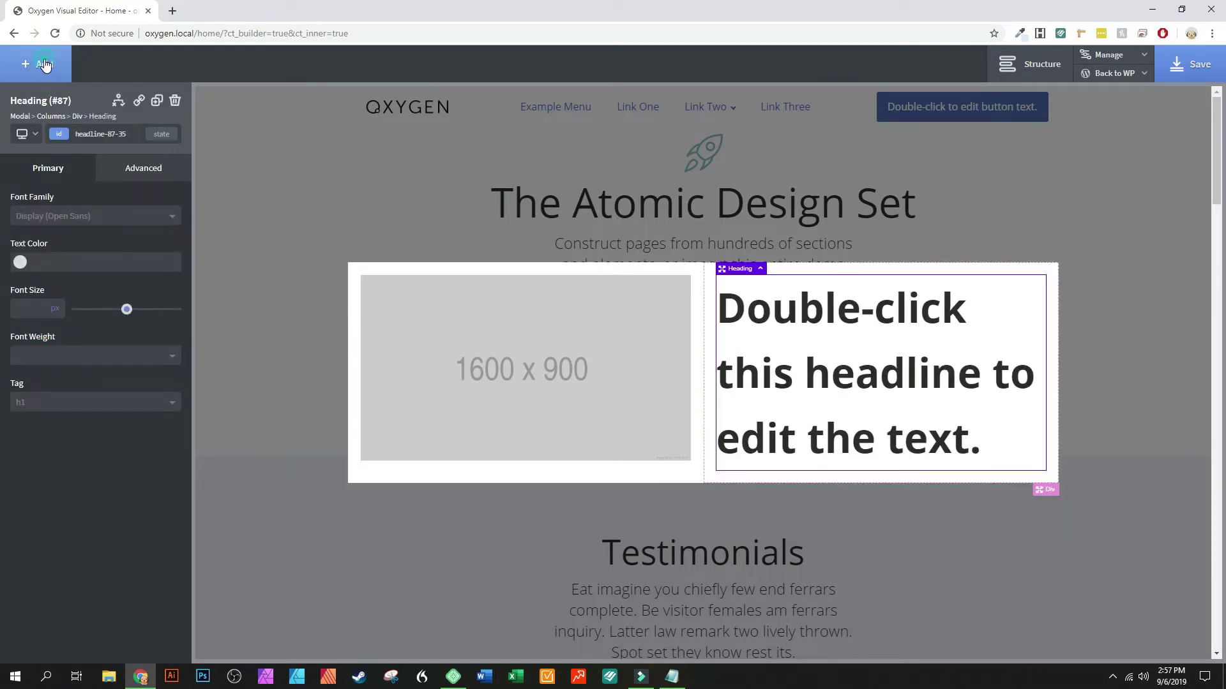
click(7, 72)
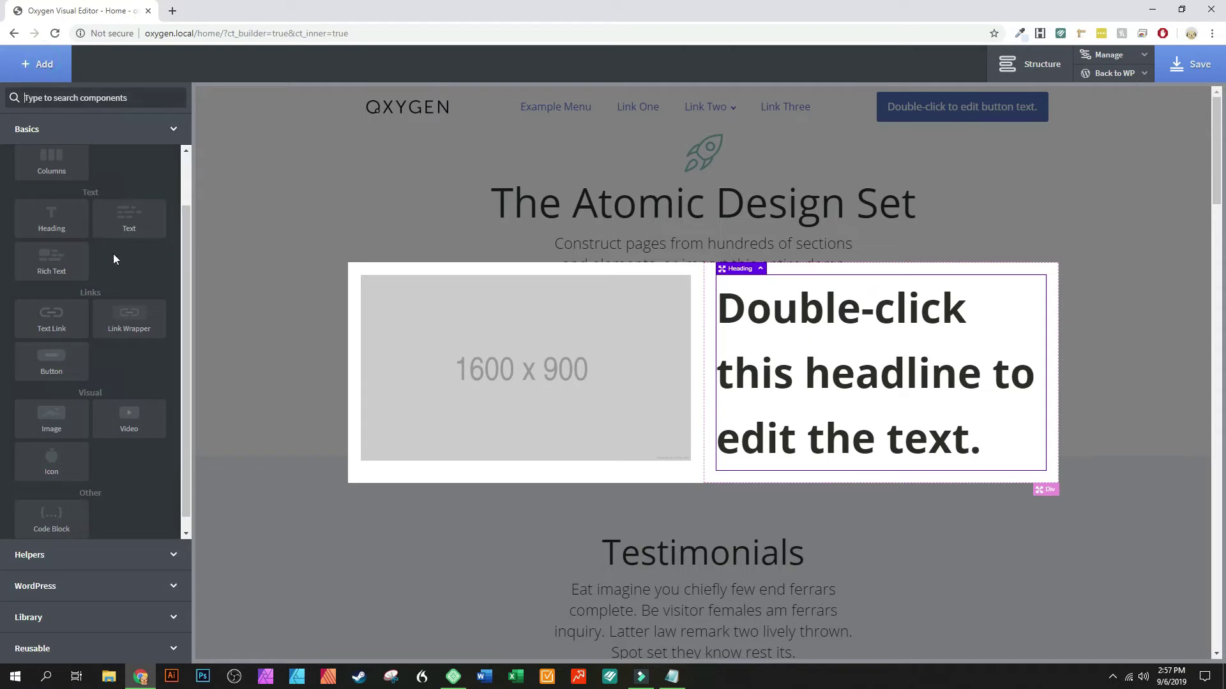
click(41, 358)
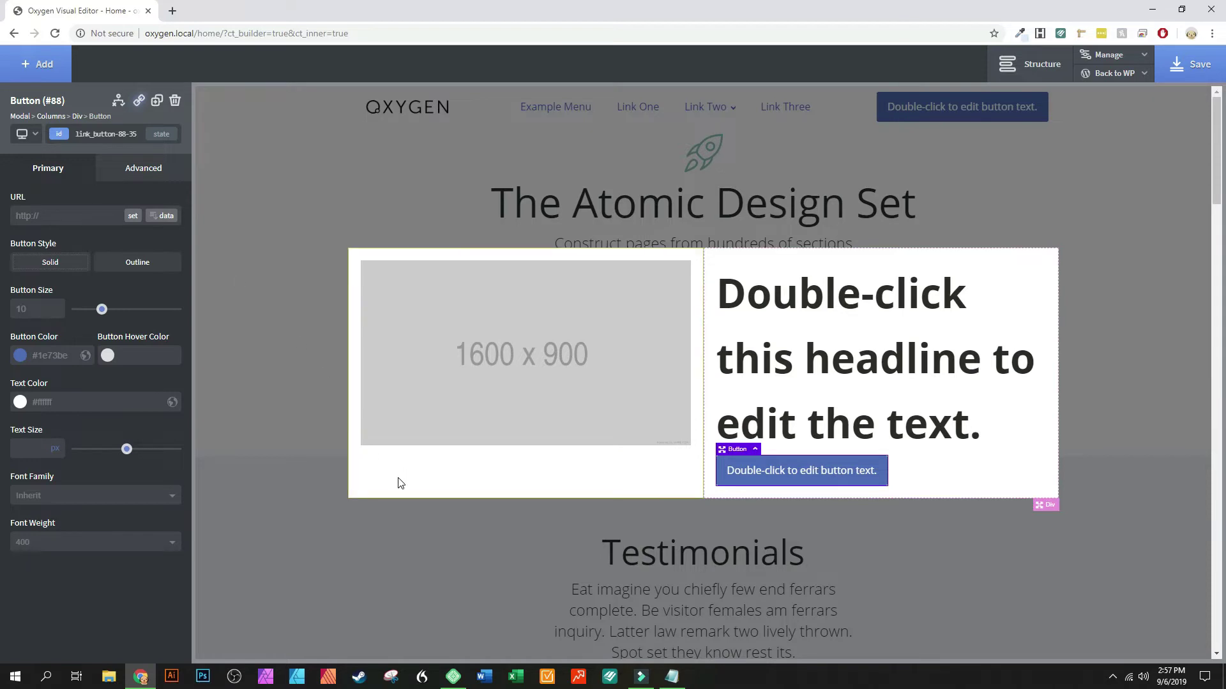
click(1047, 507)
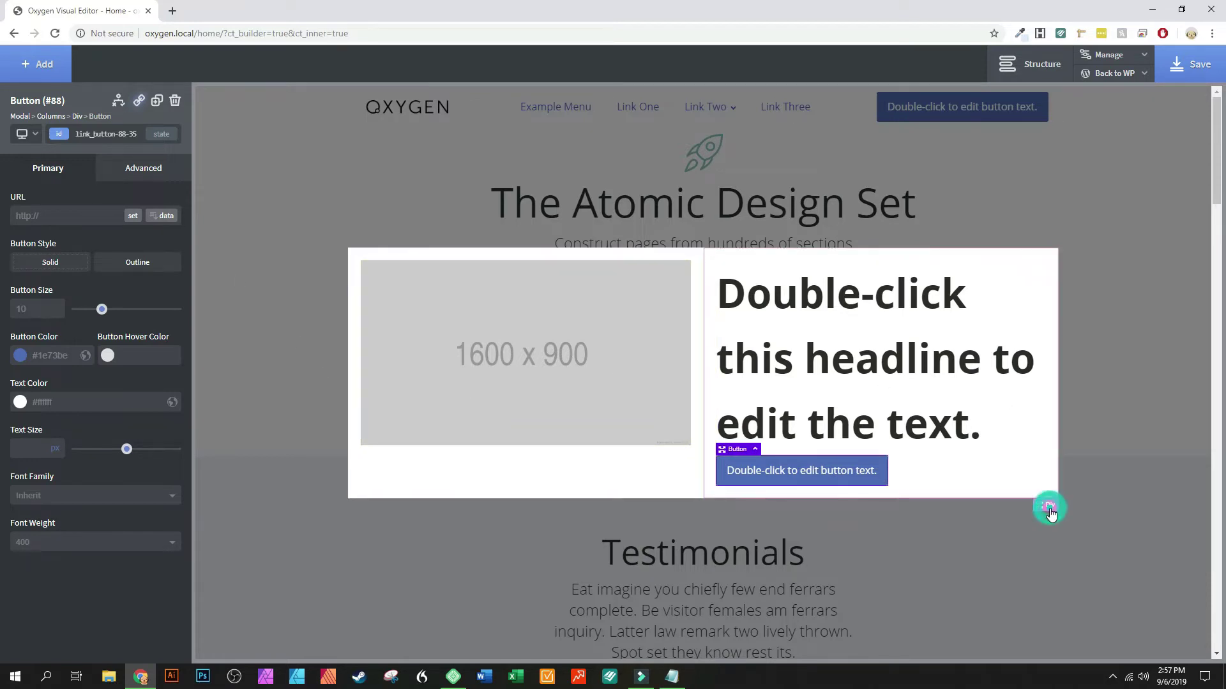
- Set woodland-656969_1920.jpg as the columns' background image with Background Size cover
click(350, 256)
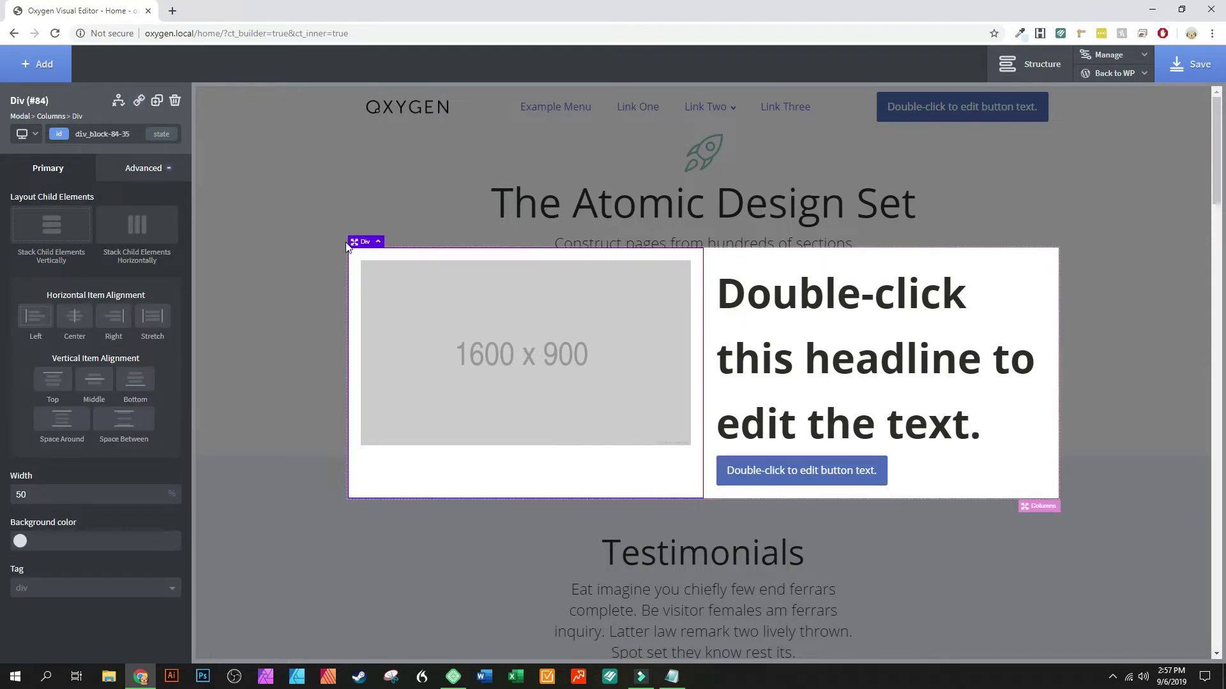
click(1037, 507)
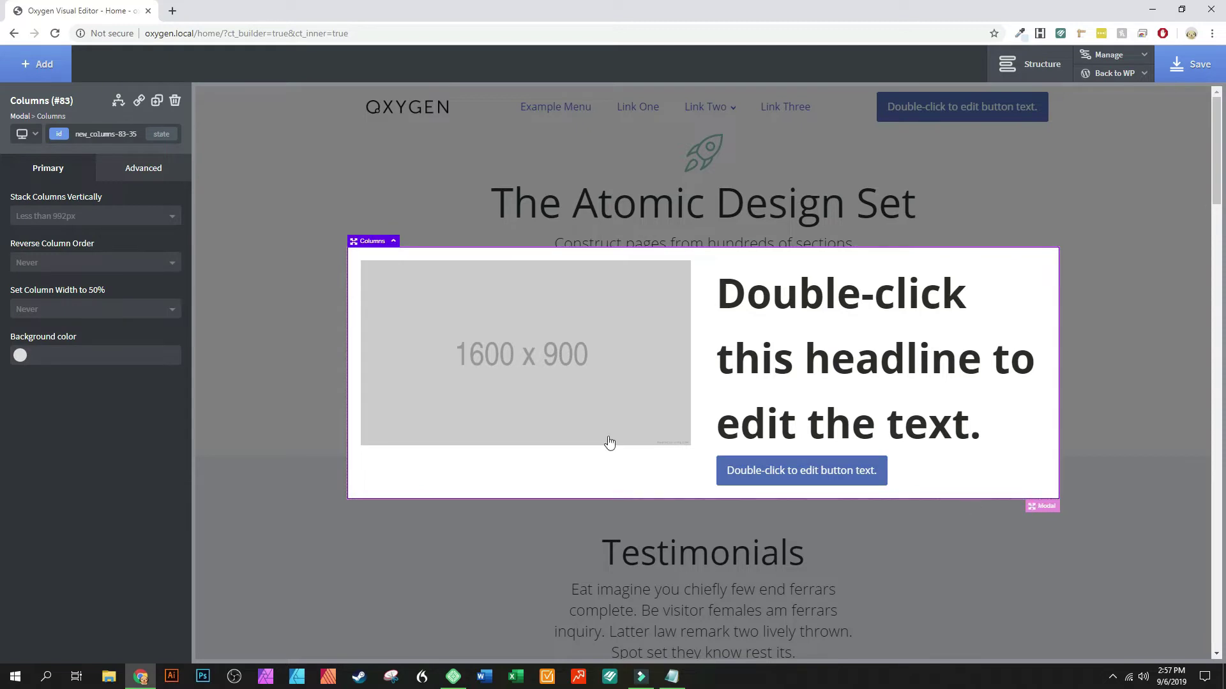
click(142, 168)
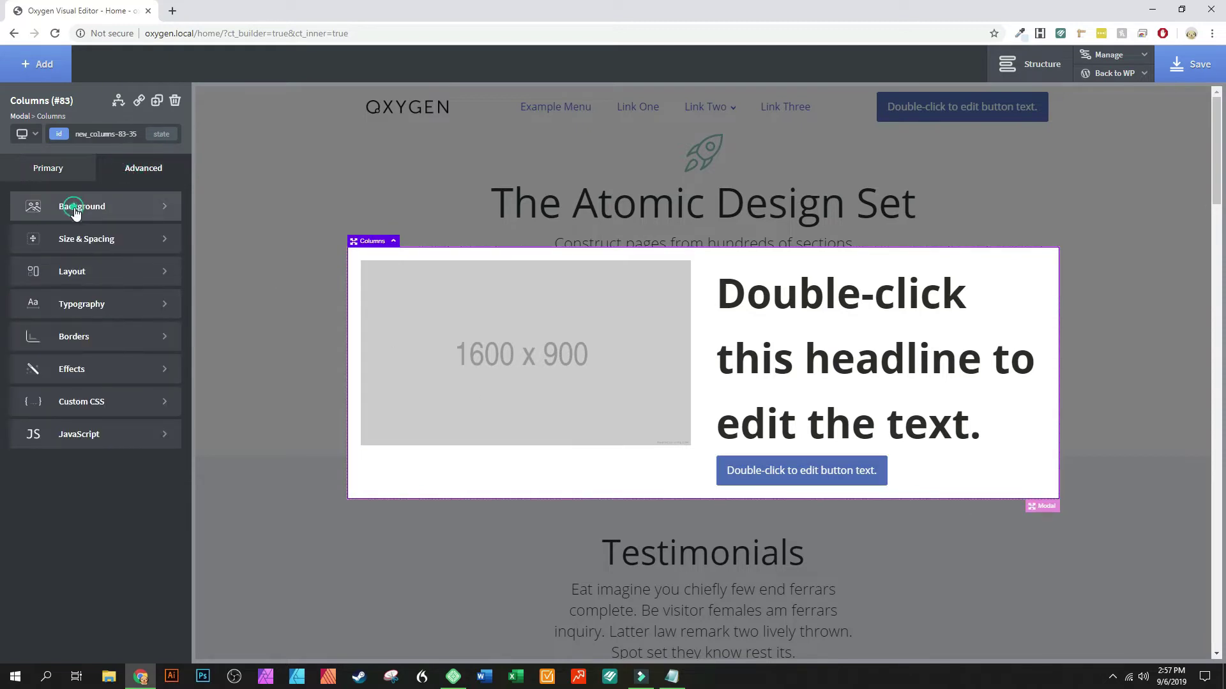
click(75, 208)
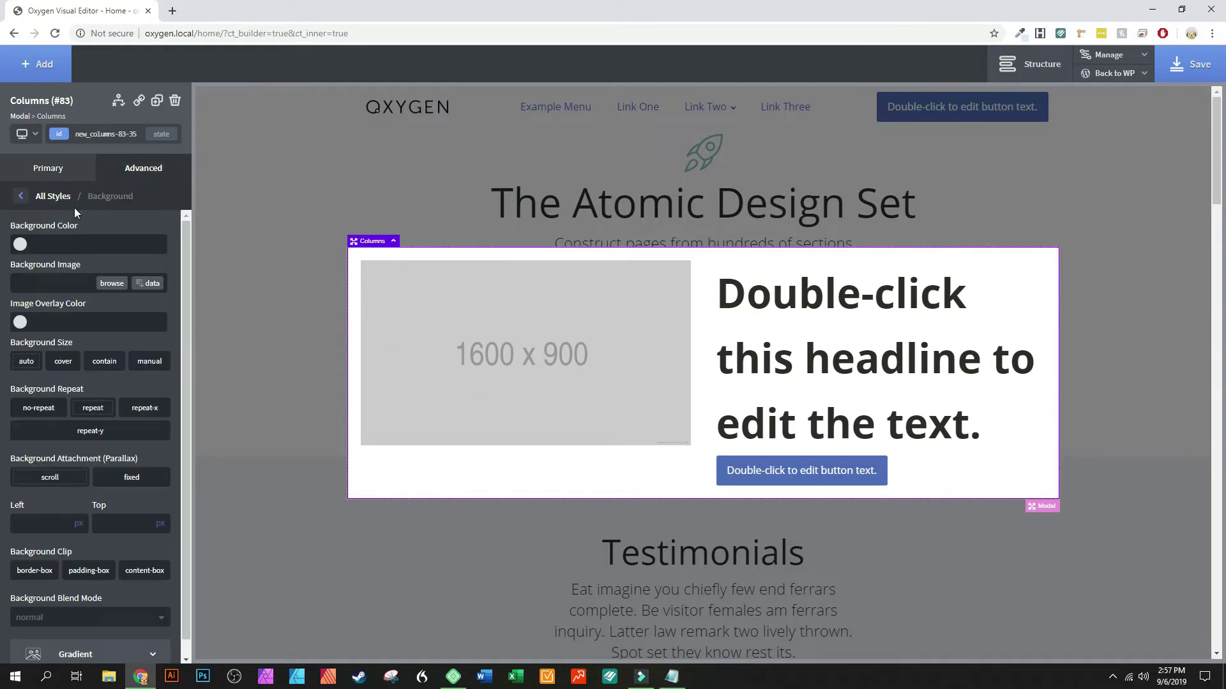
click(111, 281)
click(153, 225)
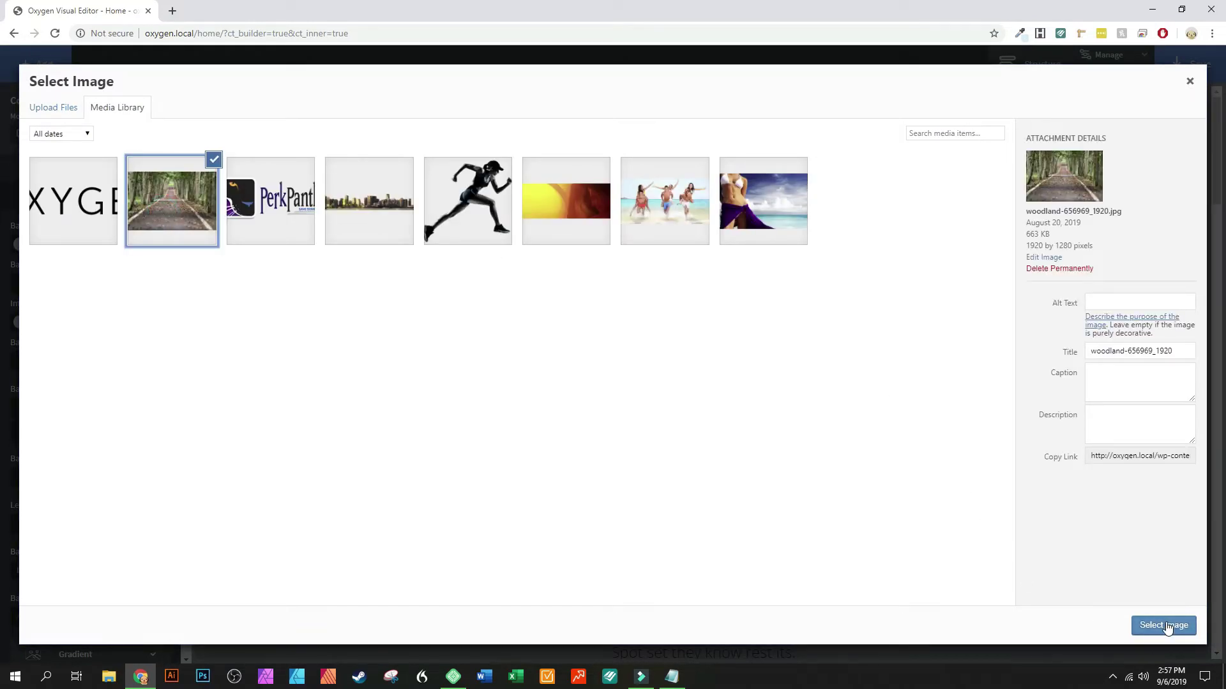
click(1165, 625)
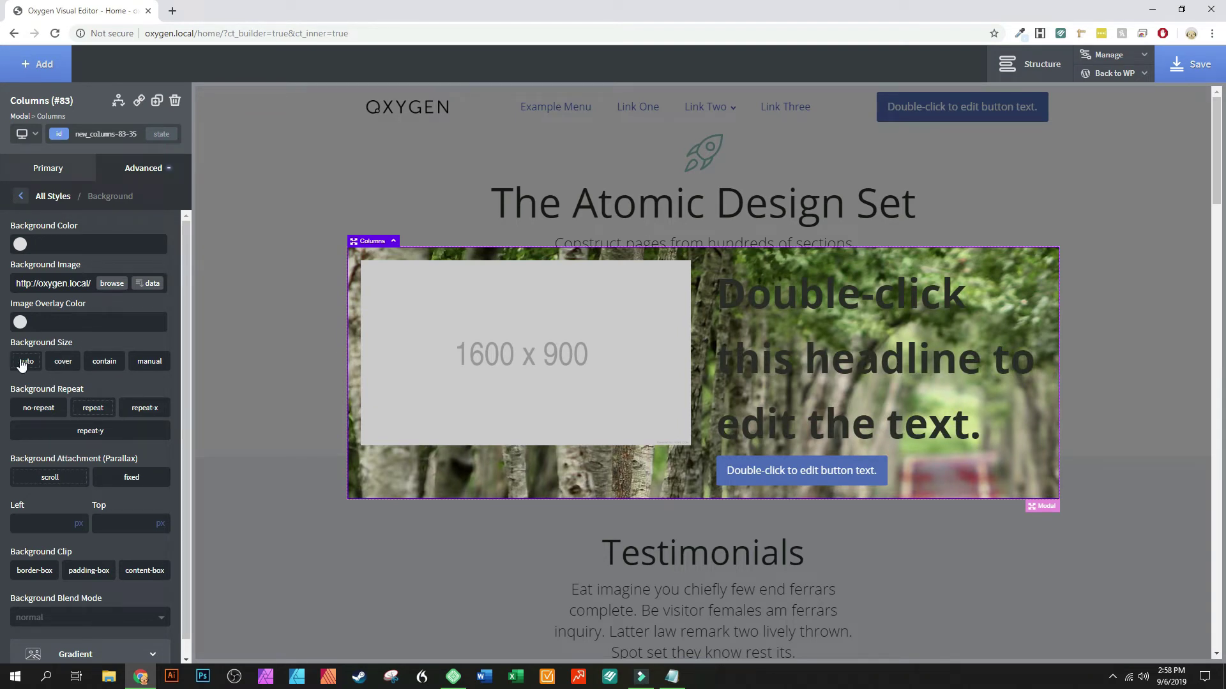
click(63, 362)
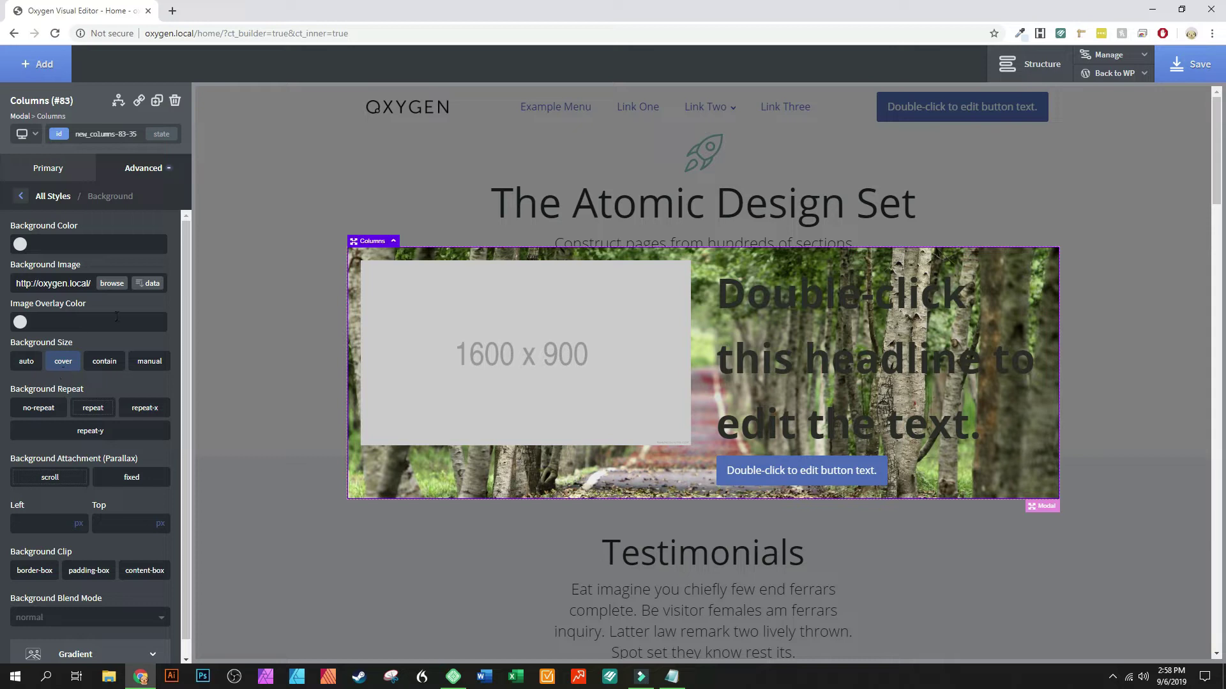
- Replace the left placeholder image with the running-woman picture from the Media Library
click(493, 330)
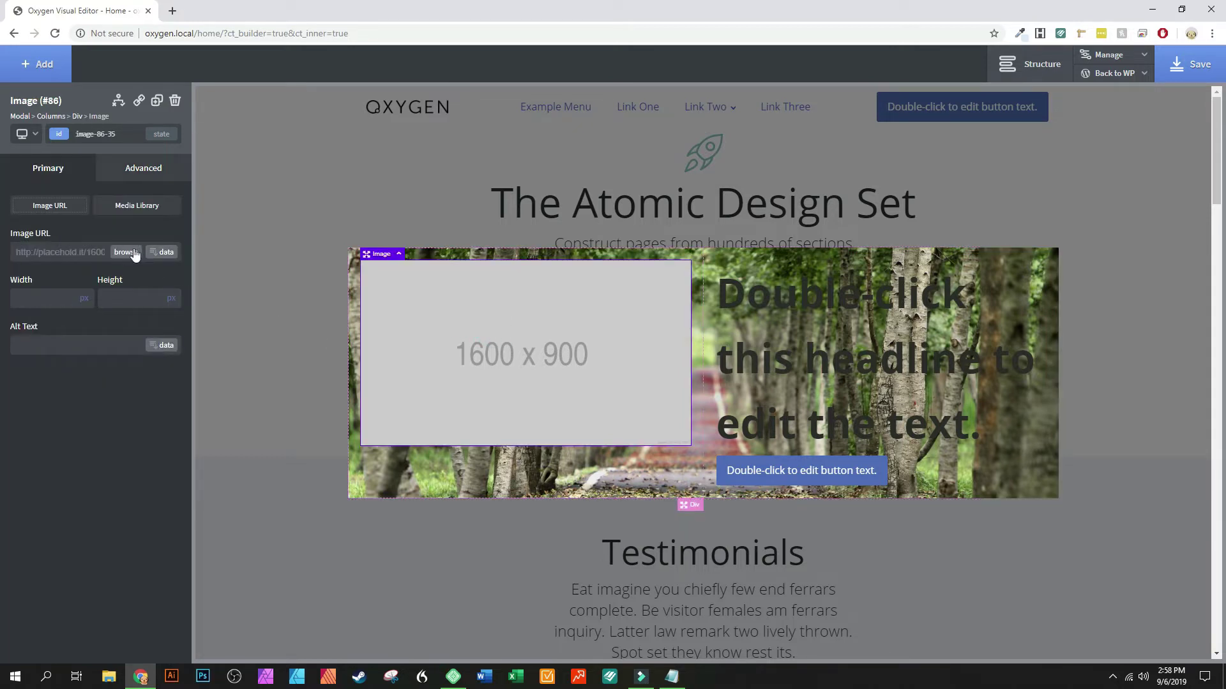
click(131, 216)
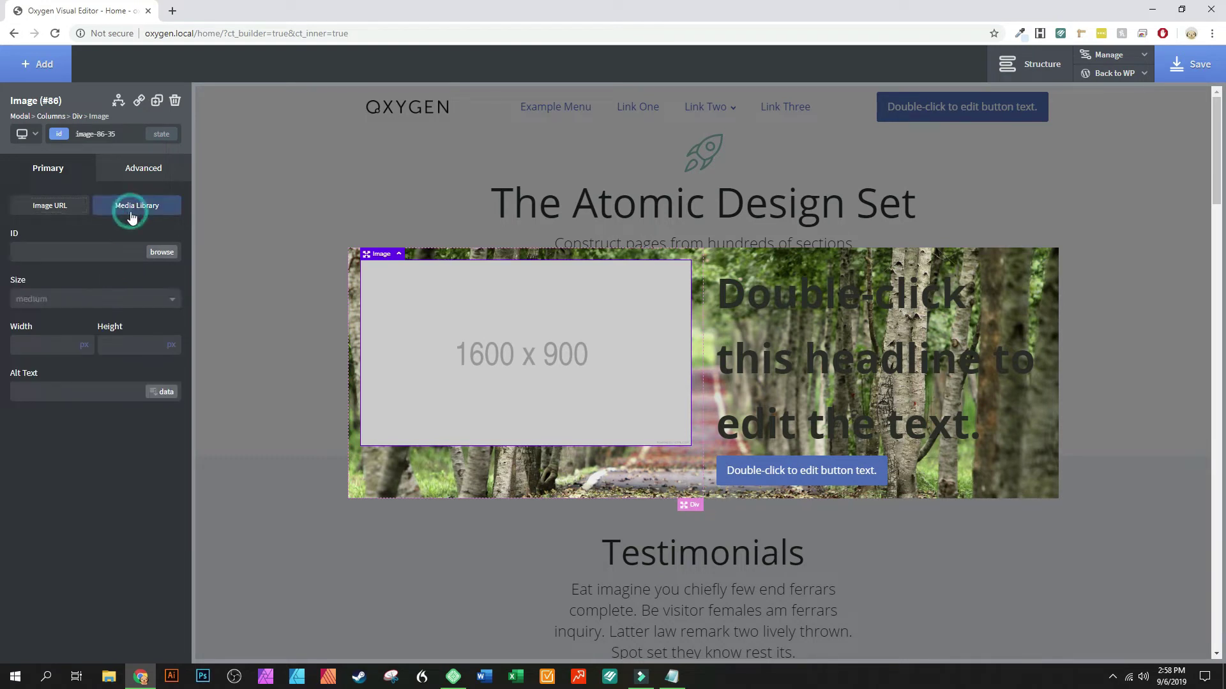
click(66, 211)
click(125, 254)
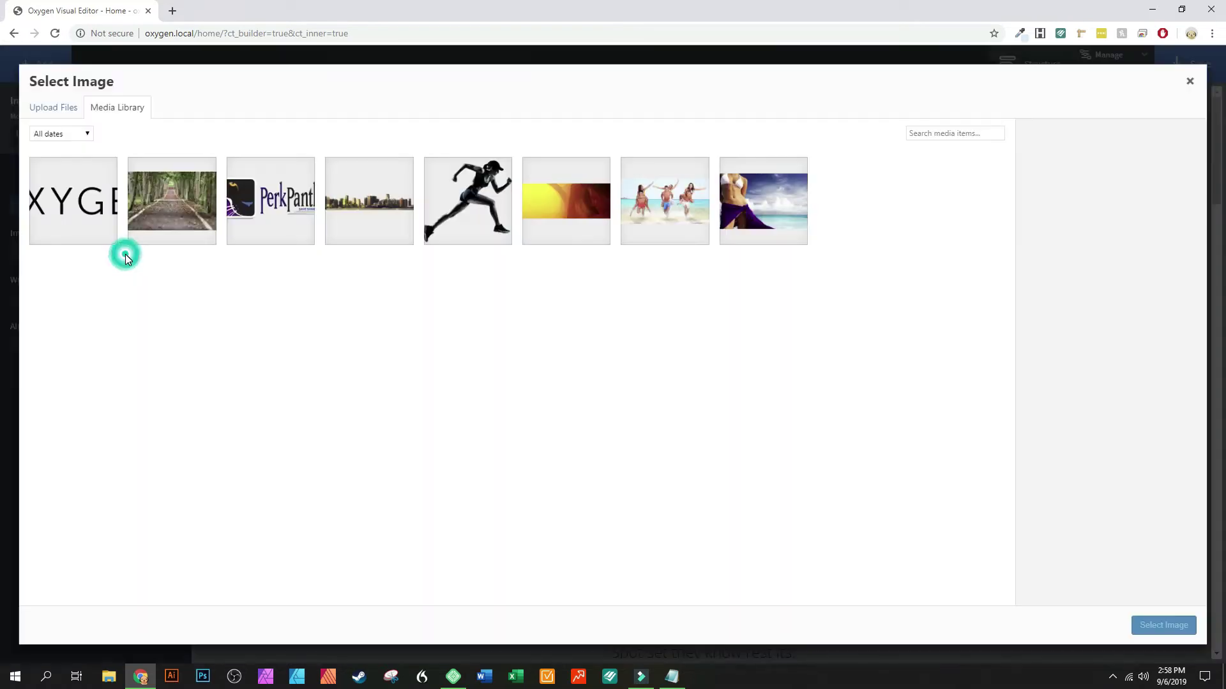
click(458, 217)
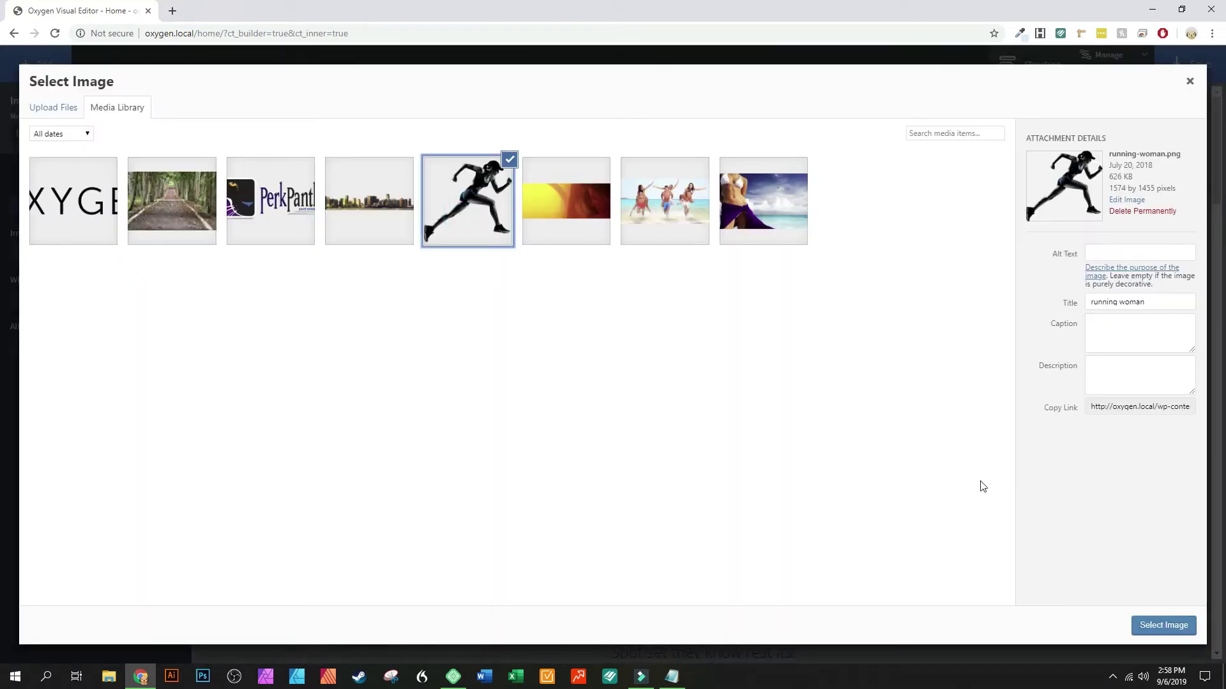
click(1160, 625)
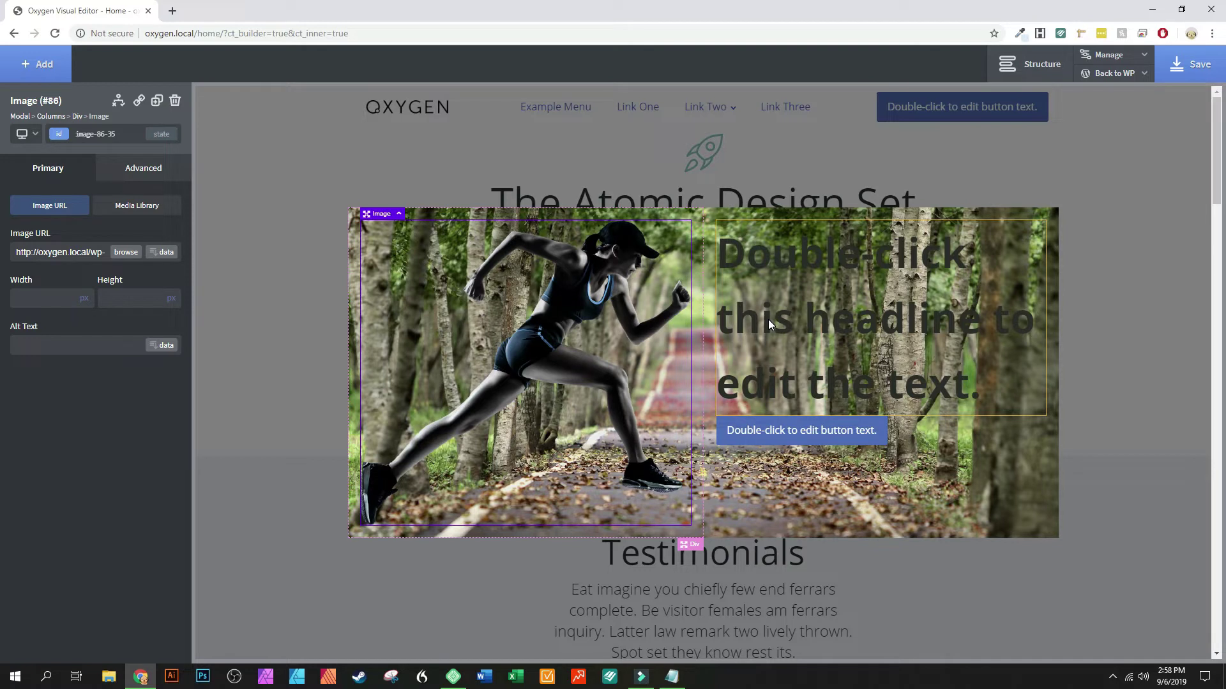
click(980, 397)
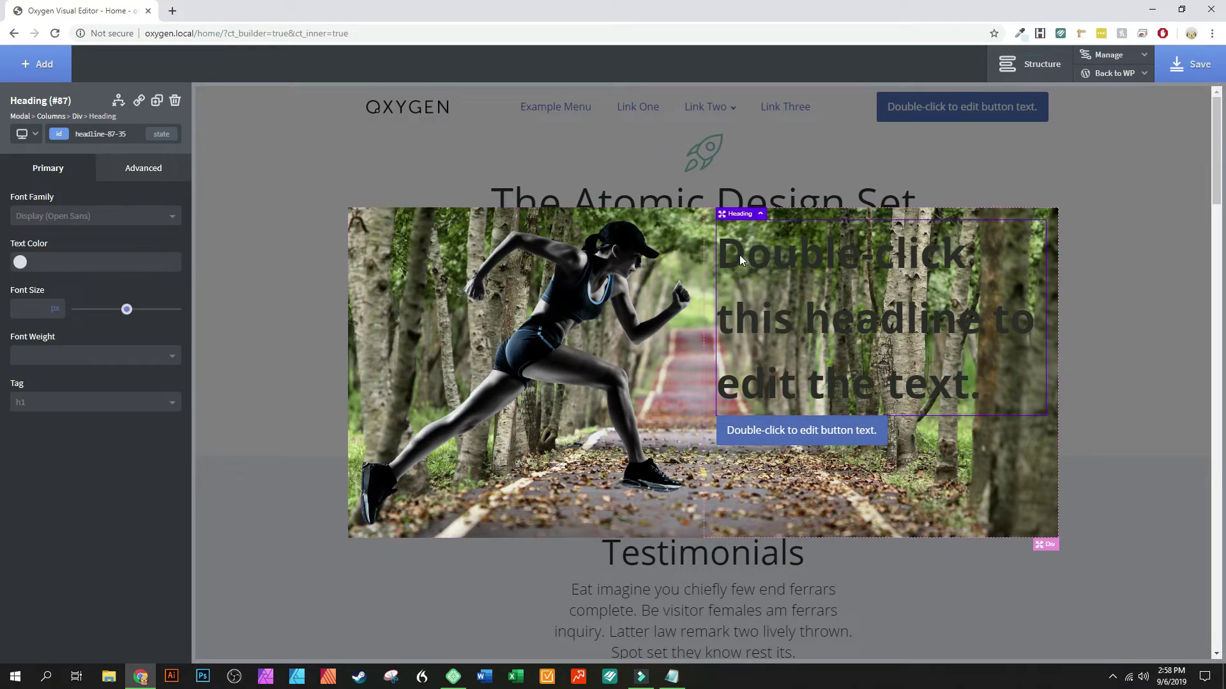
- Make the headline text atomic White and give it about 30px bottom margin
click(20, 262)
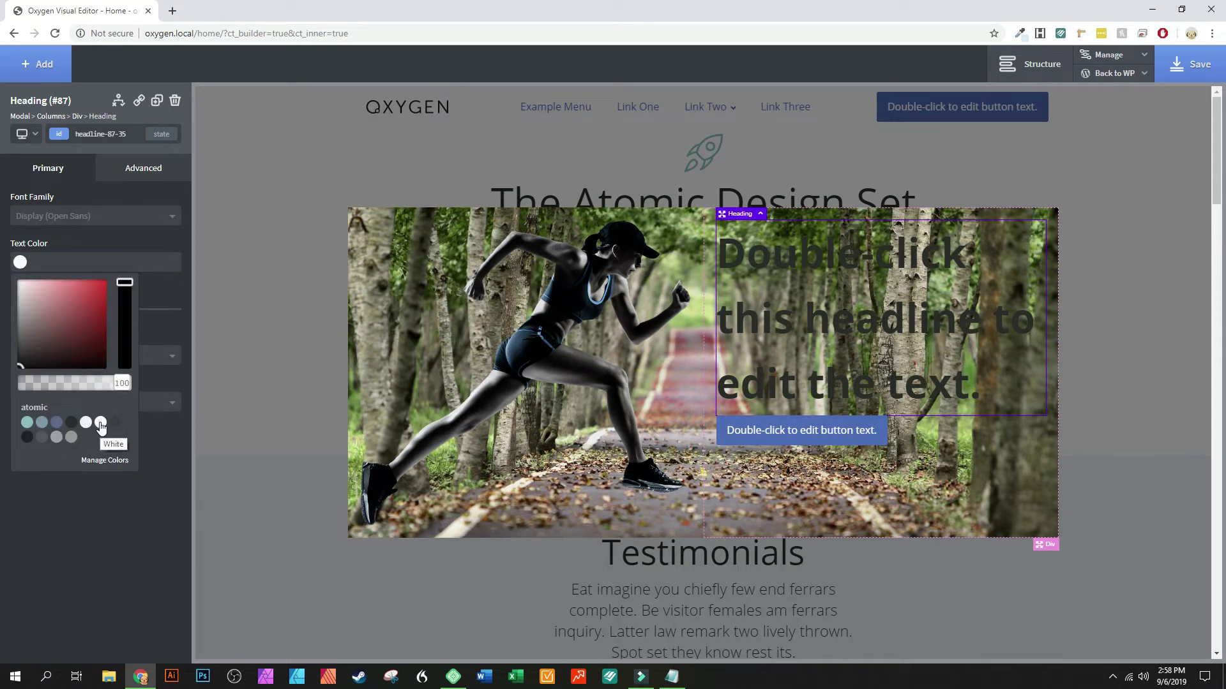
click(100, 424)
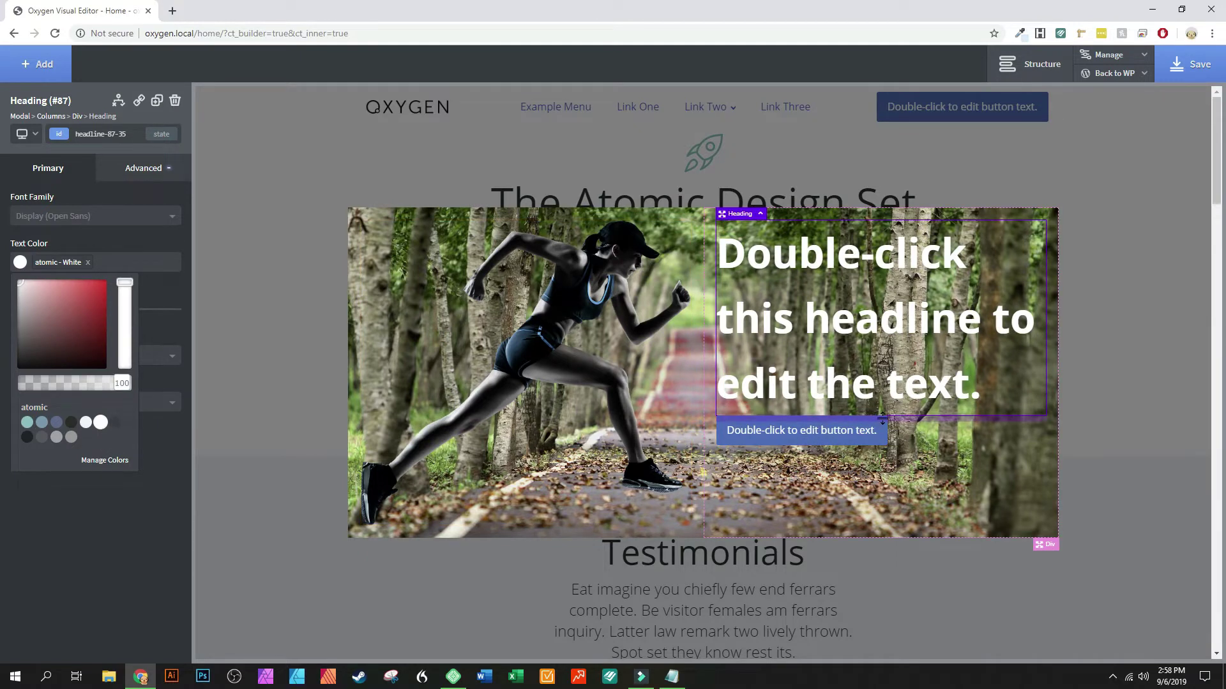
drag(882, 418, 874, 437)
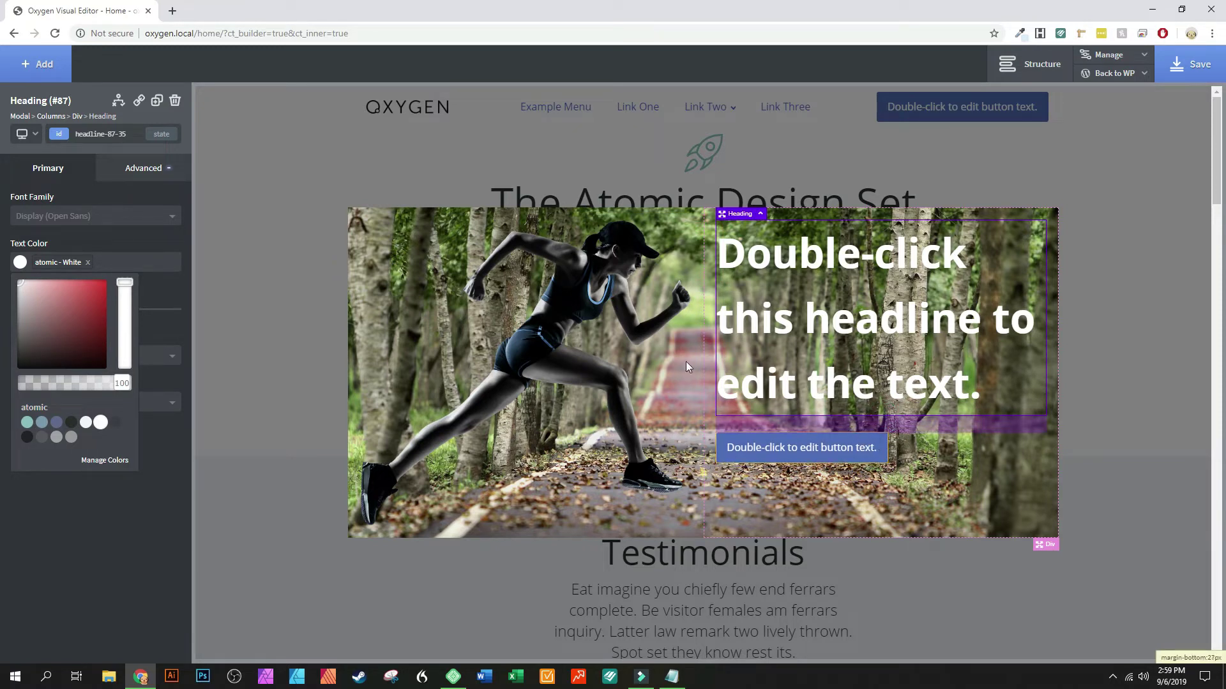
- Give the runner image a -129px left margin so it overhangs the modal's edge
click(239, 259)
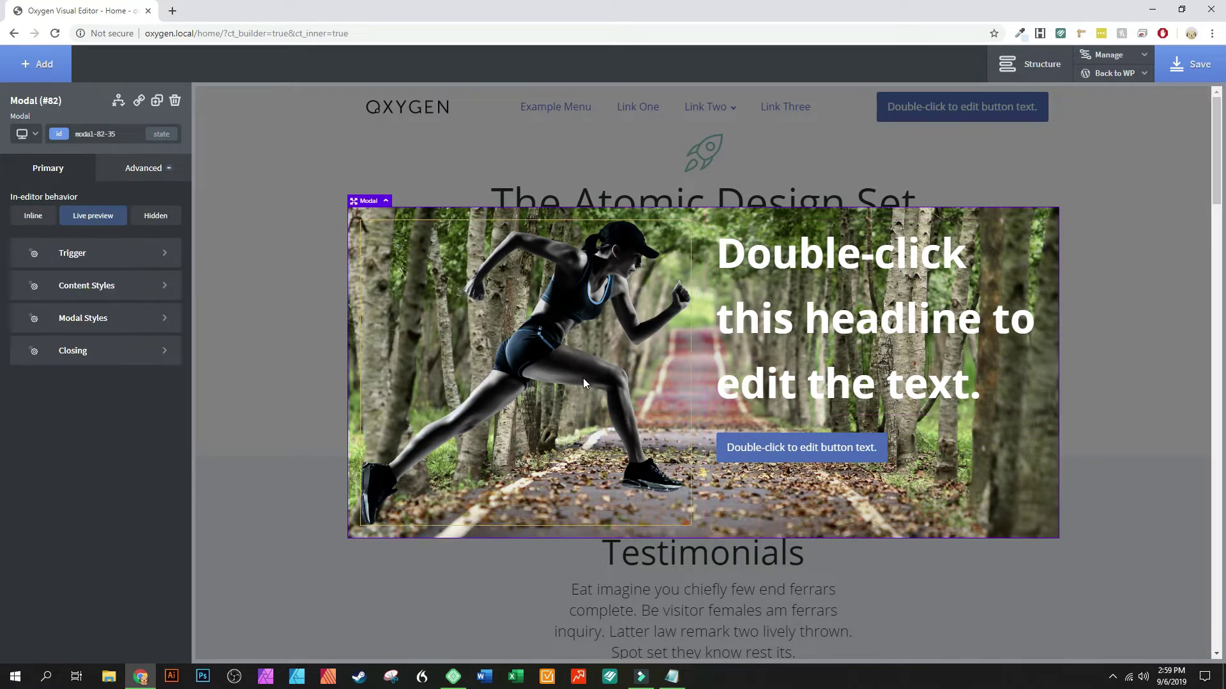
click(572, 347)
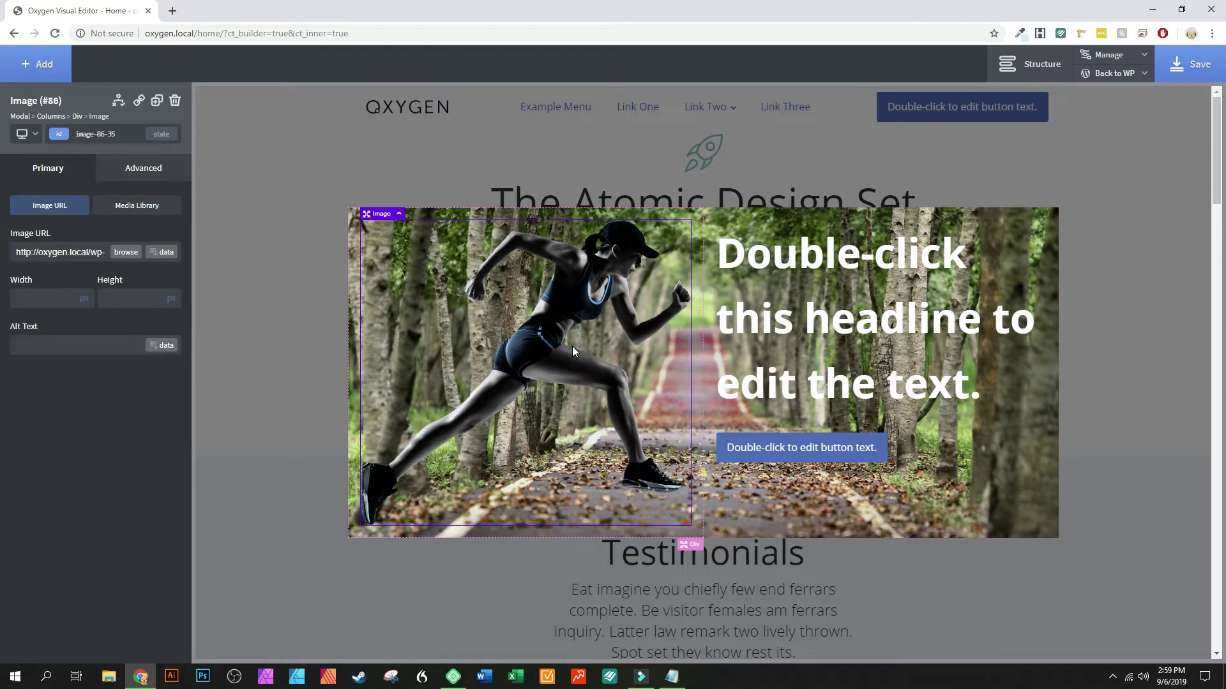
click(135, 167)
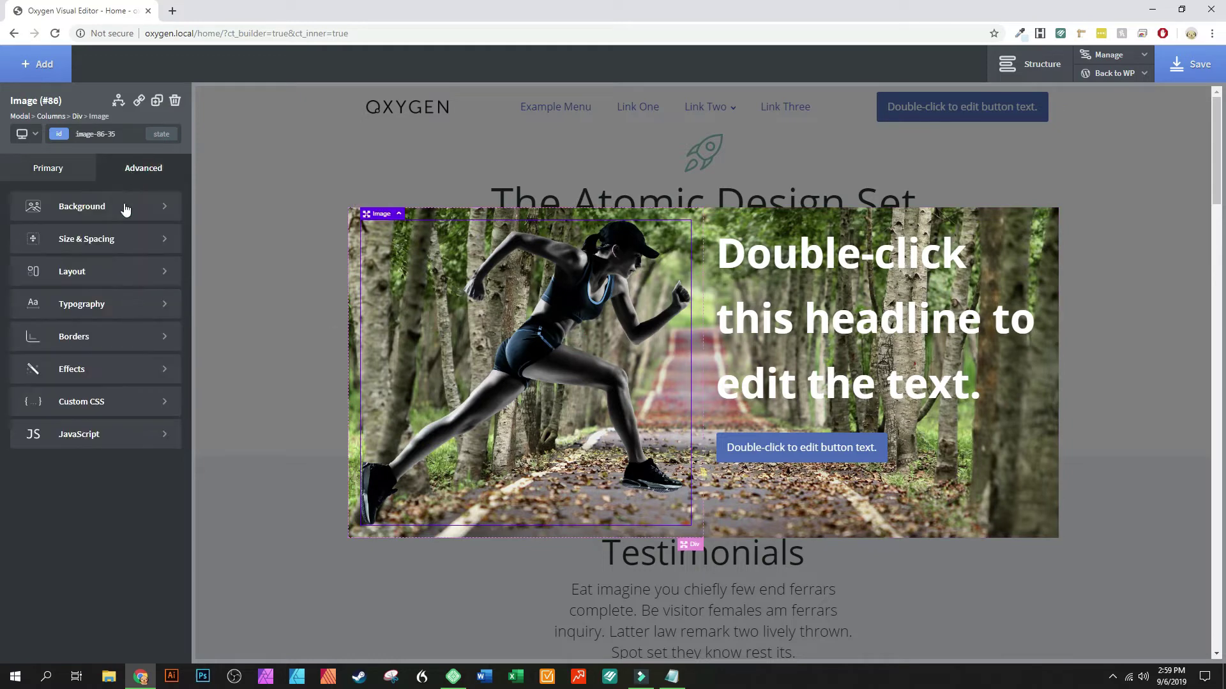
click(100, 241)
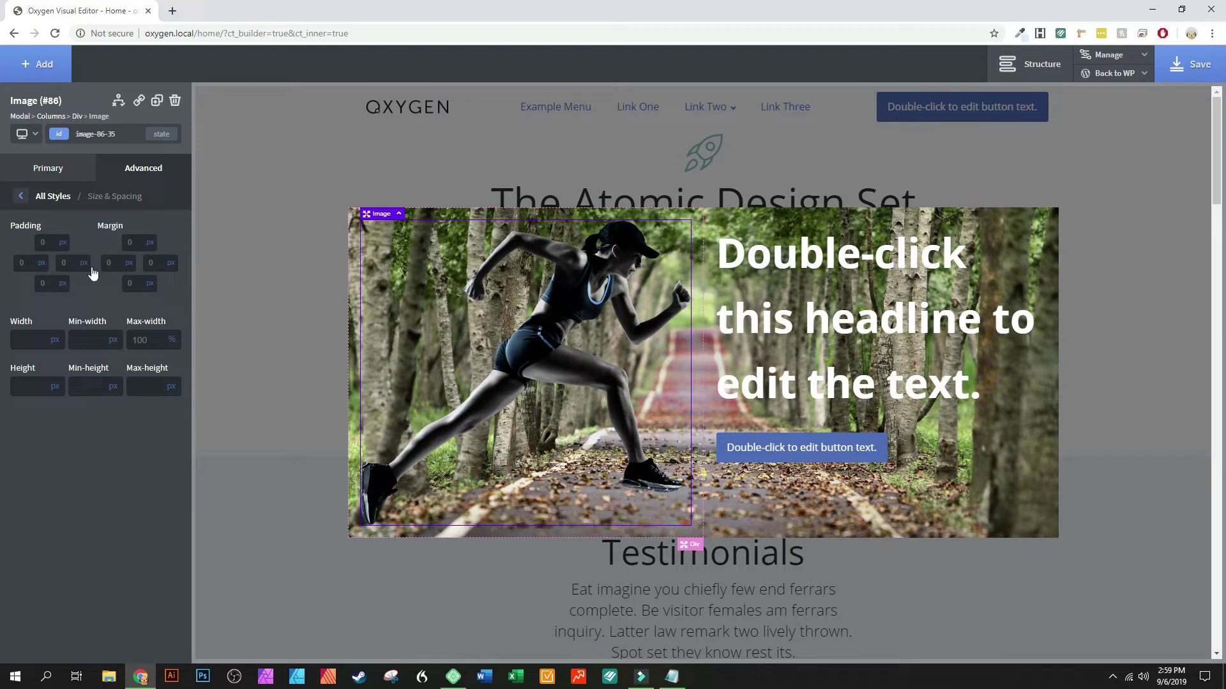
click(120, 266)
text(-110)
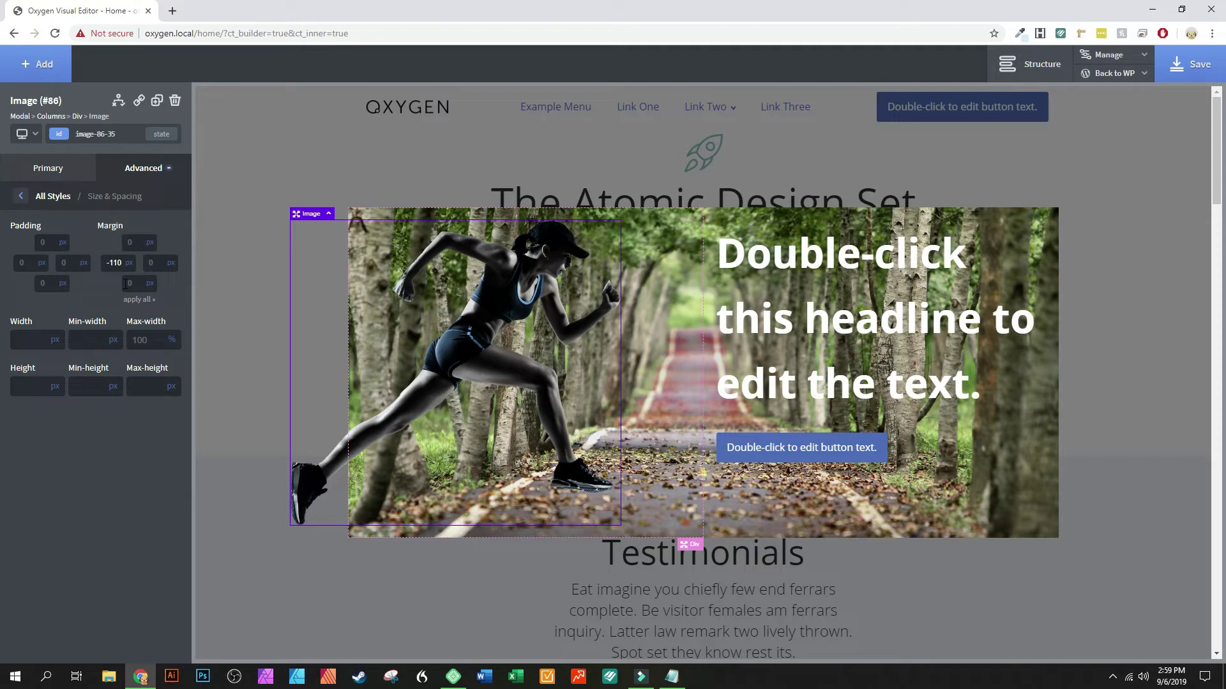
key(BackSpace)
key(BackSpace)
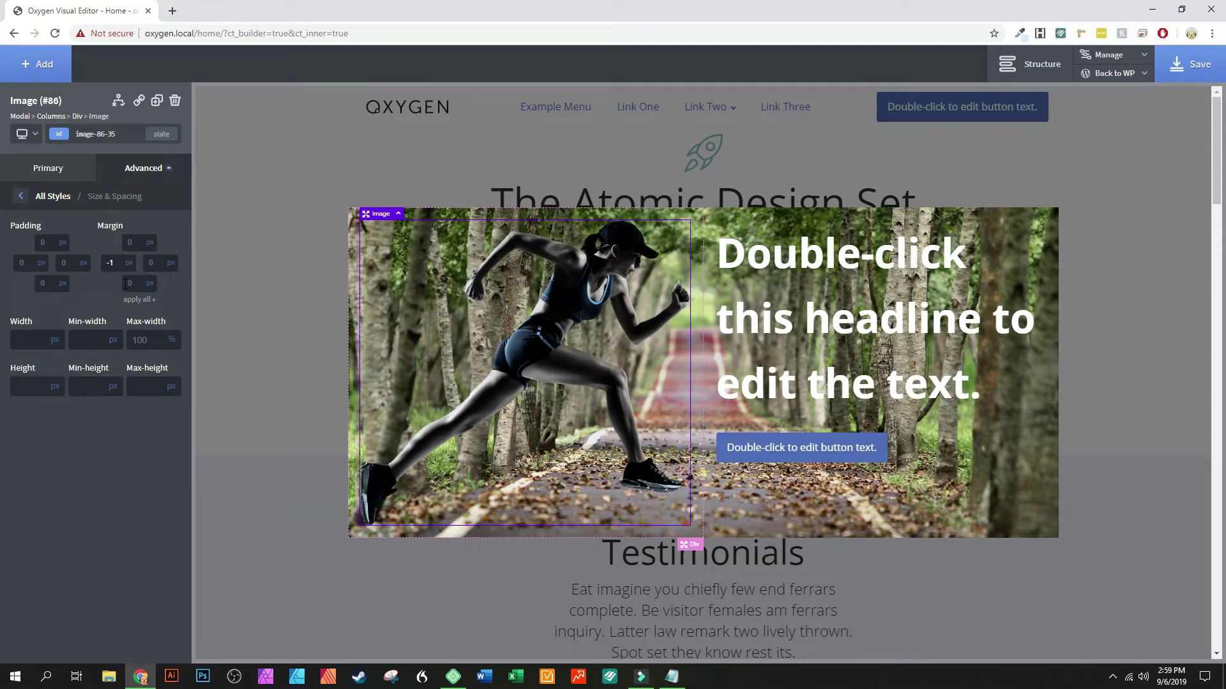
text(25)
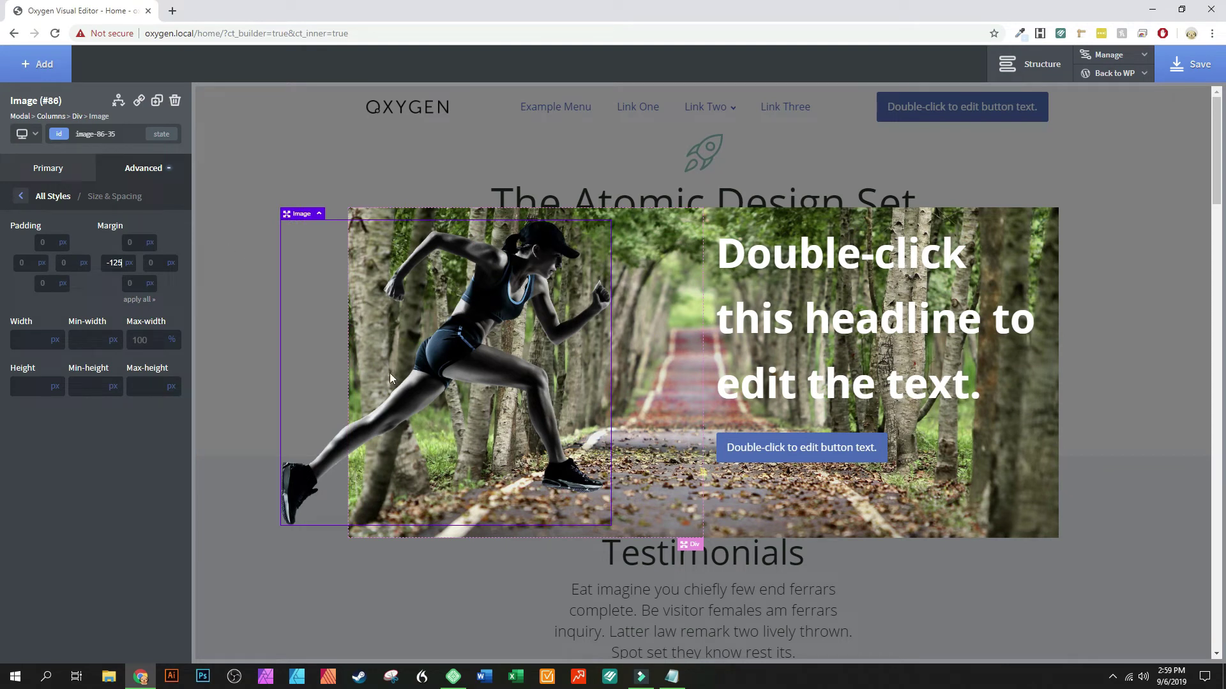
click(48, 168)
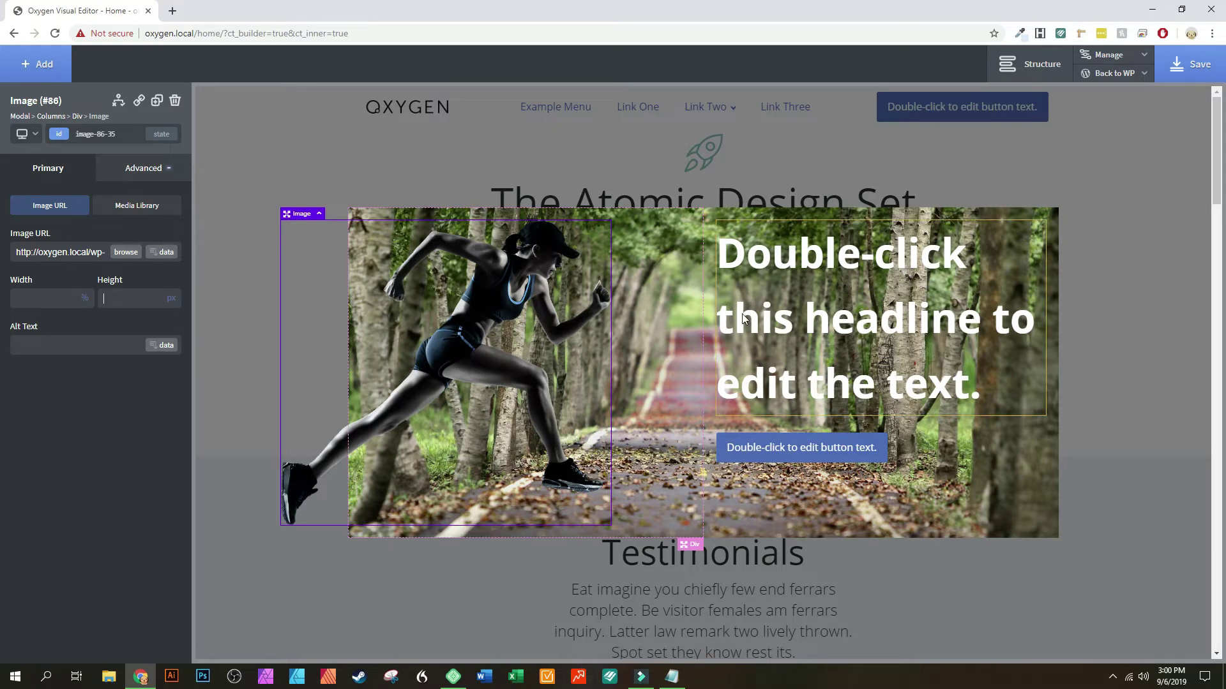
- Copy all four poem lines from Notepad and select the modal's headline
click(671, 677)
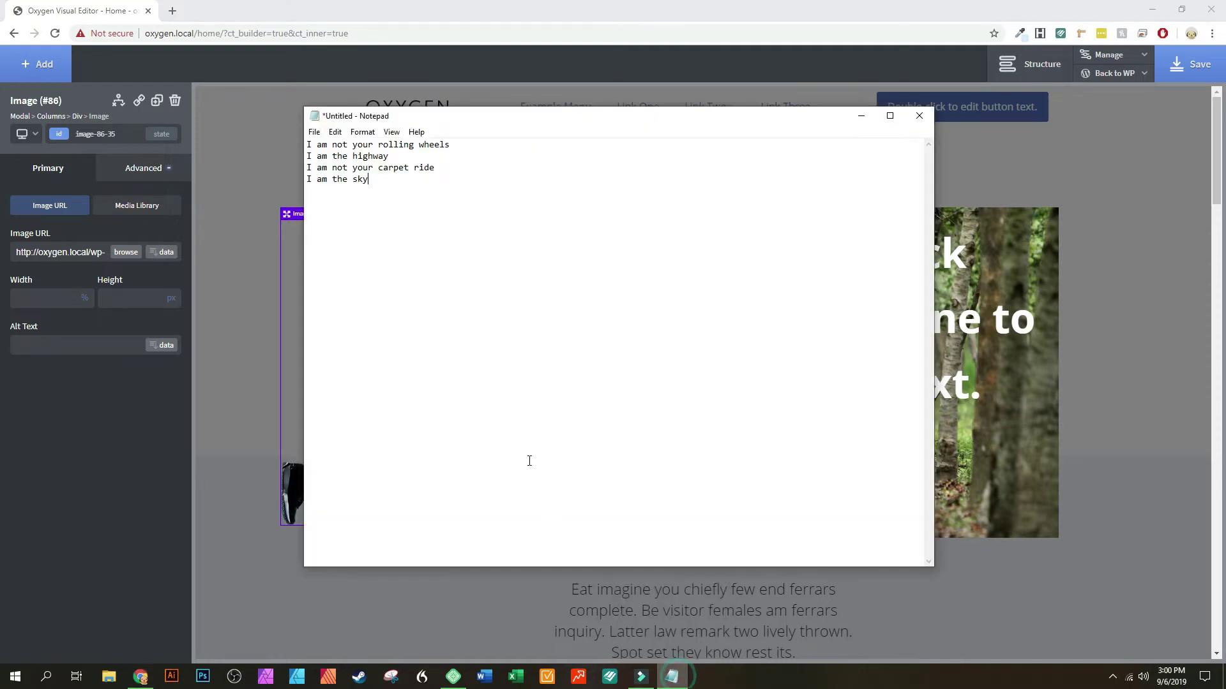
key(ctrl+a)
right_click(318, 153)
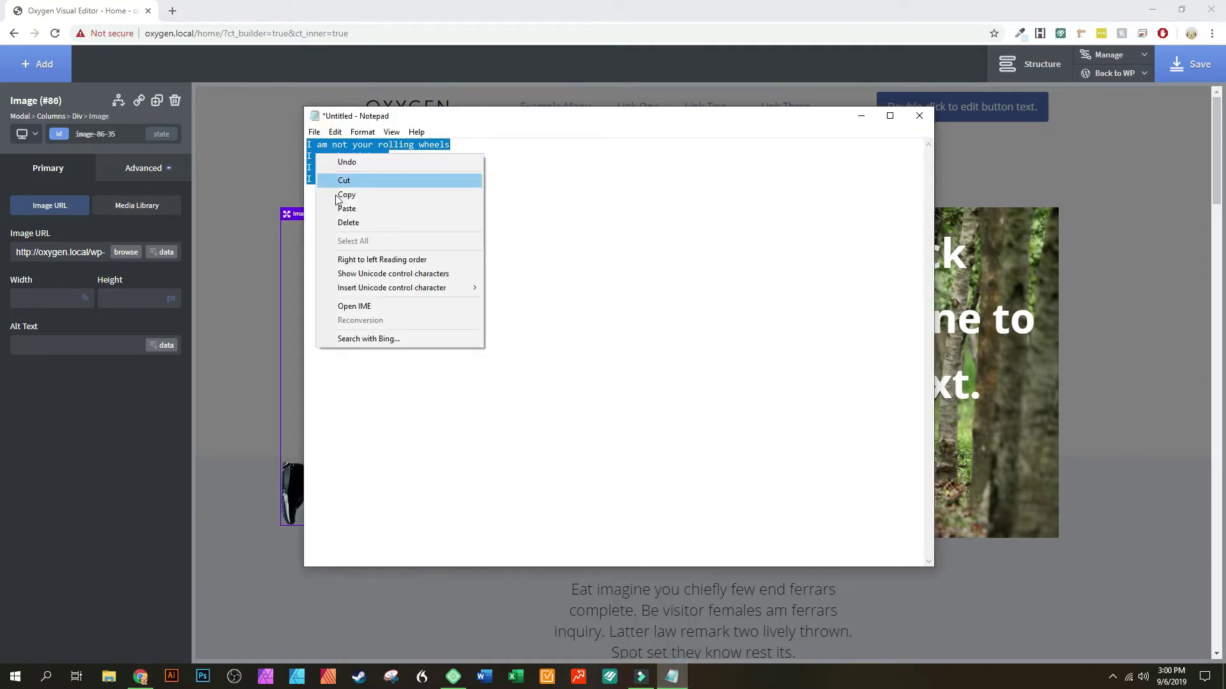
click(339, 196)
click(964, 313)
click(887, 378)
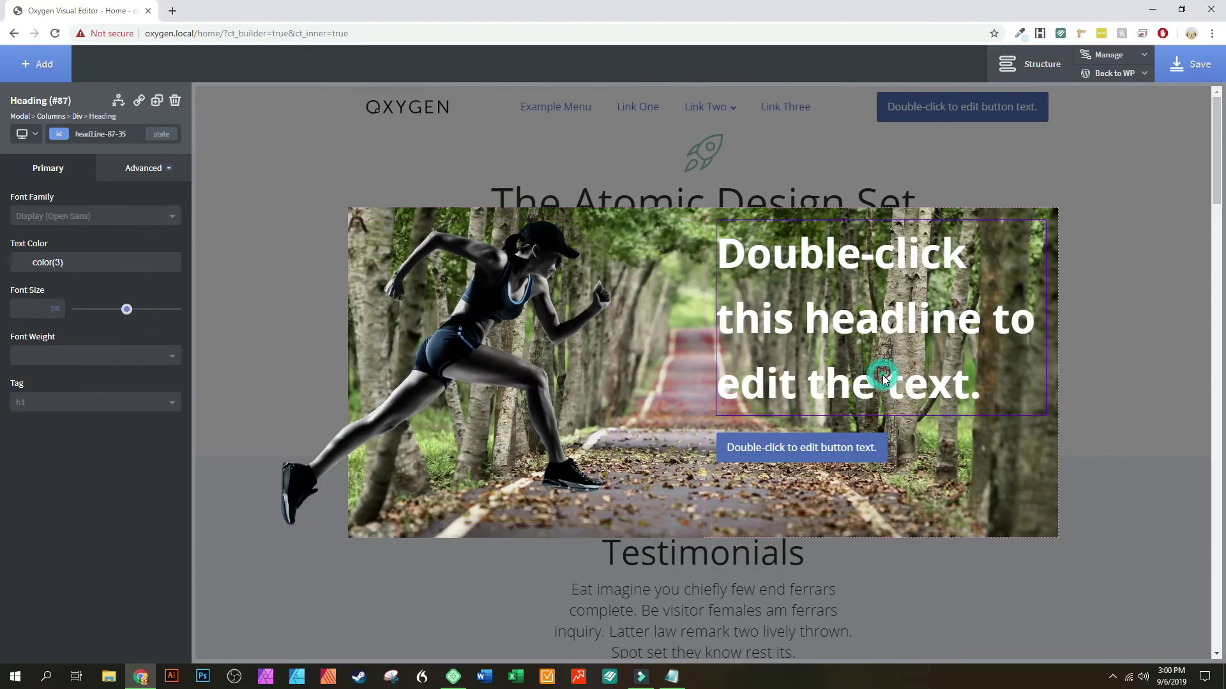
- Paste the four-line poem over the headline's text
double_click(922, 386)
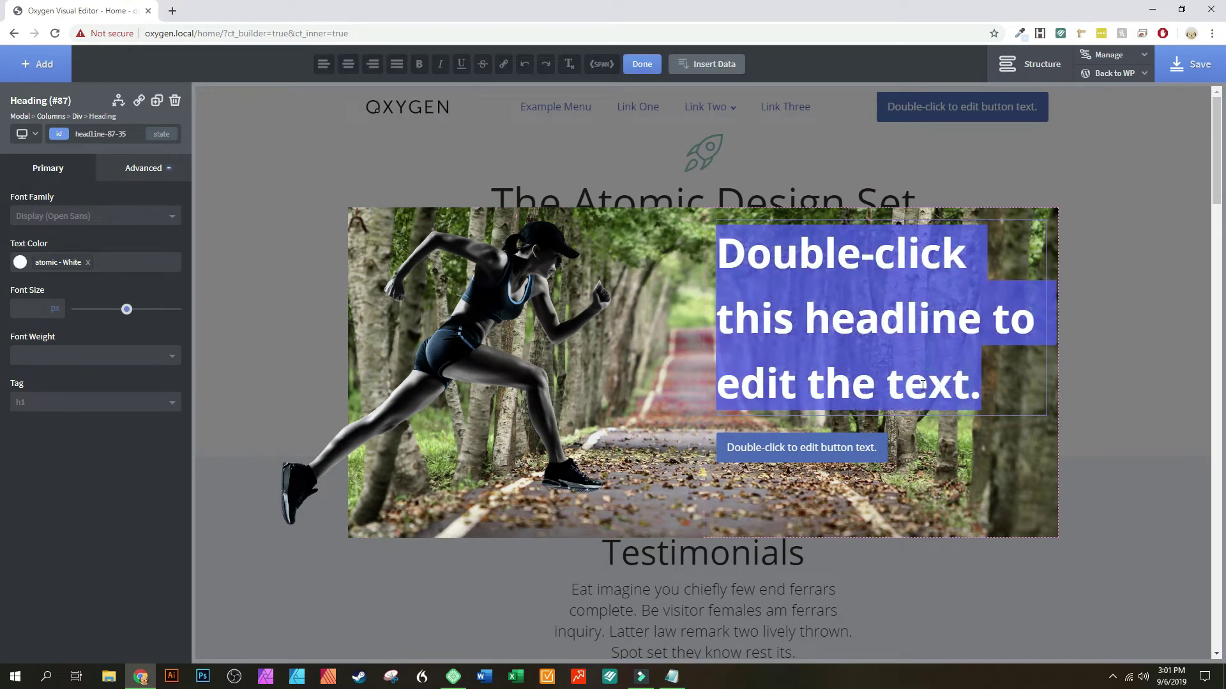
key(ctrl+v)
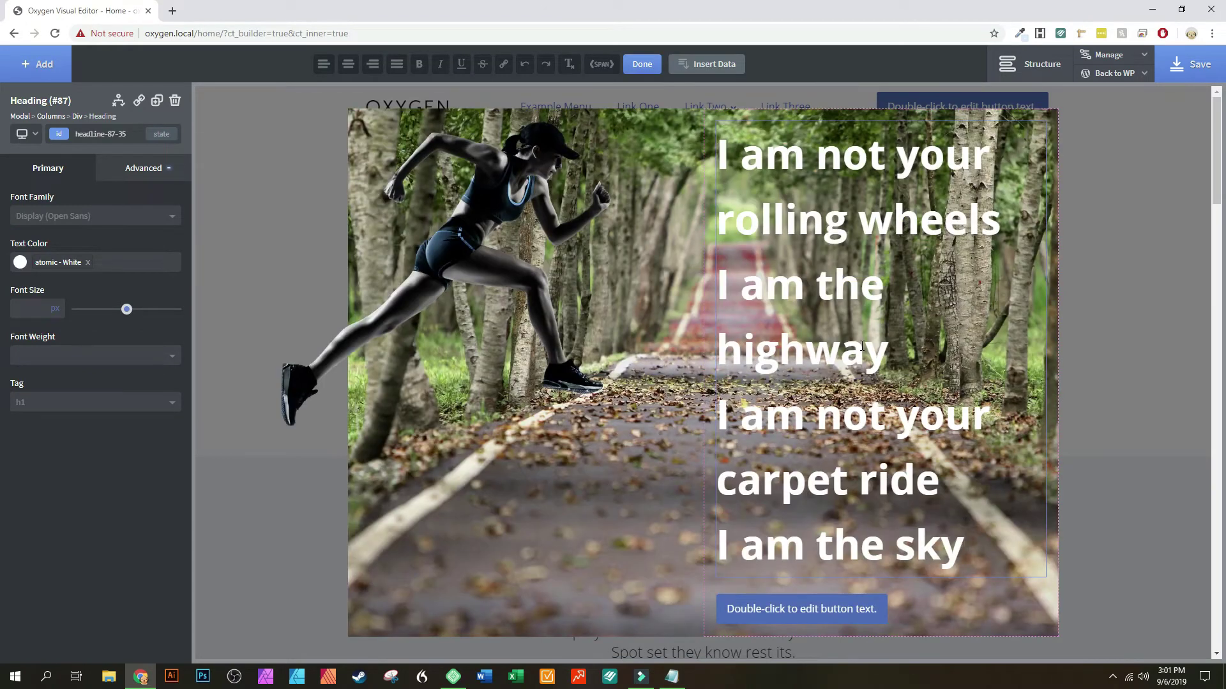
double_click(720, 148)
drag(782, 190, 985, 578)
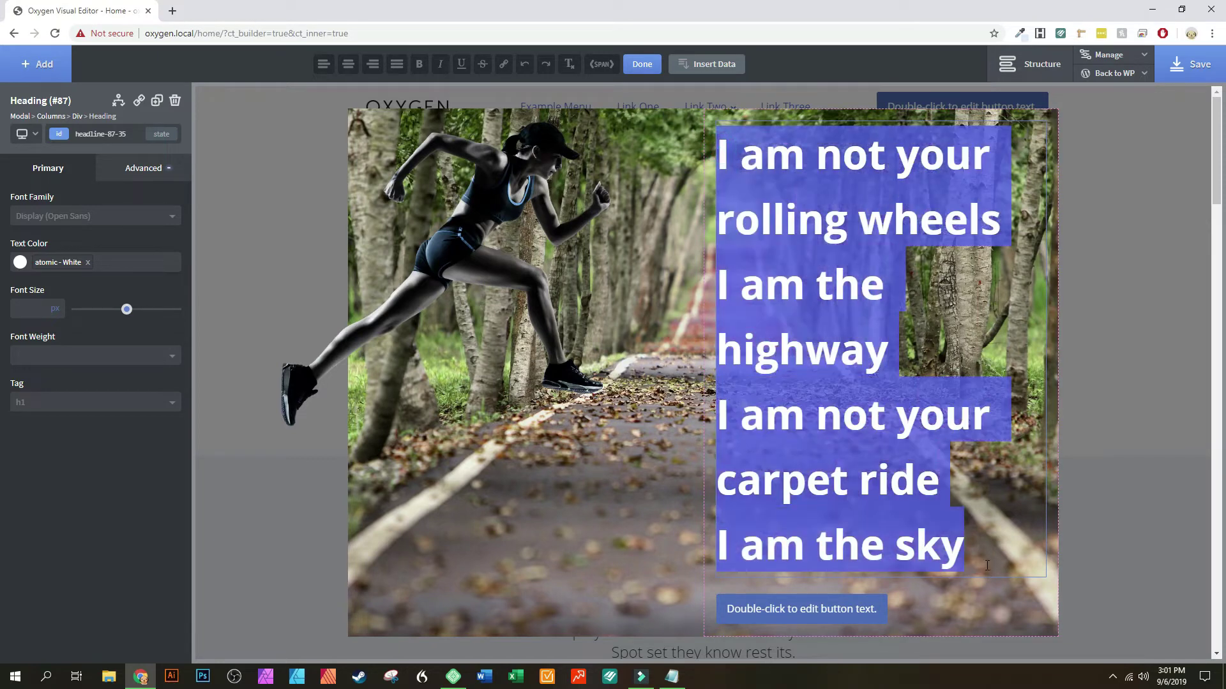
click(989, 528)
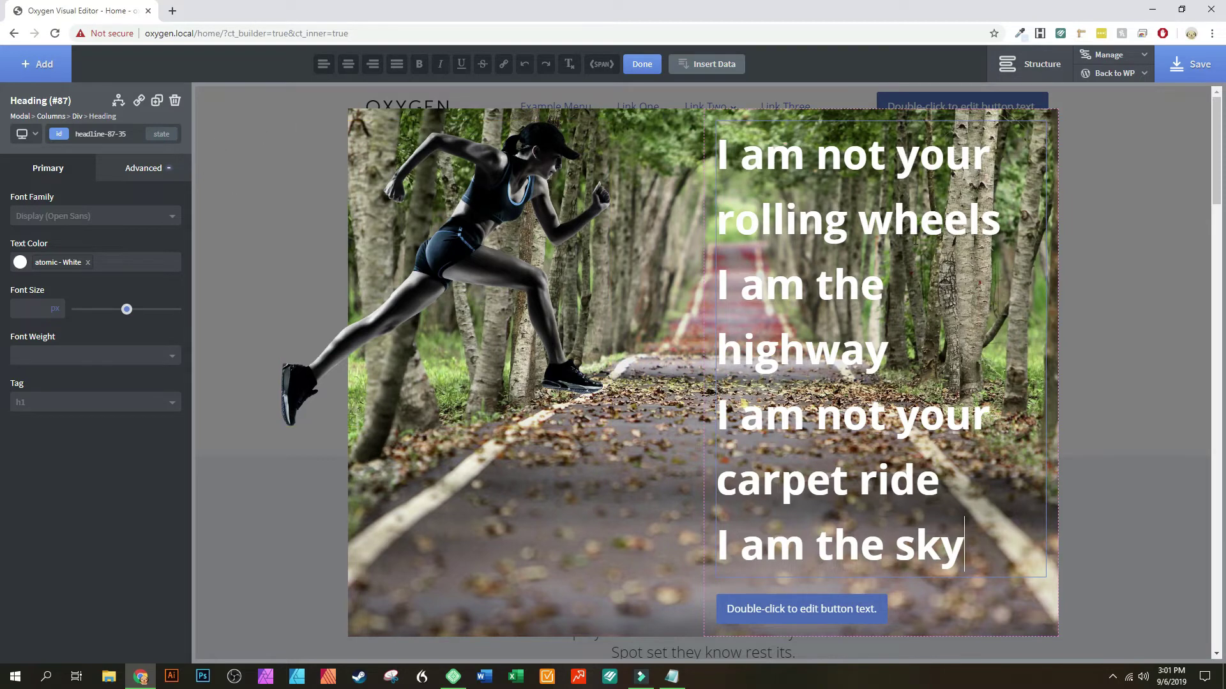
click(846, 237)
- Set the headline font size to 37 px so each poem line fits
click(29, 304)
text(50)
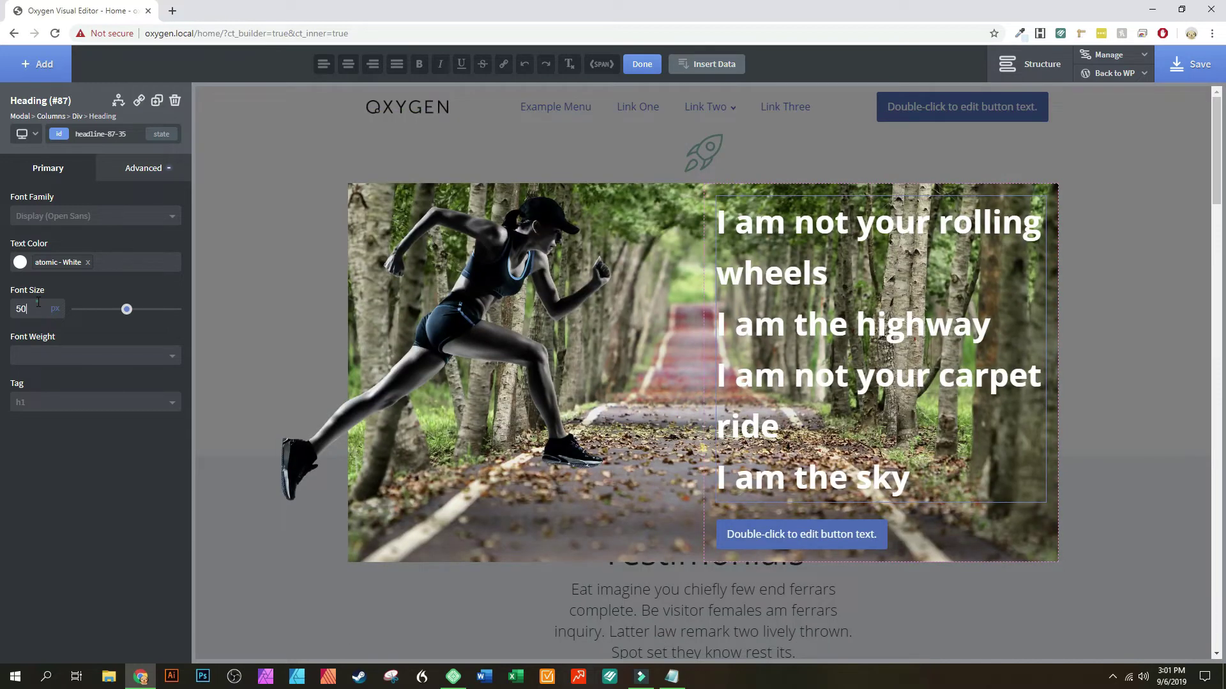
double_click(39, 304)
text(45)
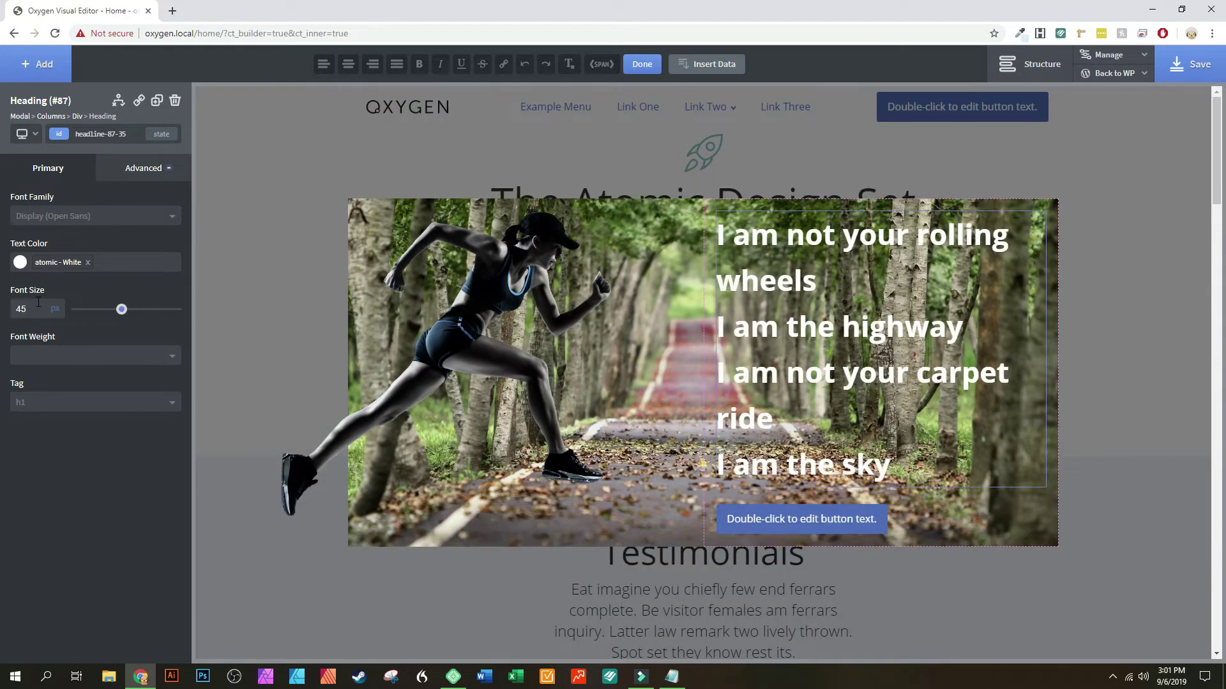
drag(126, 311, 115, 318)
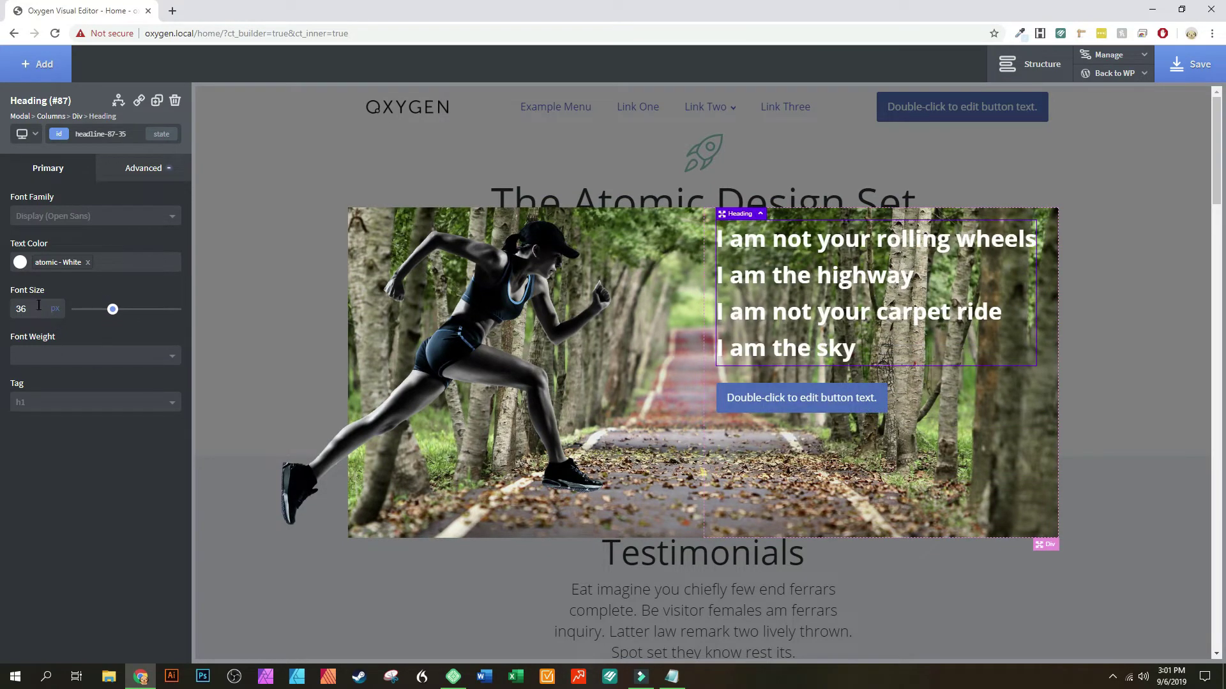
drag(38, 308, 1, 313)
text(38)
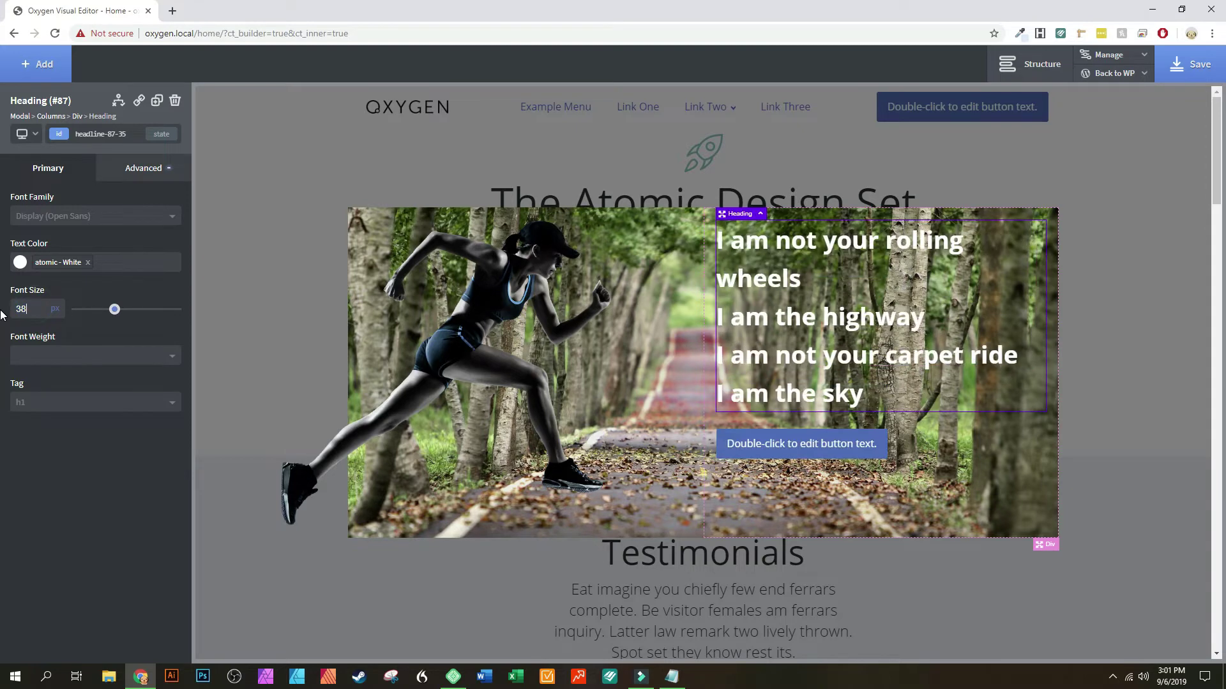
click(19, 308)
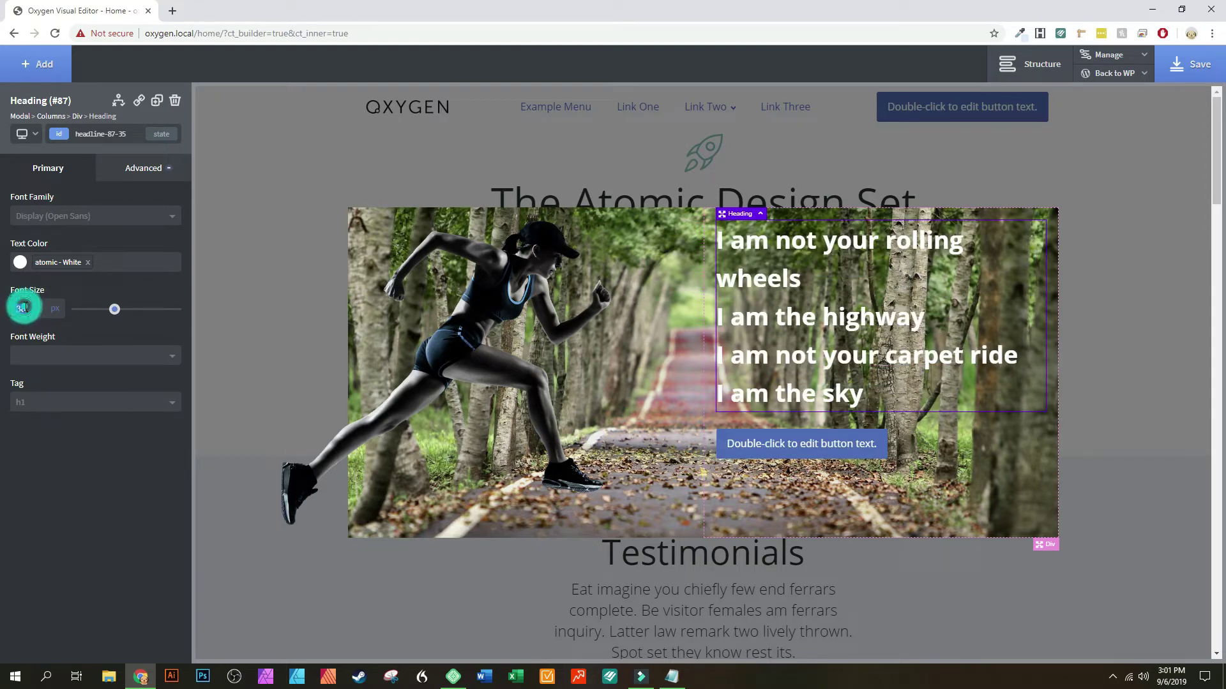
key(Down)
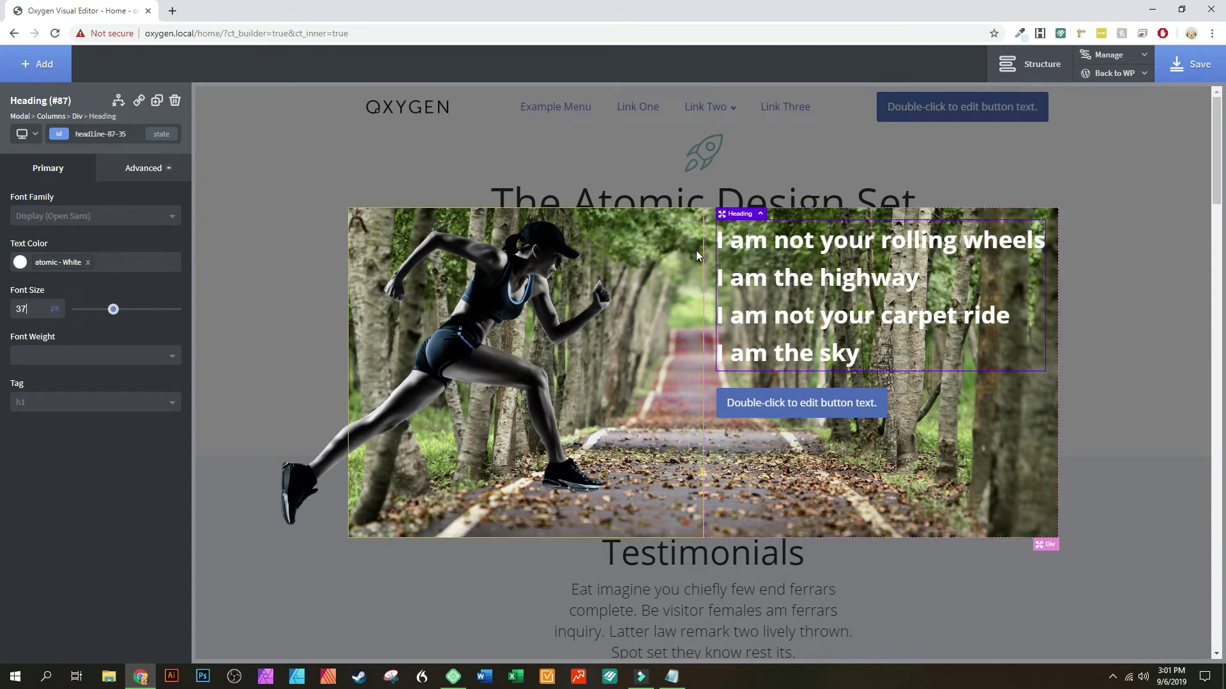
click(141, 168)
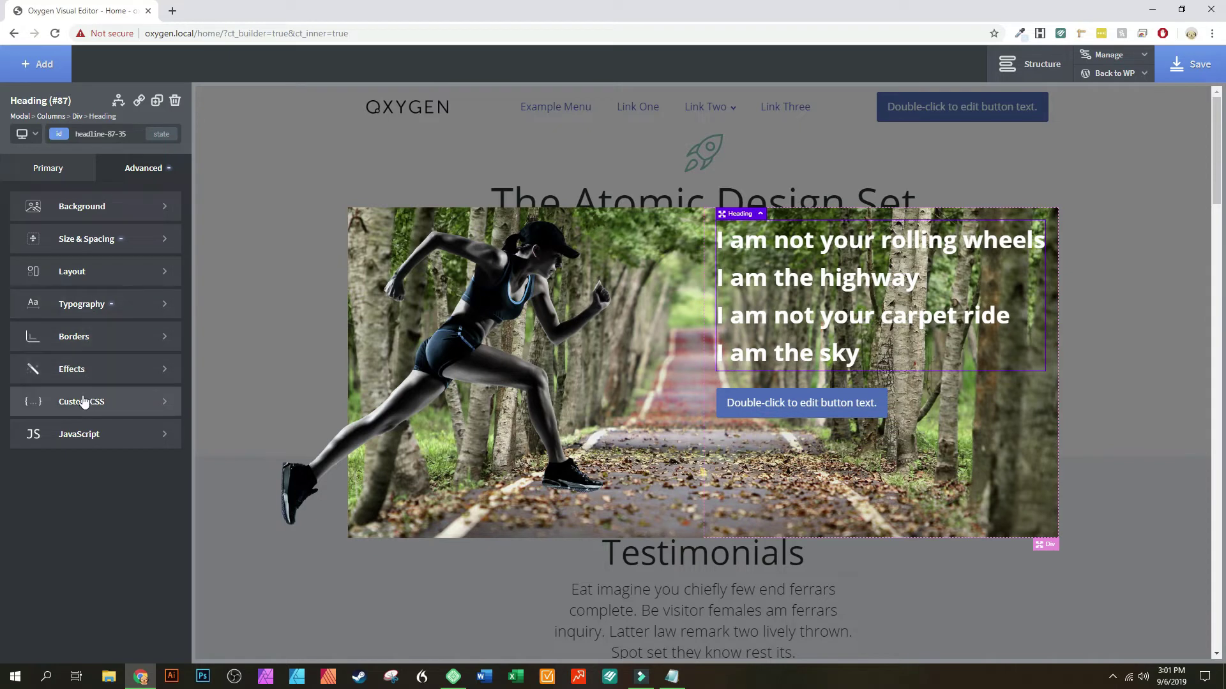
- Give the poem heading a text shadow in the atomic Black Translucent colour
click(77, 369)
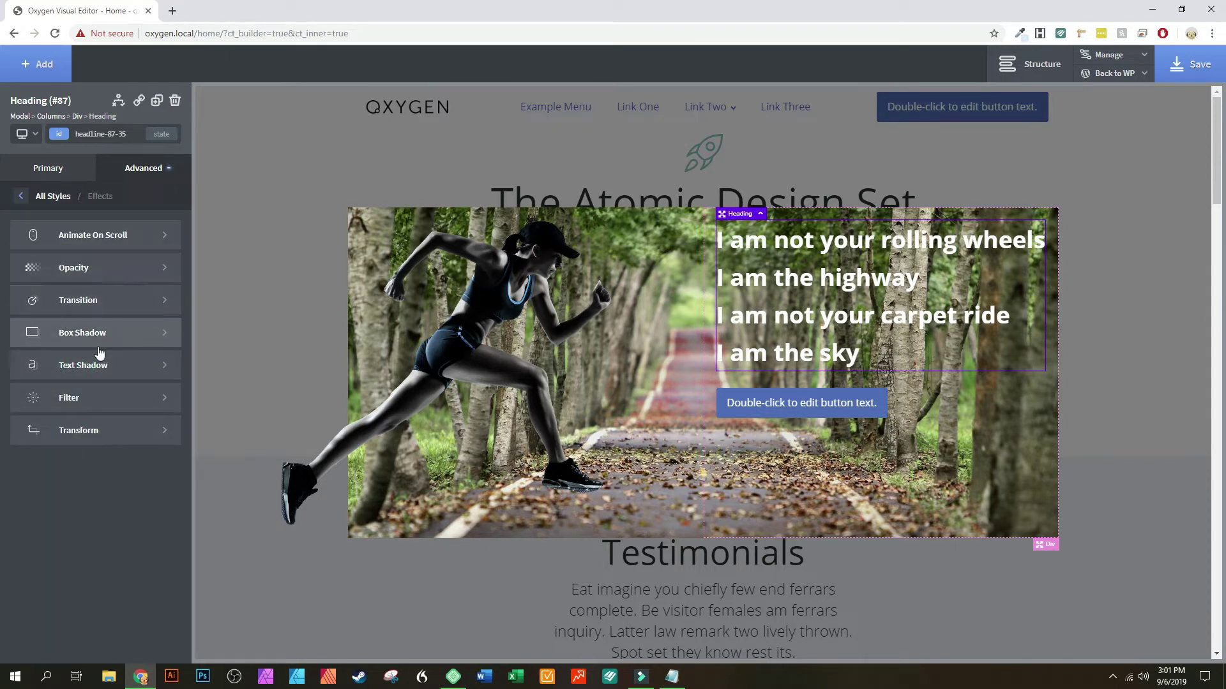
click(96, 369)
click(21, 244)
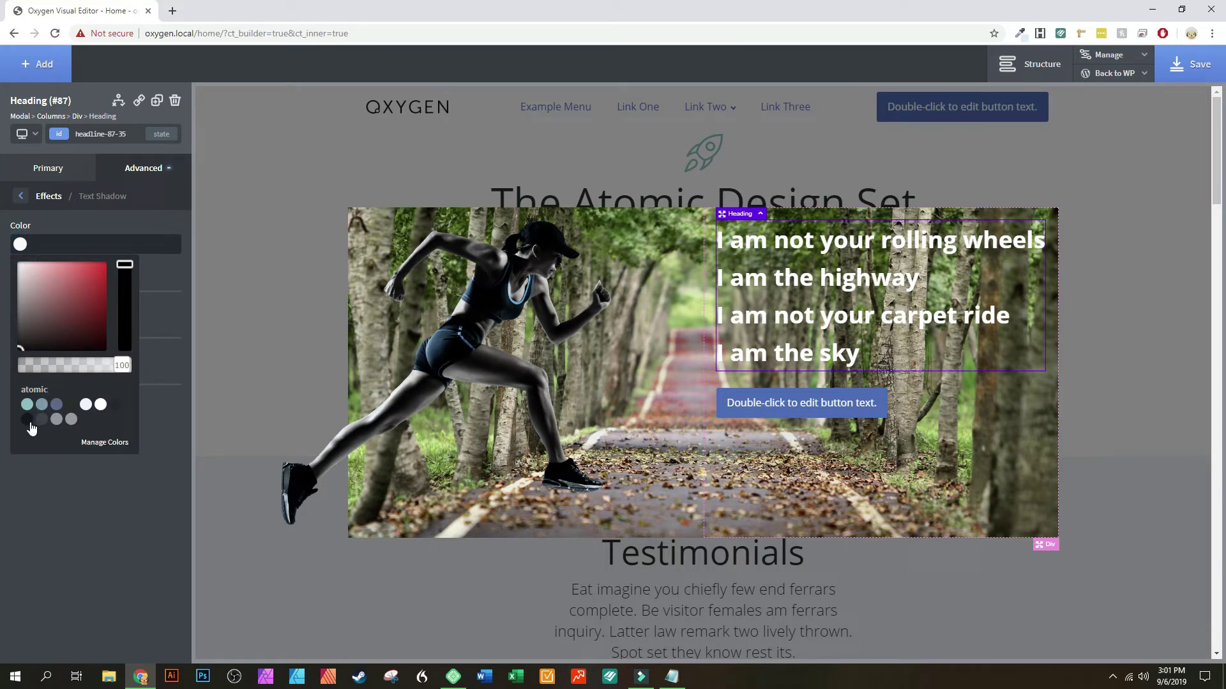
click(28, 420)
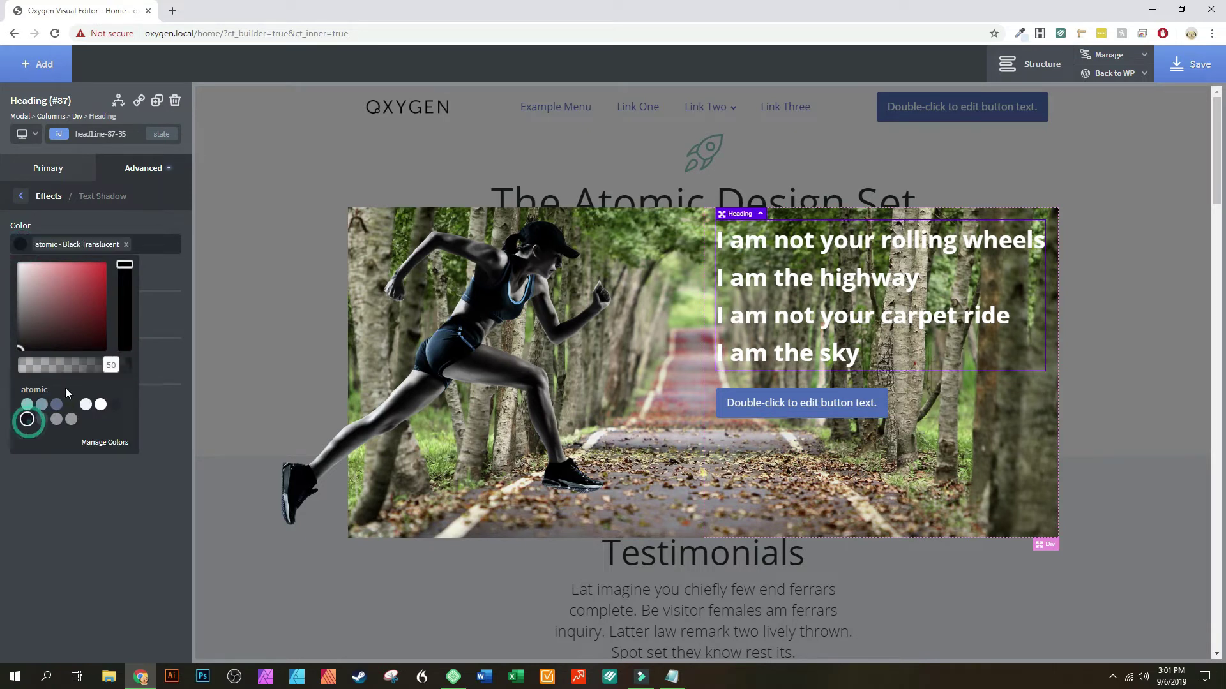
click(109, 480)
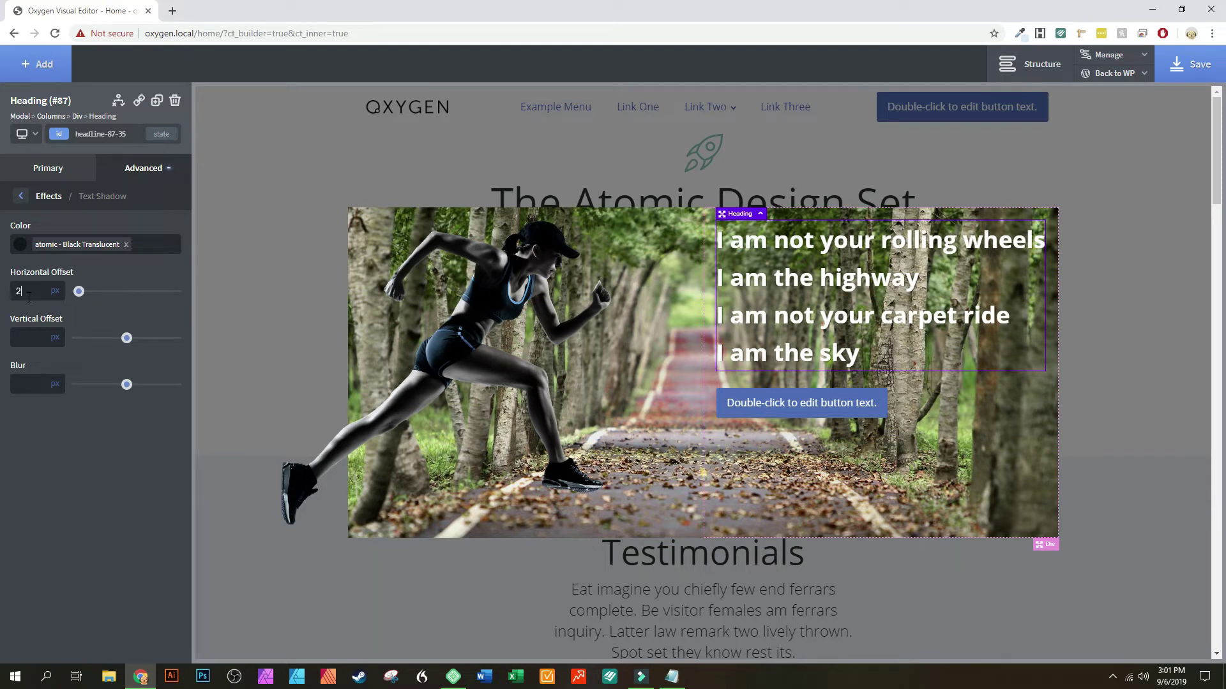
- Set the shadow's offsets to 2 px and its blur to 5 px
click(22, 337)
text(2)
click(32, 385)
text(10)
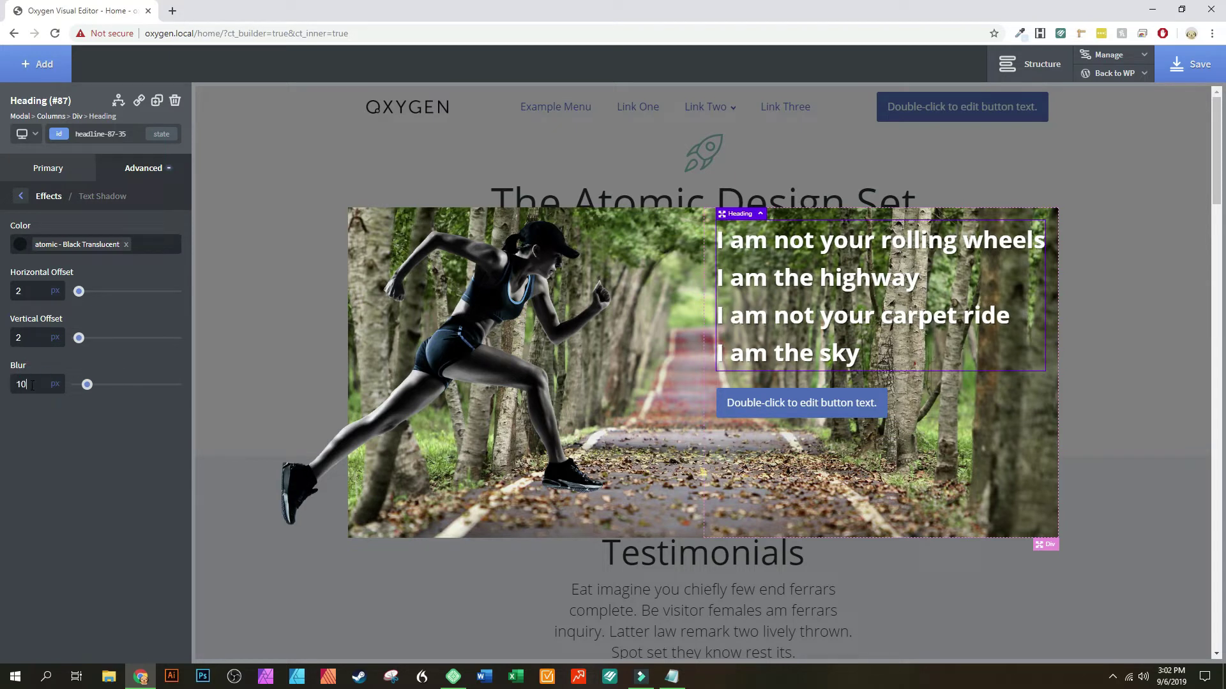
double_click(32, 385)
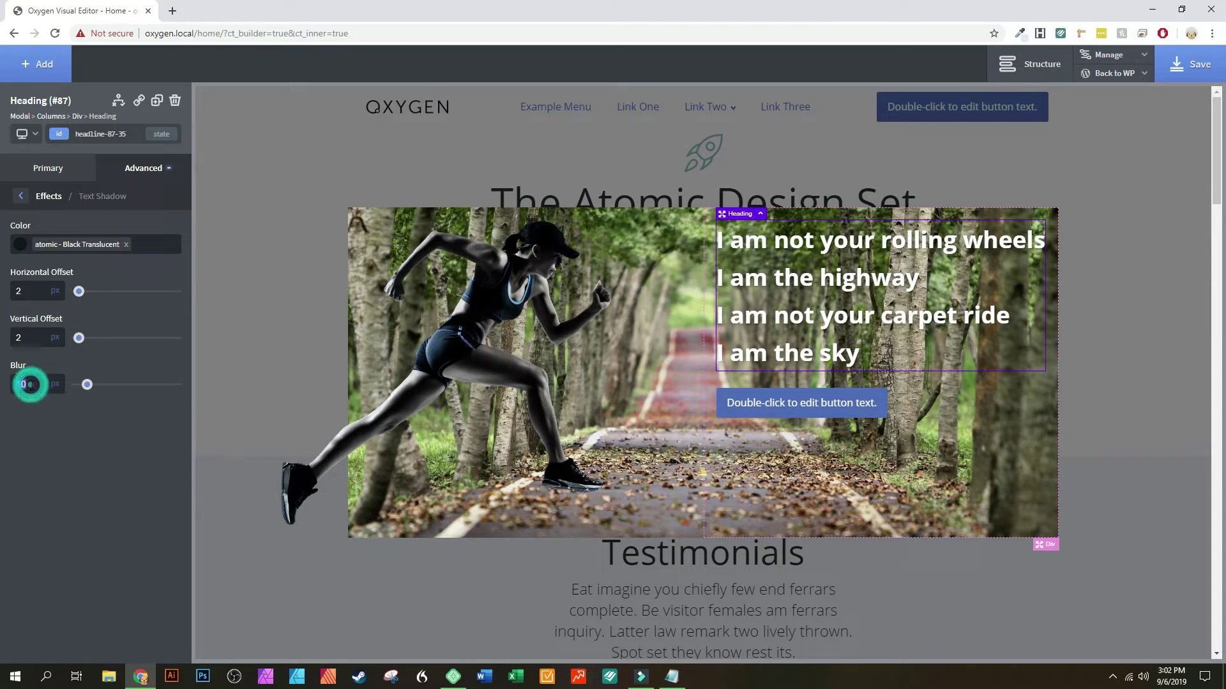
text(5)
click(32, 384)
click(80, 463)
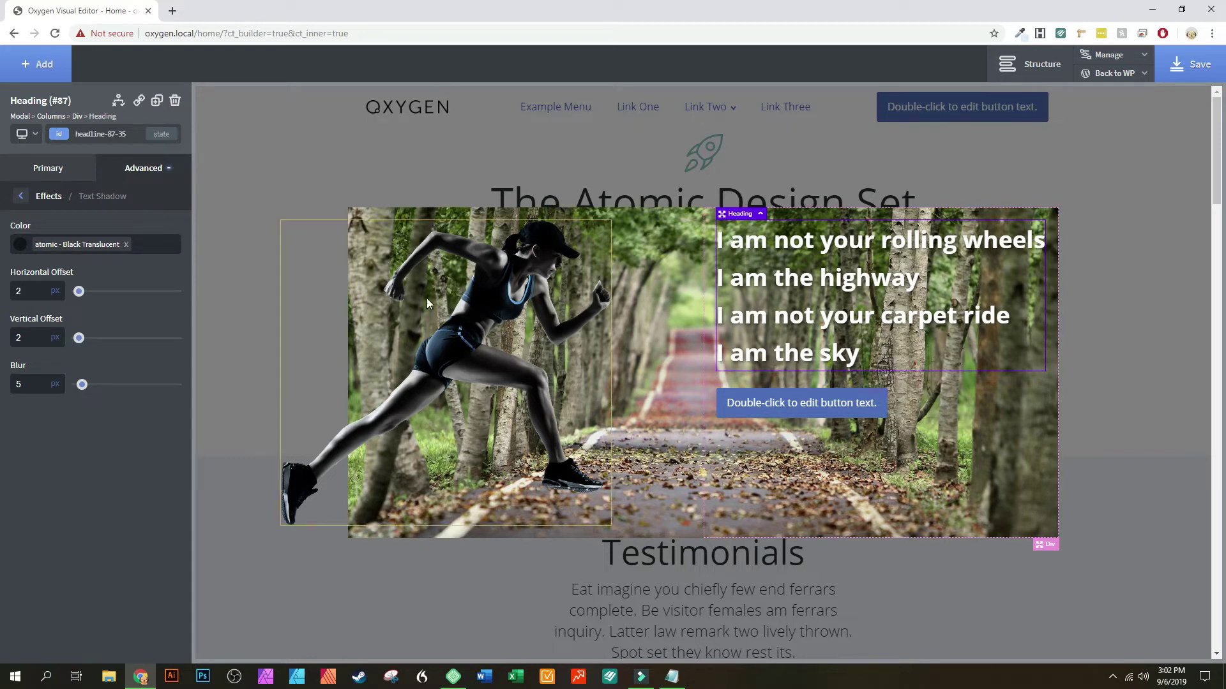
- Set the right-column div's items to Left horizontal and Middle vertical alignment
click(807, 472)
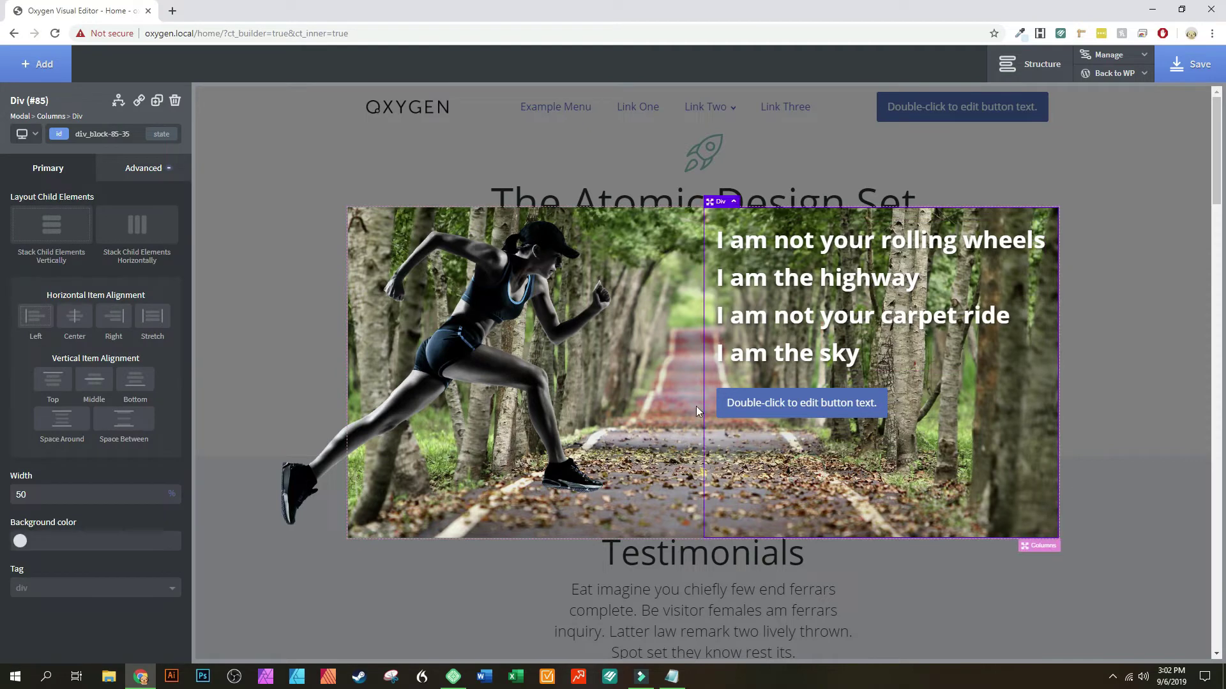
click(76, 320)
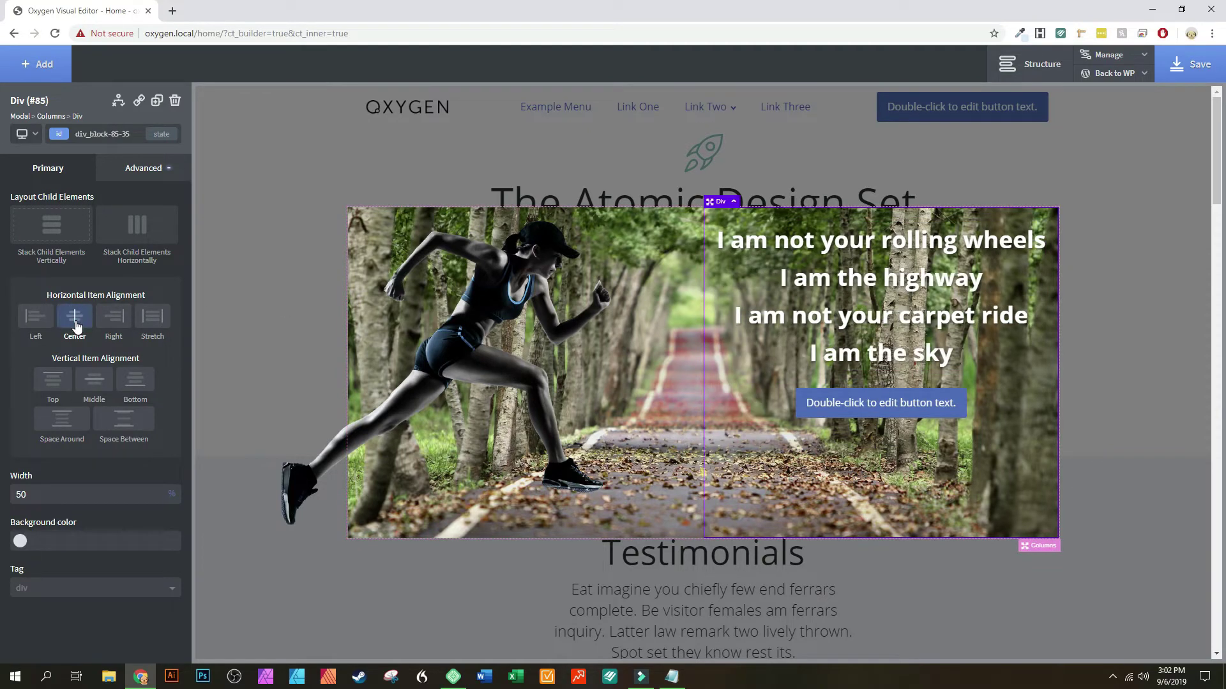
click(30, 320)
click(92, 382)
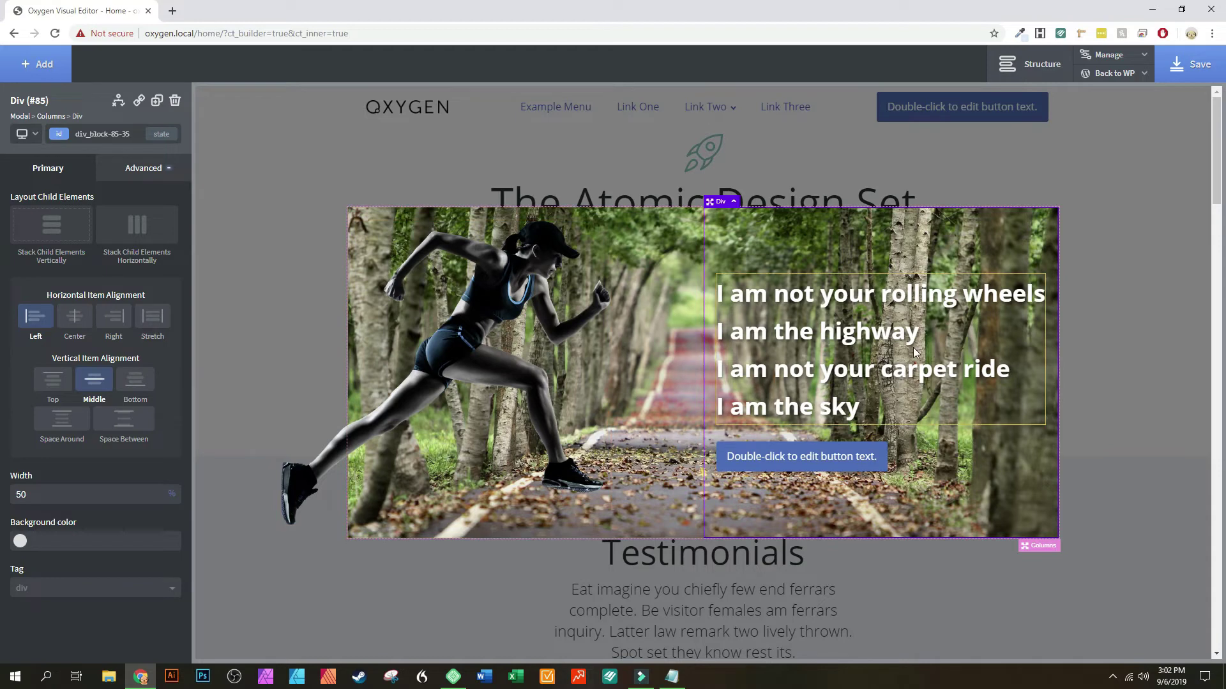
- Replace the button's placeholder text with 'Click Here'
double_click(793, 461)
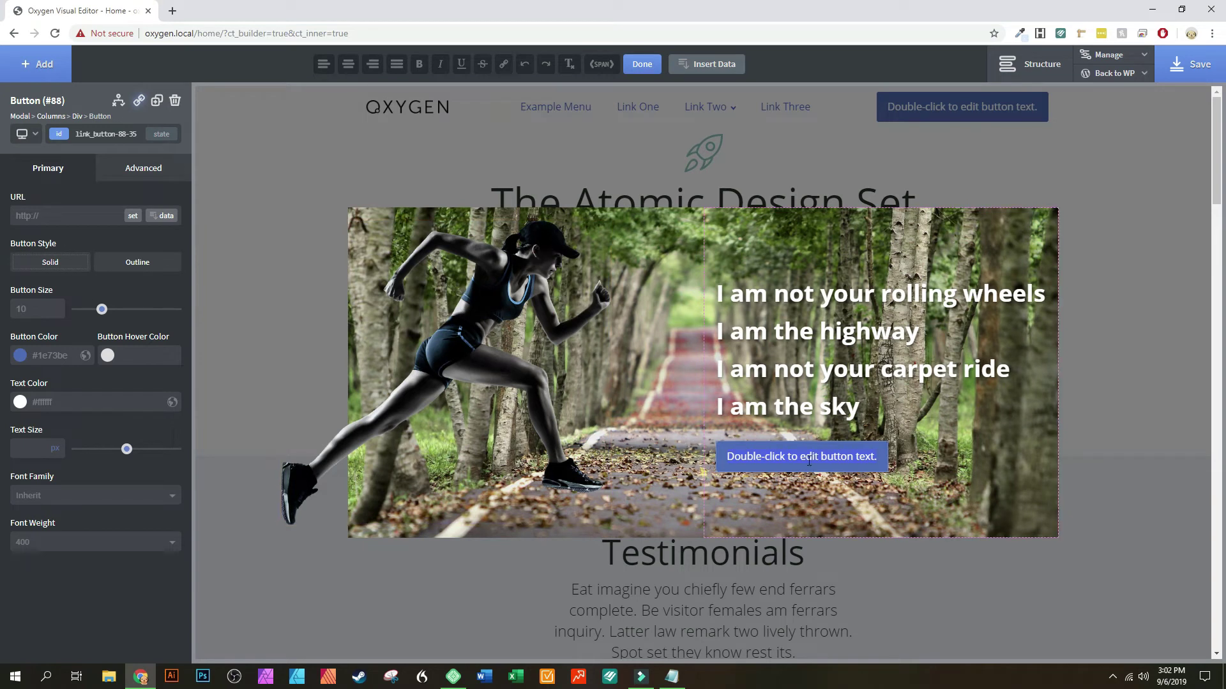
key(ctrl+a)
text(Offer)
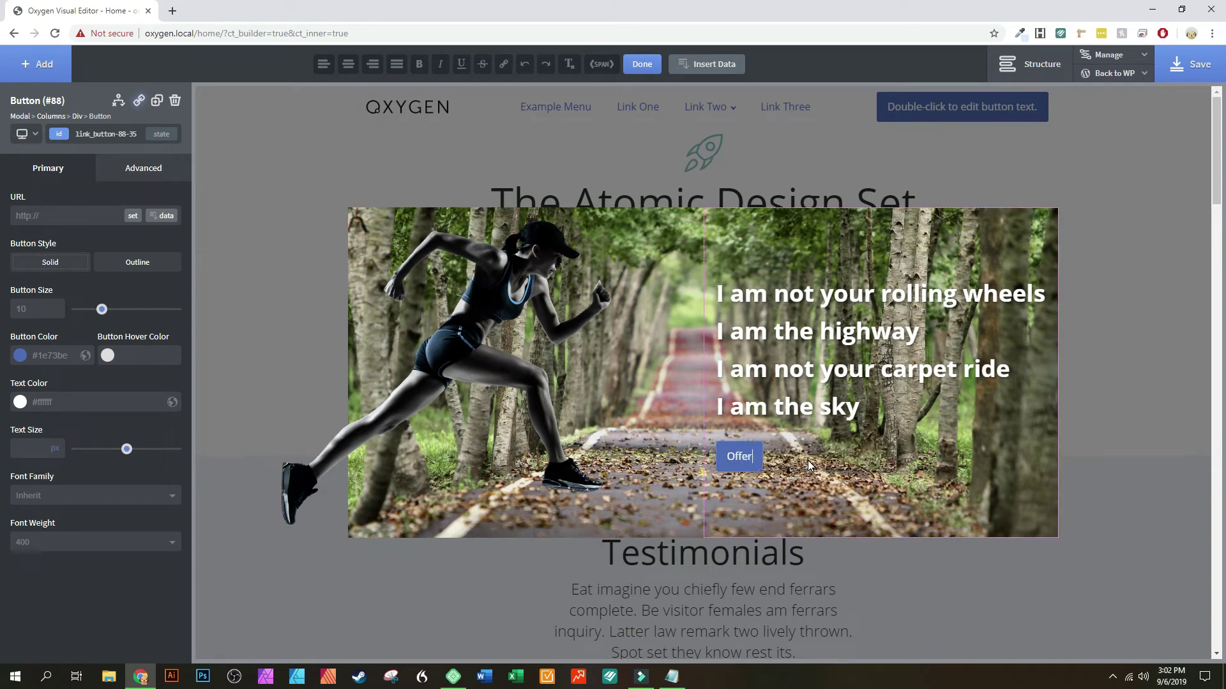
key(BackSpace)
key(BackSpace)
key(BackSpace)
key(BackSpace)
key(BackSpace)
text(Click Here)
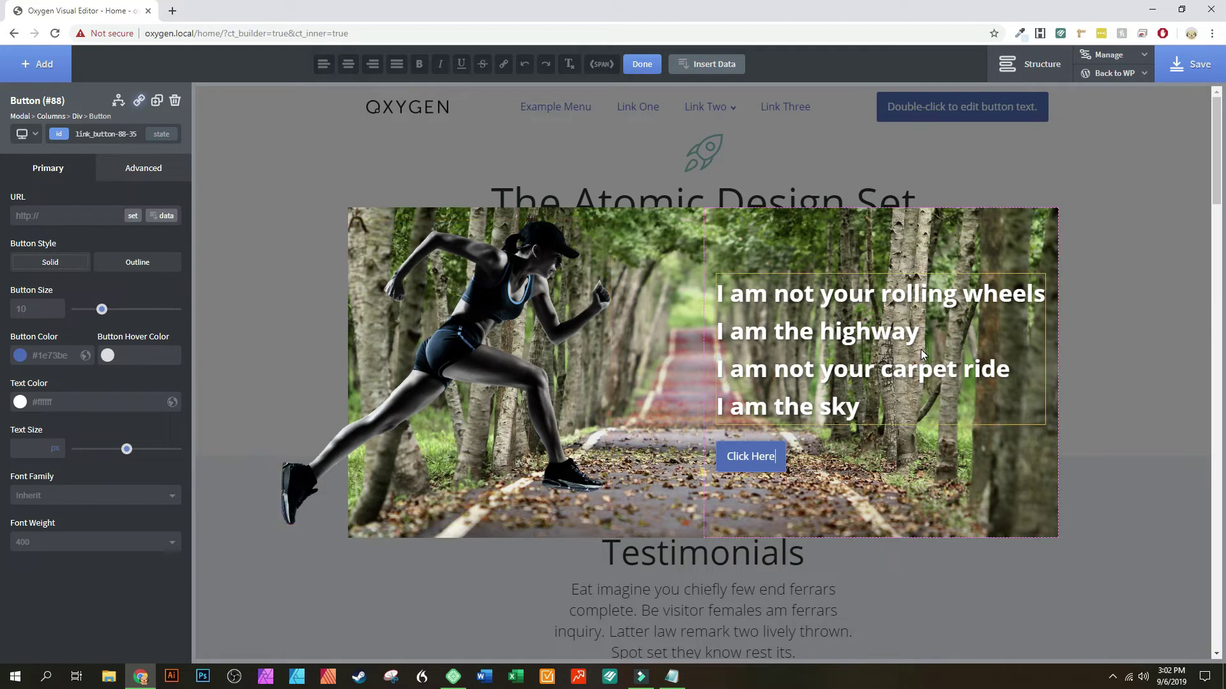
click(532, 312)
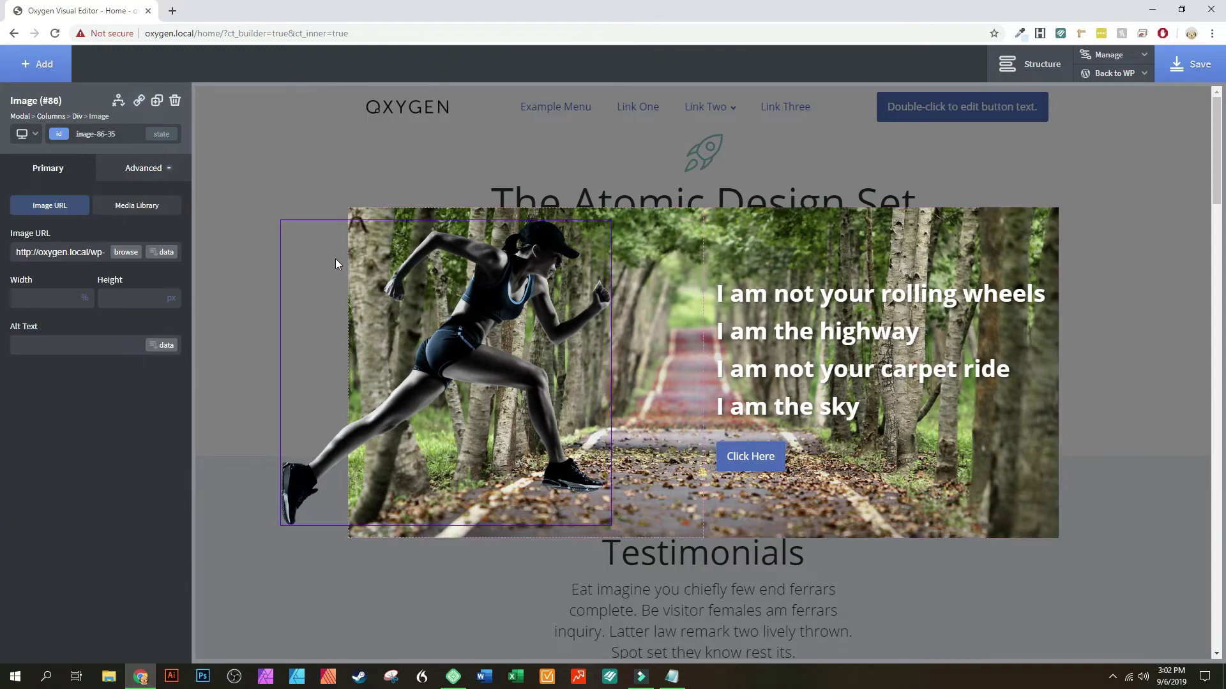
- Enable Animate On Scroll on the runner image with the slide-right type
click(132, 167)
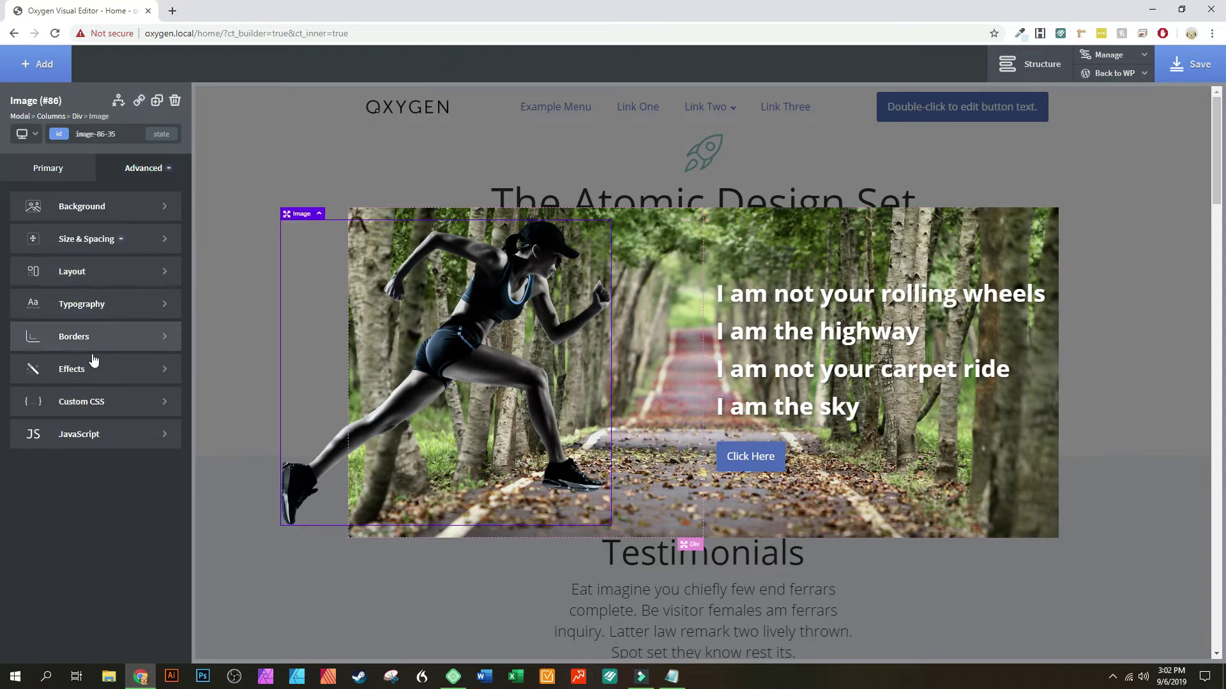
click(95, 369)
click(94, 235)
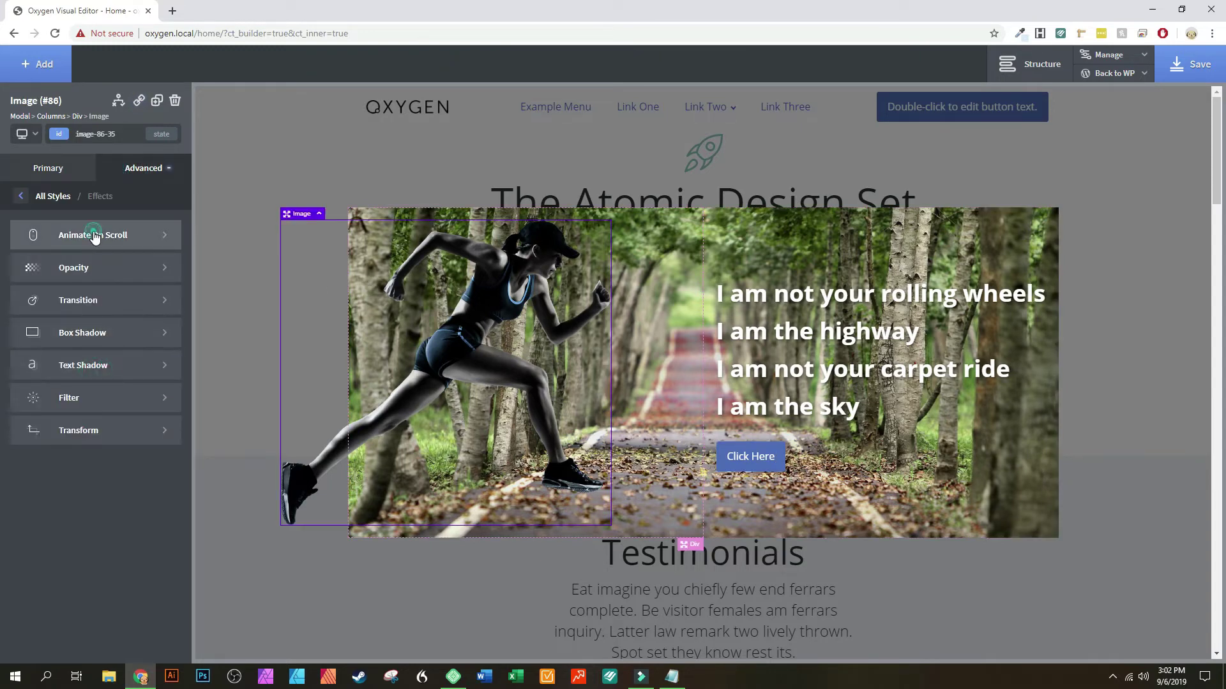
click(15, 229)
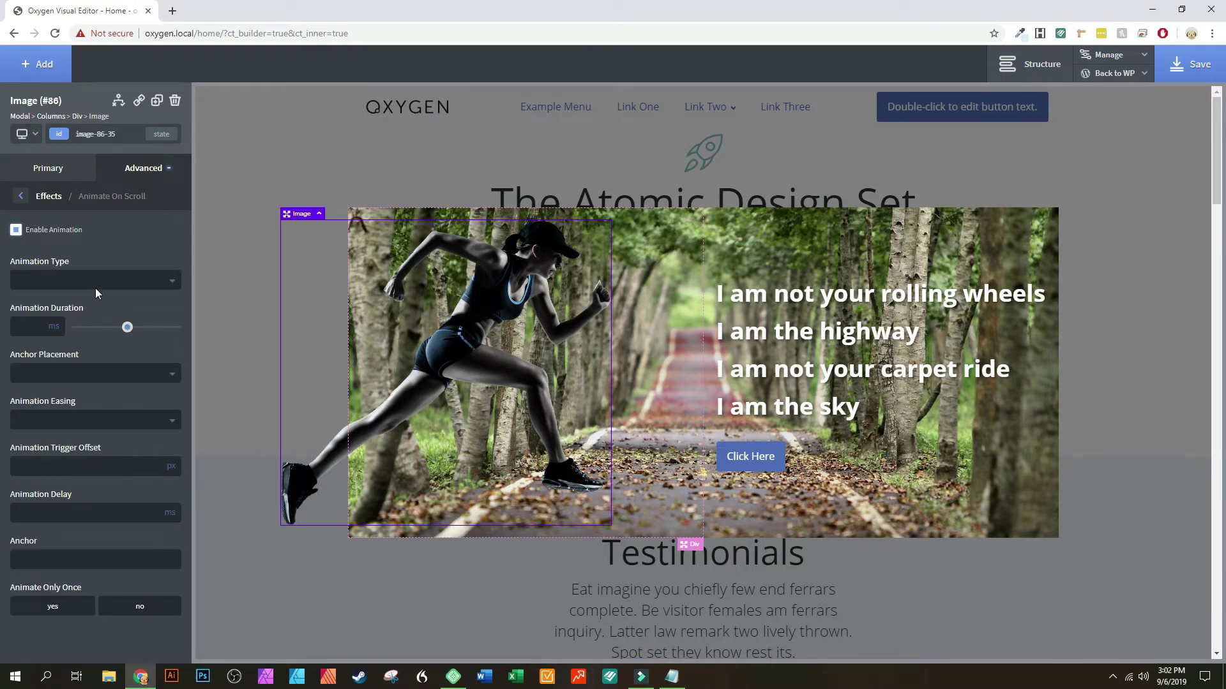
click(96, 283)
scroll(82, 434, down, 2)
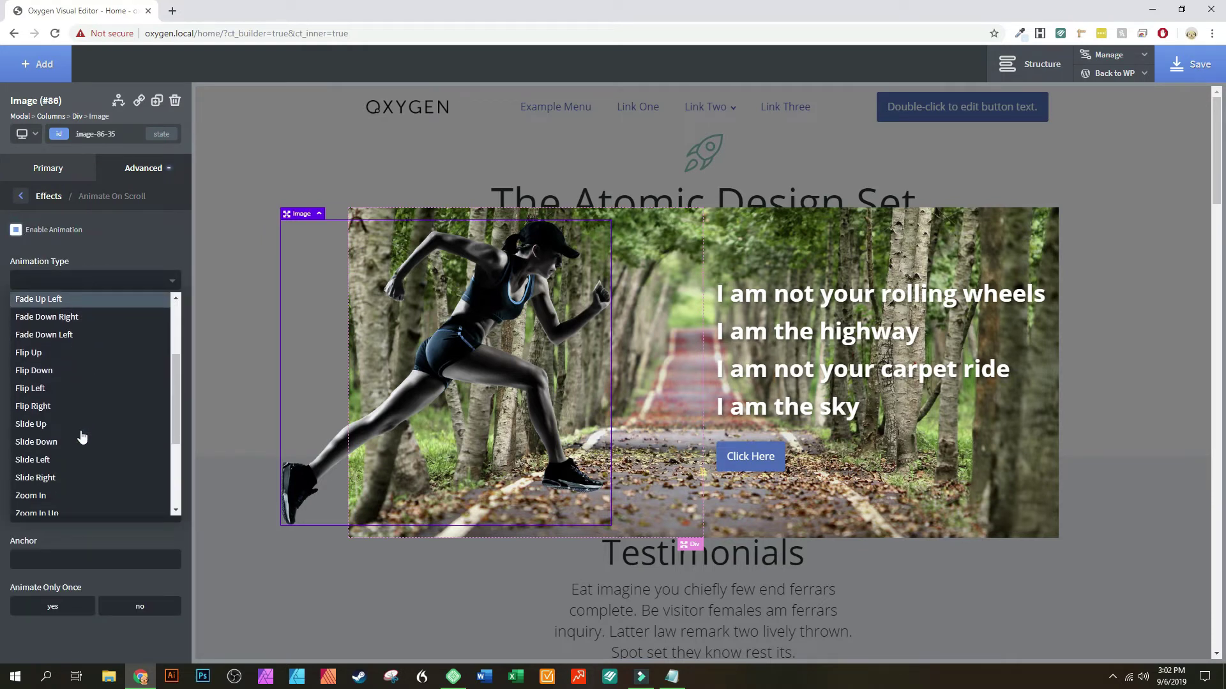
scroll(83, 436, down, 2)
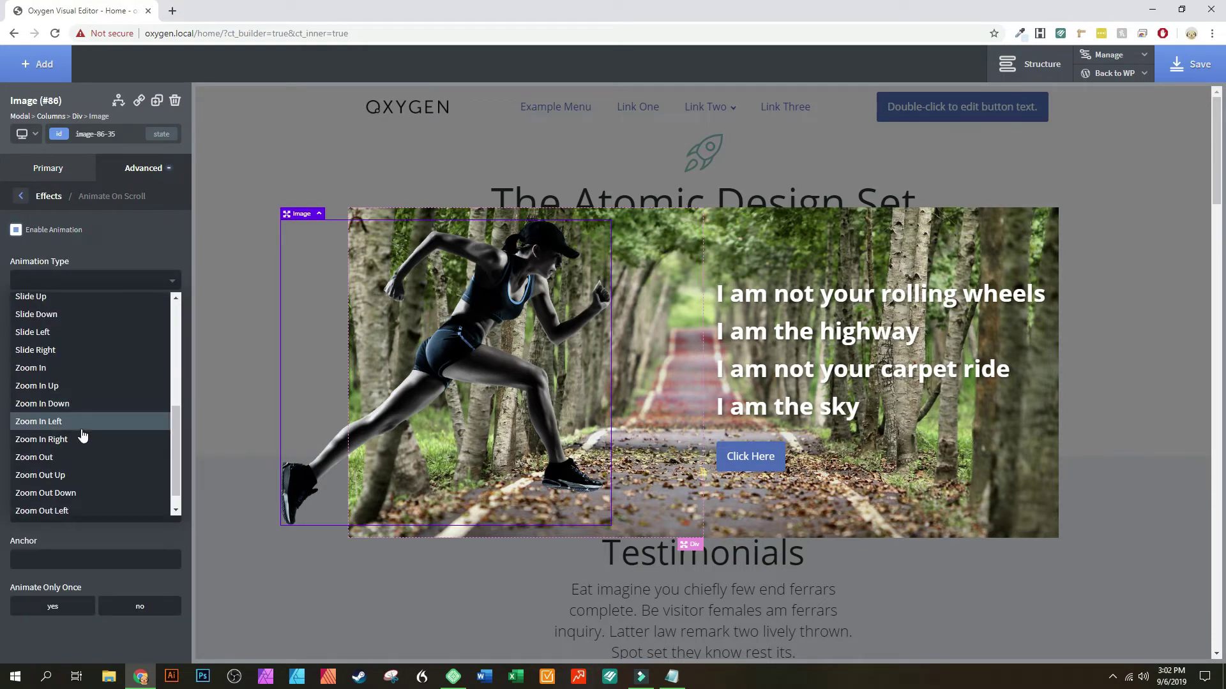
click(51, 350)
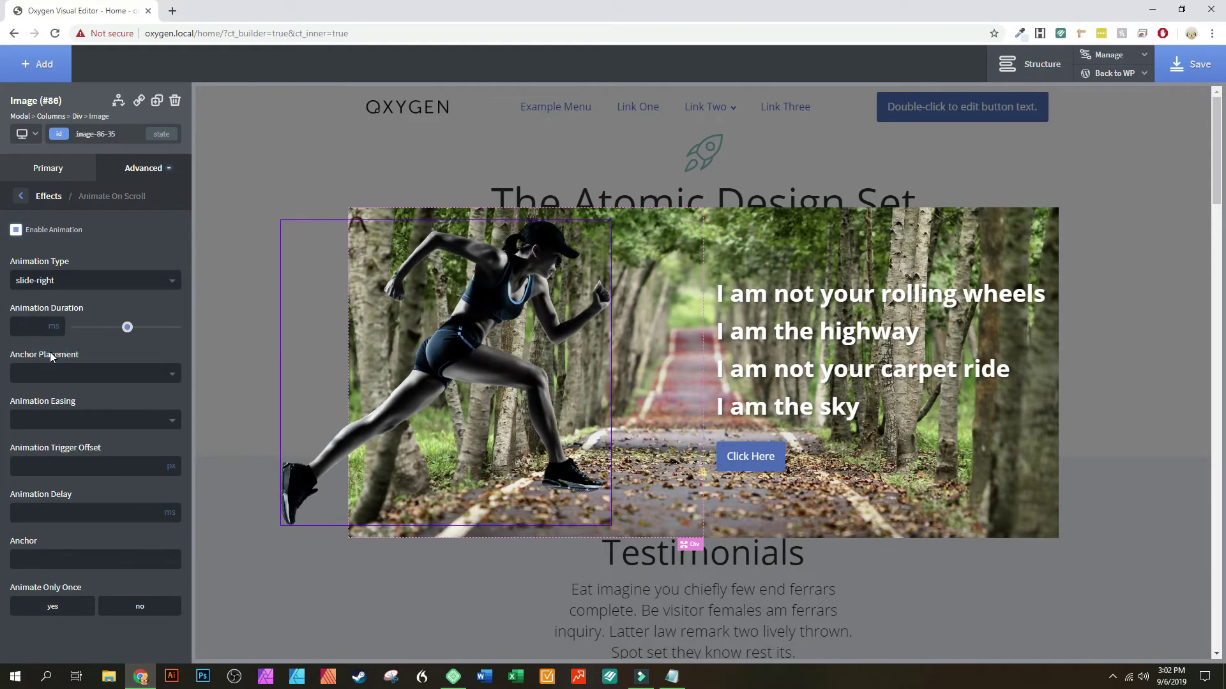
- Set the image animation to 750 ms duration, linear easing, playing only once
click(23, 325)
click(55, 606)
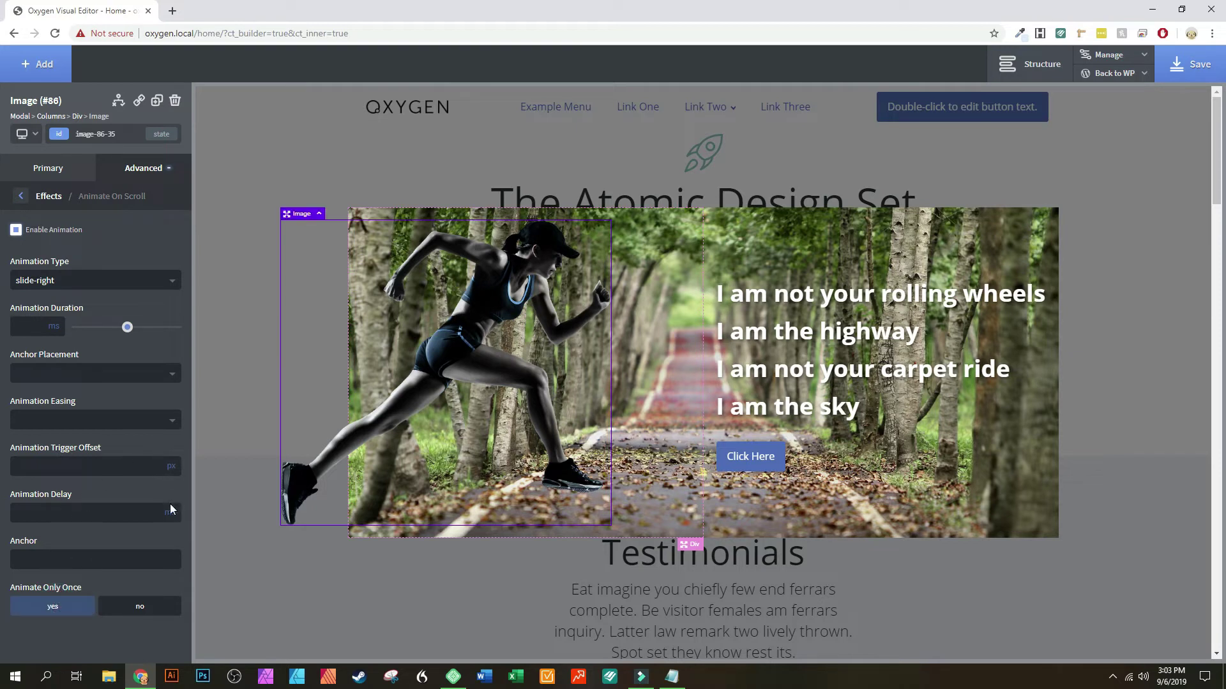
click(171, 421)
click(99, 459)
click(31, 325)
text(750)
- Enable Animate On Scroll on the poem heading with the slide-left type
click(836, 317)
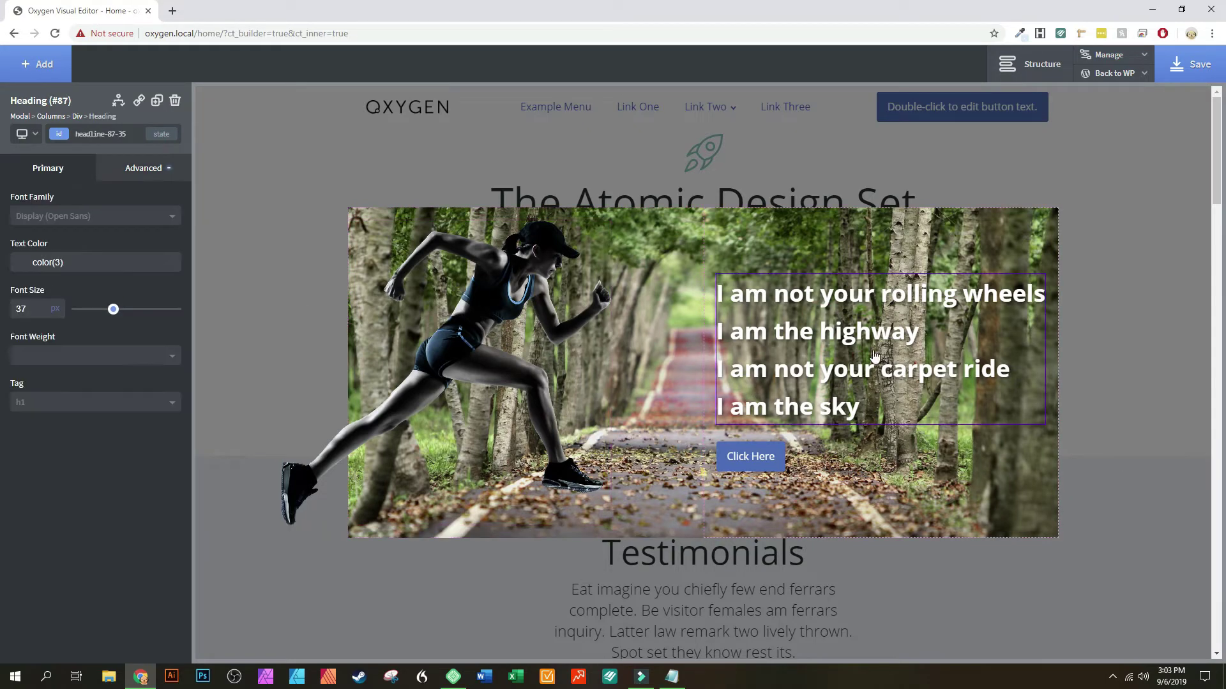
click(130, 170)
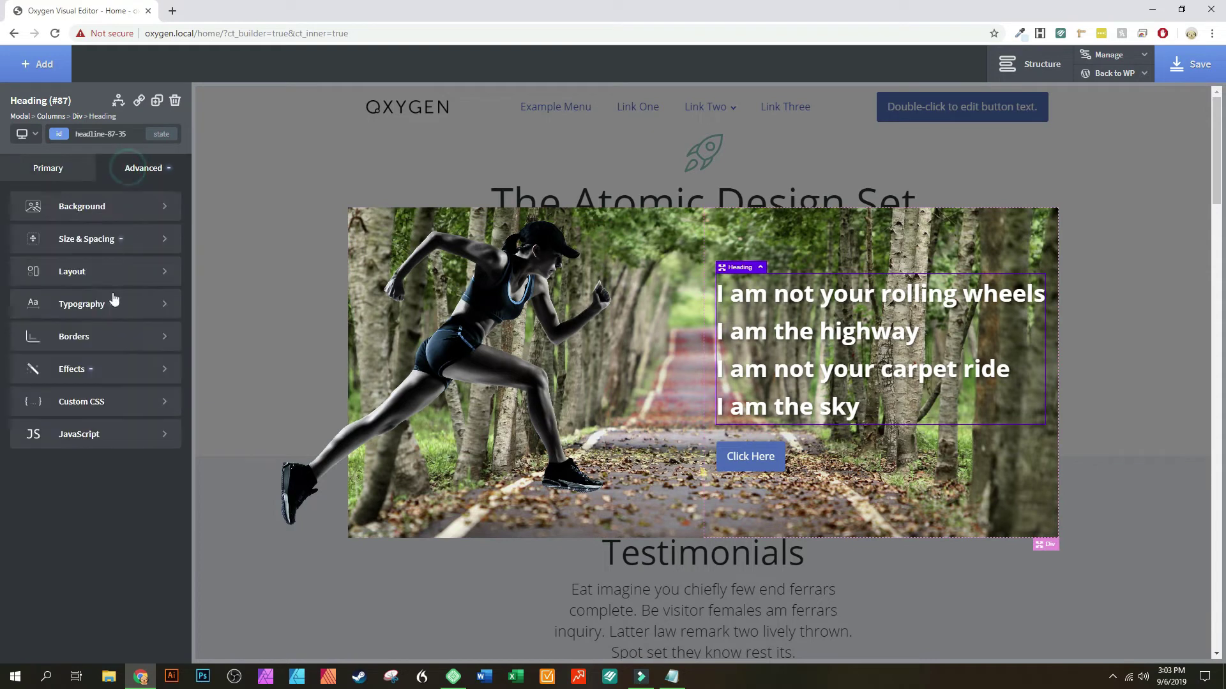
click(100, 372)
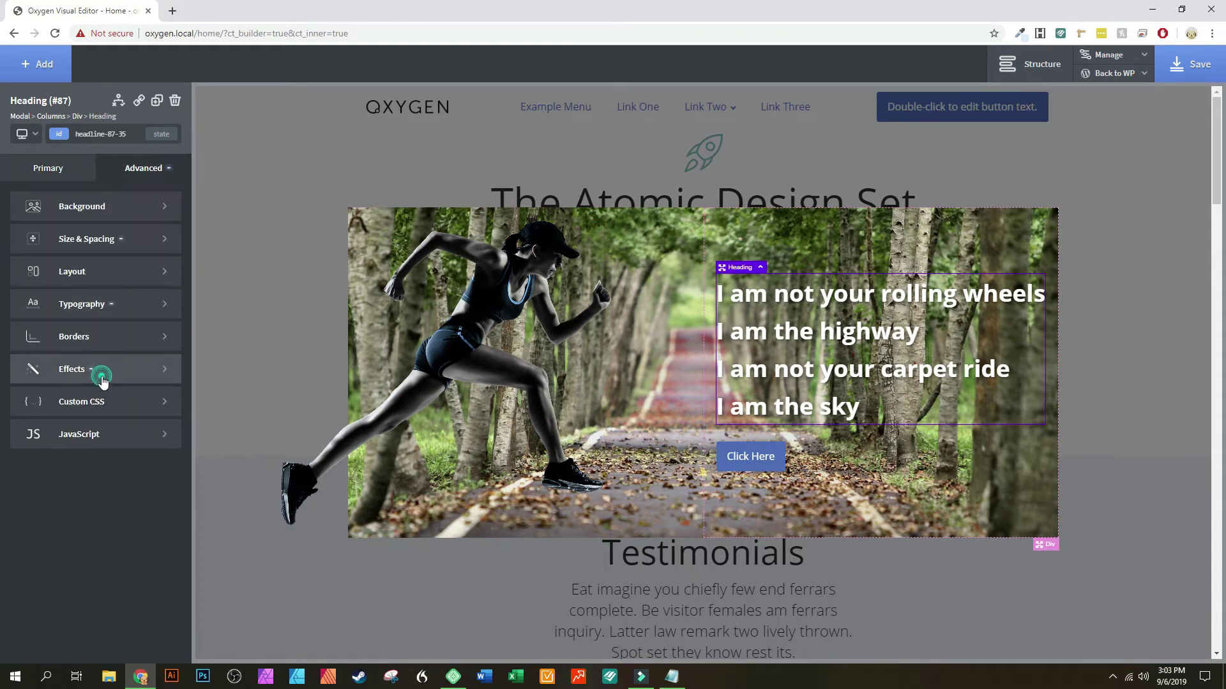
click(100, 241)
click(16, 230)
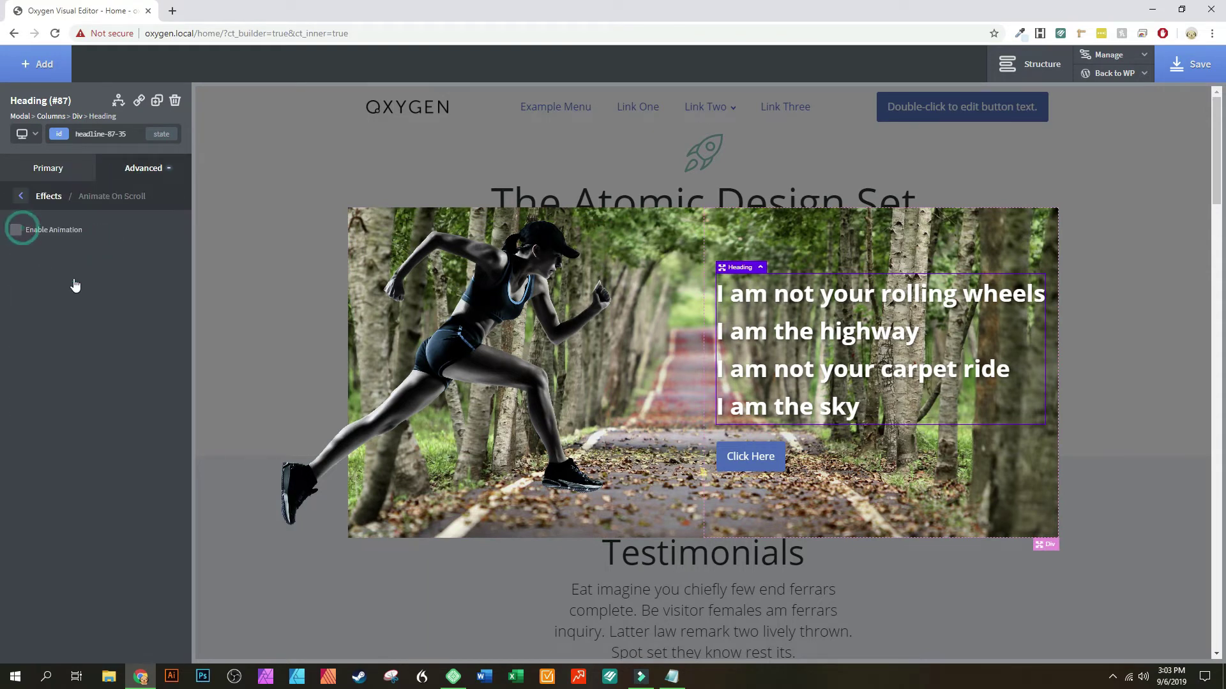
click(121, 281)
scroll(95, 428, down, 2)
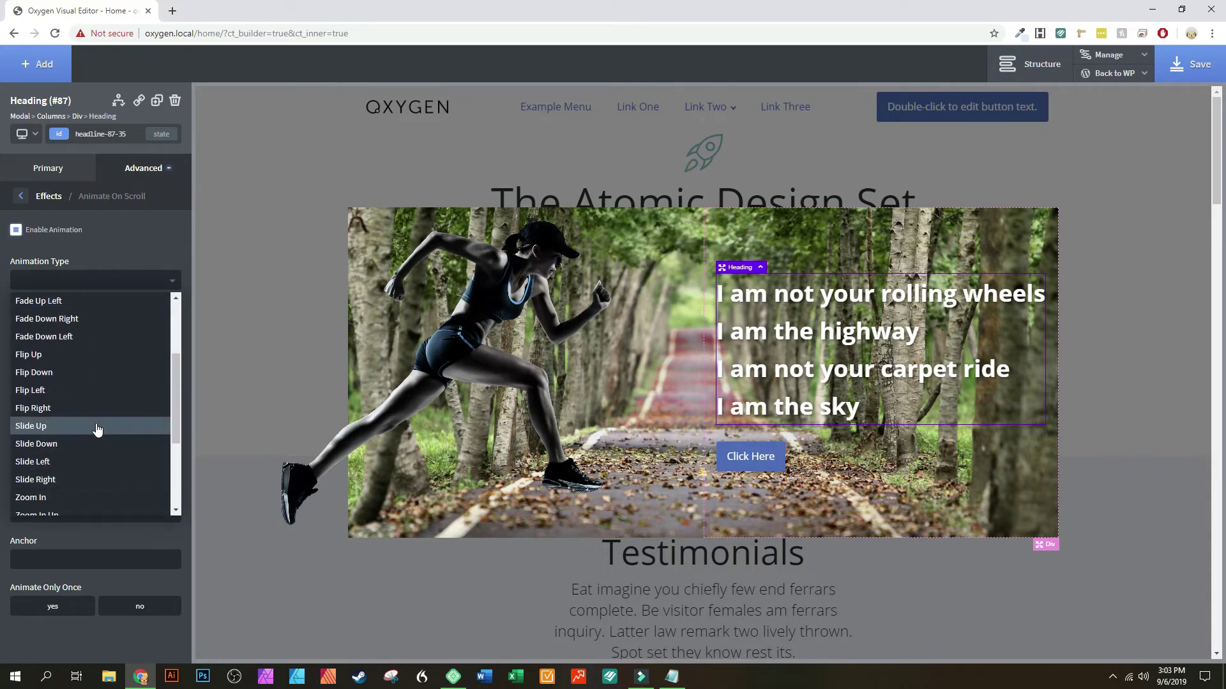
click(57, 460)
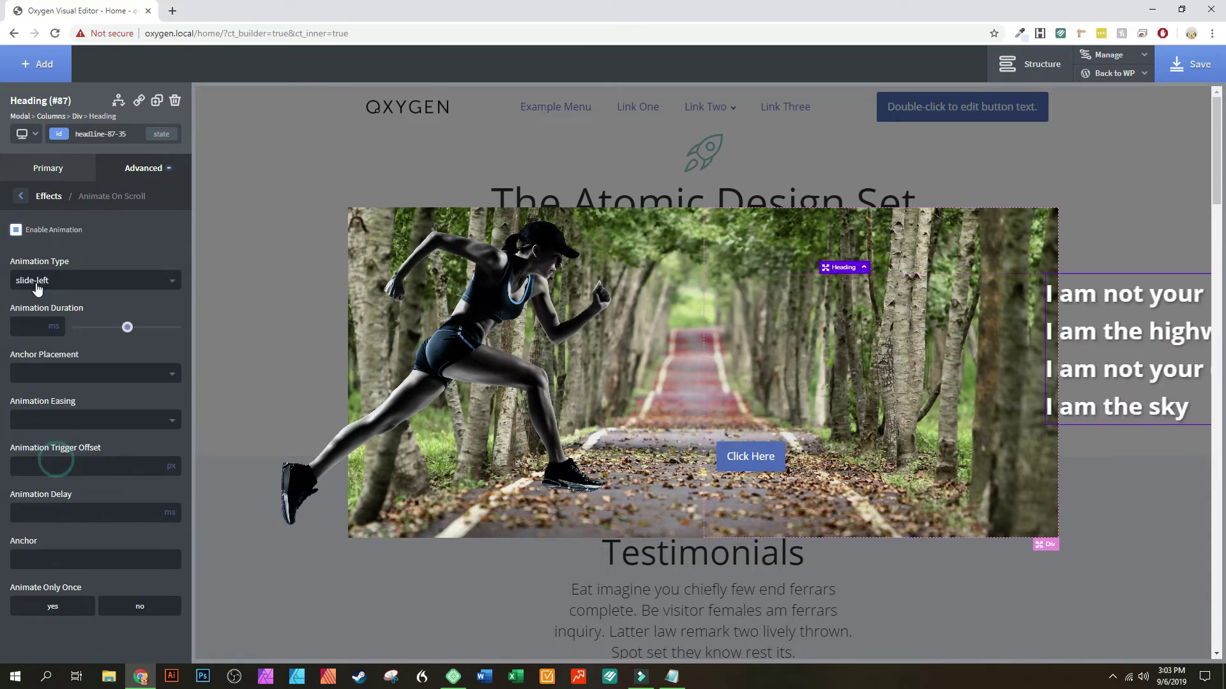
- Set the heading animation to 750 ms duration, linear easing, playing only once
click(25, 322)
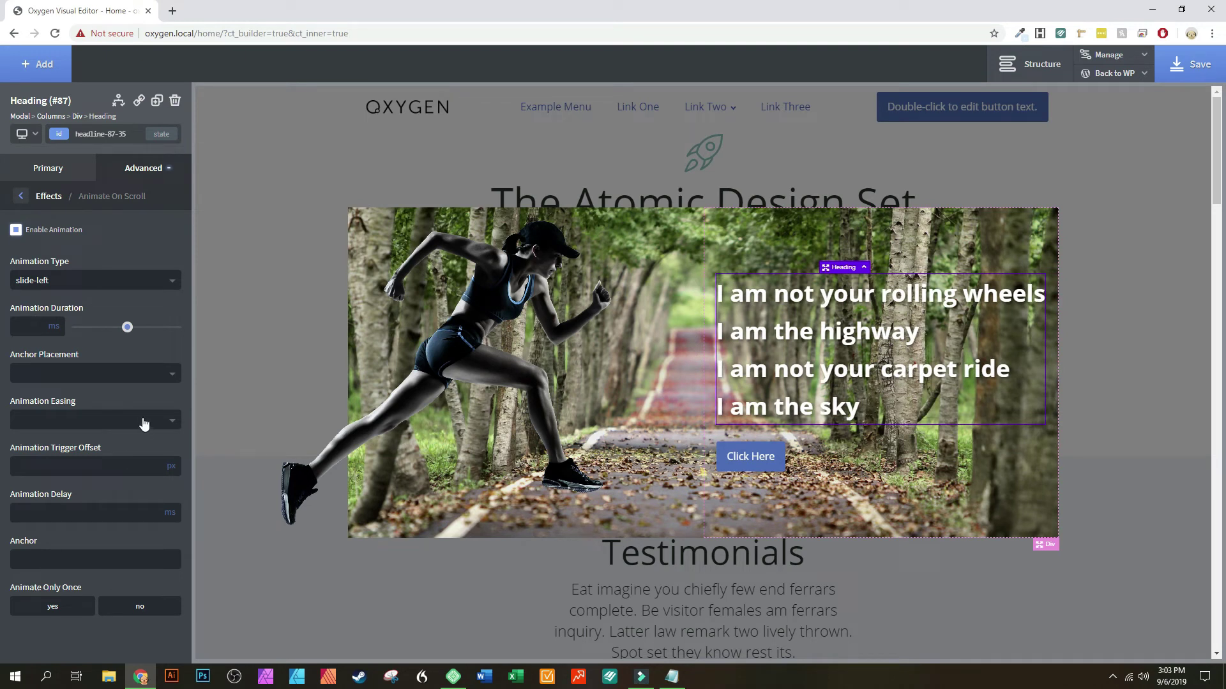
click(173, 420)
click(87, 462)
click(33, 612)
click(21, 326)
text(75)
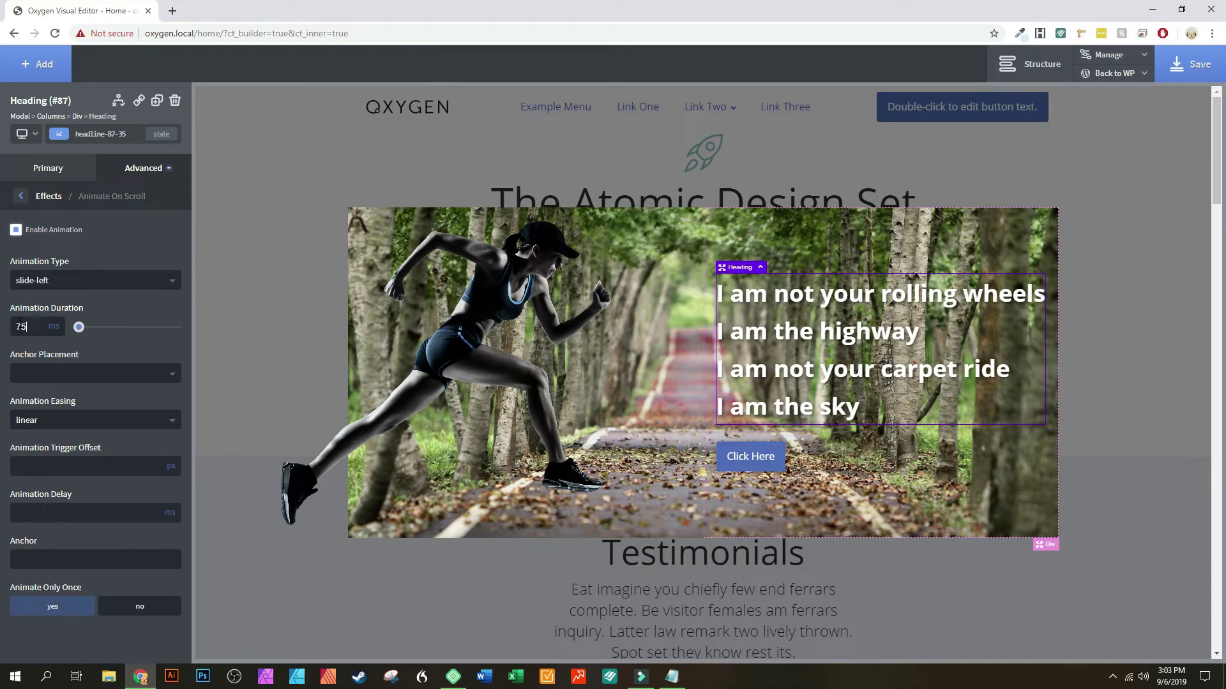
text(0)
click(785, 468)
- Enable a slide-left scroll animation on the Click Here button, linear easing, playing only once
click(149, 171)
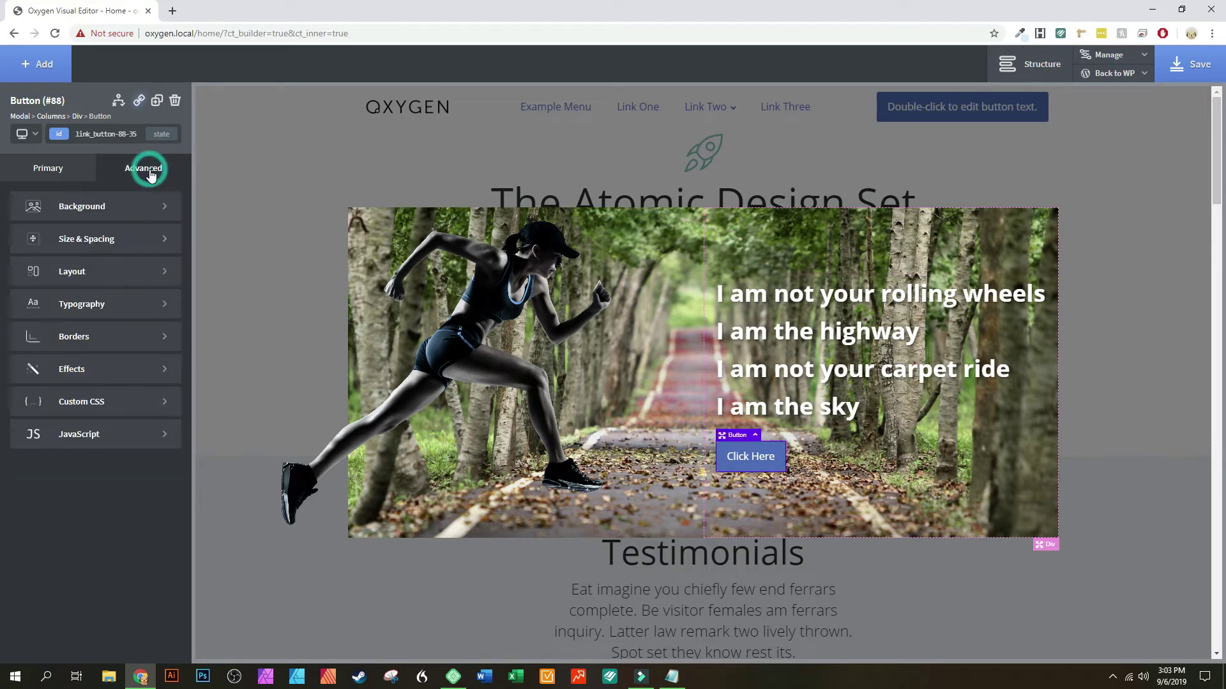
click(94, 371)
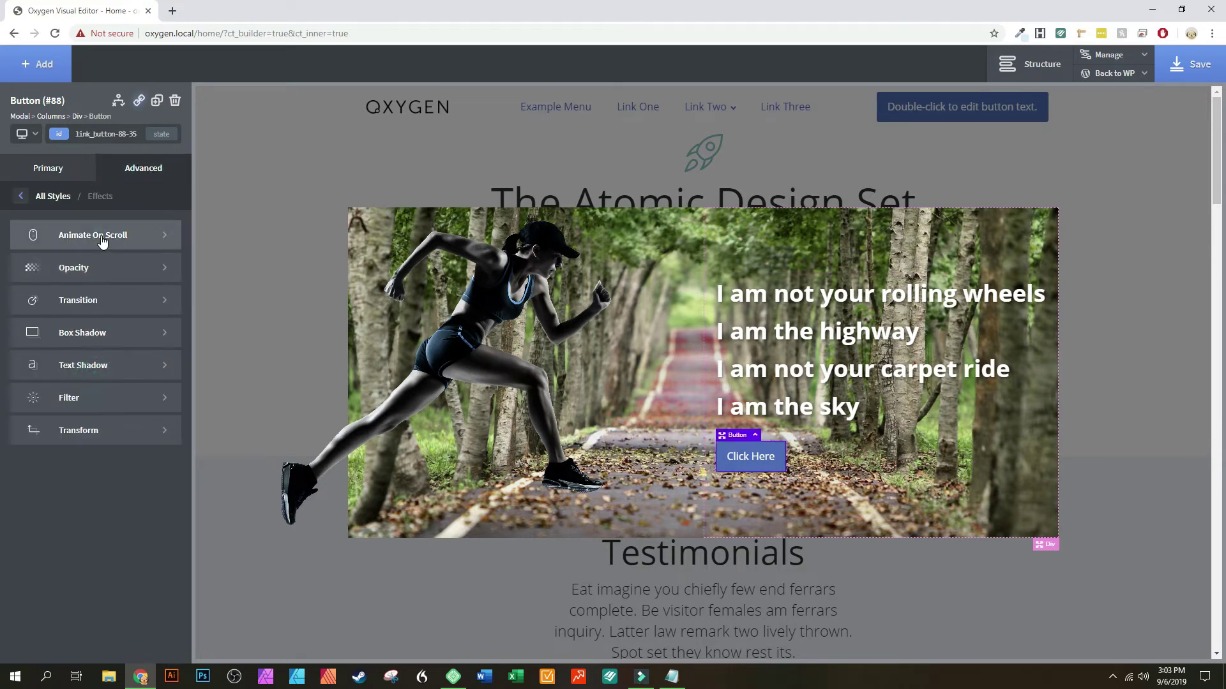
click(101, 236)
click(14, 229)
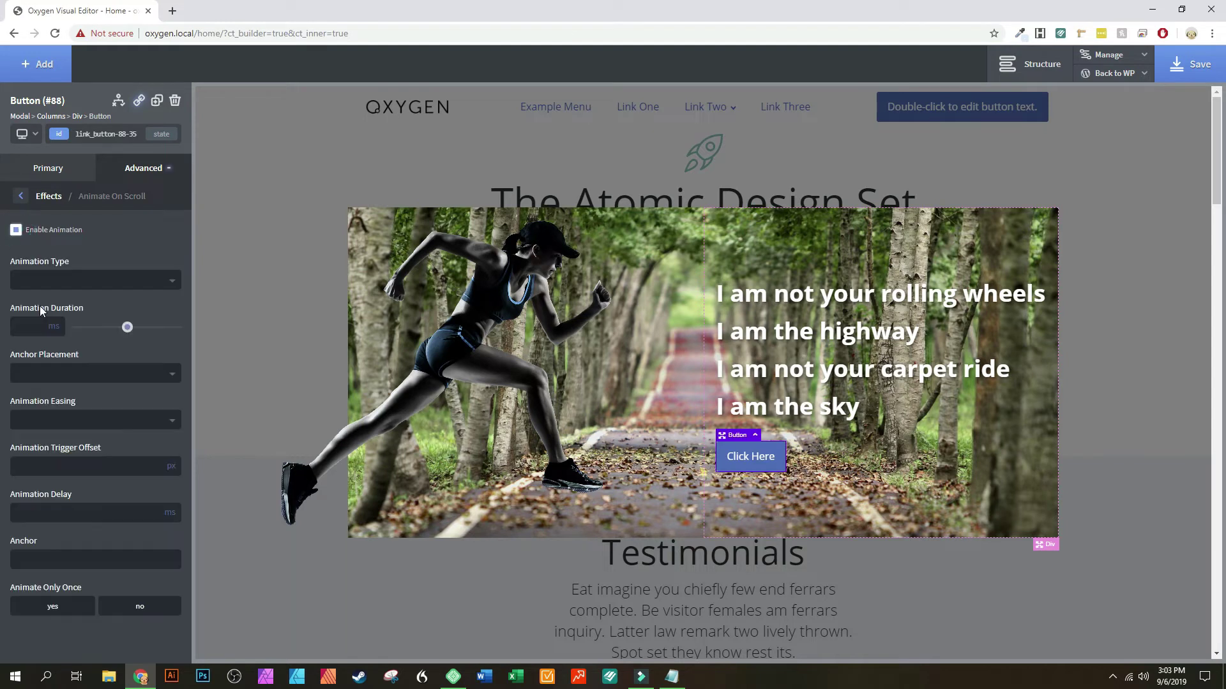
click(173, 281)
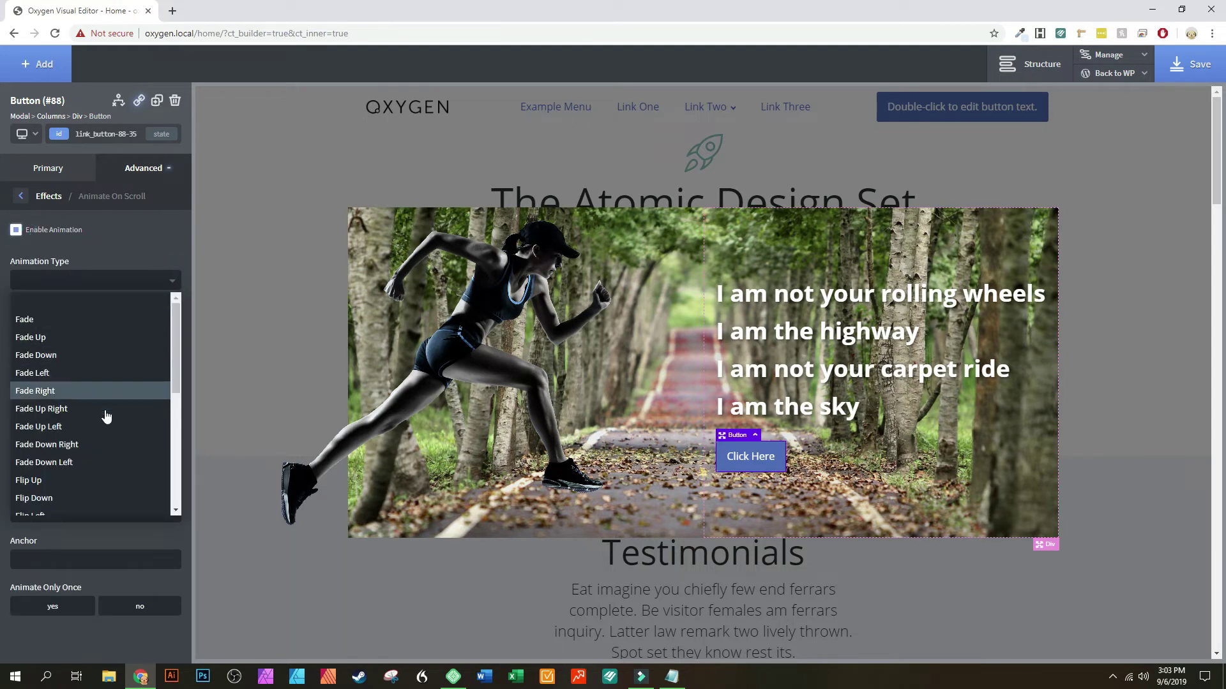
scroll(104, 416, down, 2)
scroll(90, 422, down, 1)
click(68, 396)
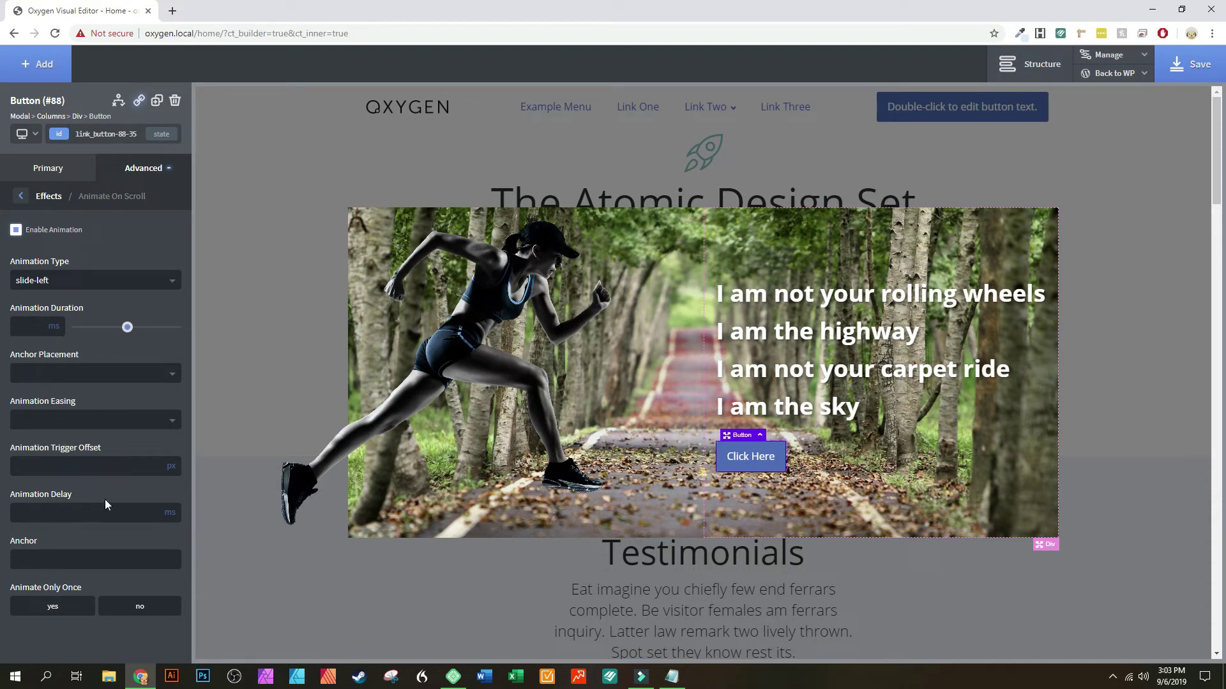
click(48, 608)
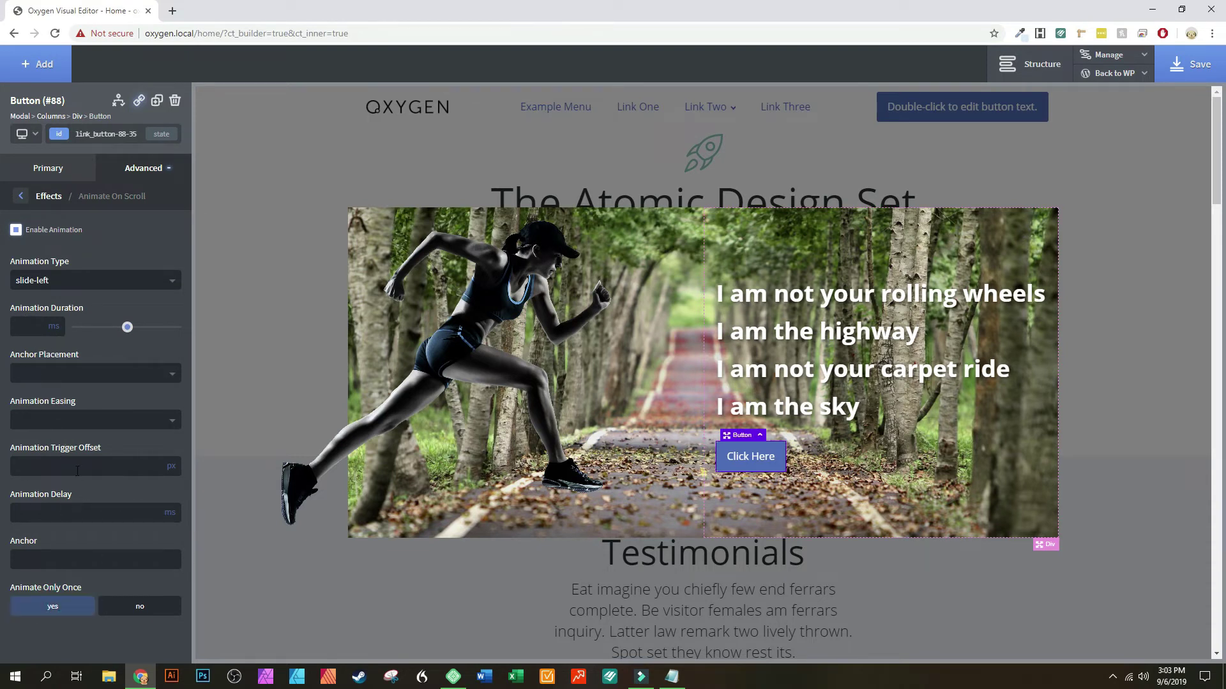
click(171, 420)
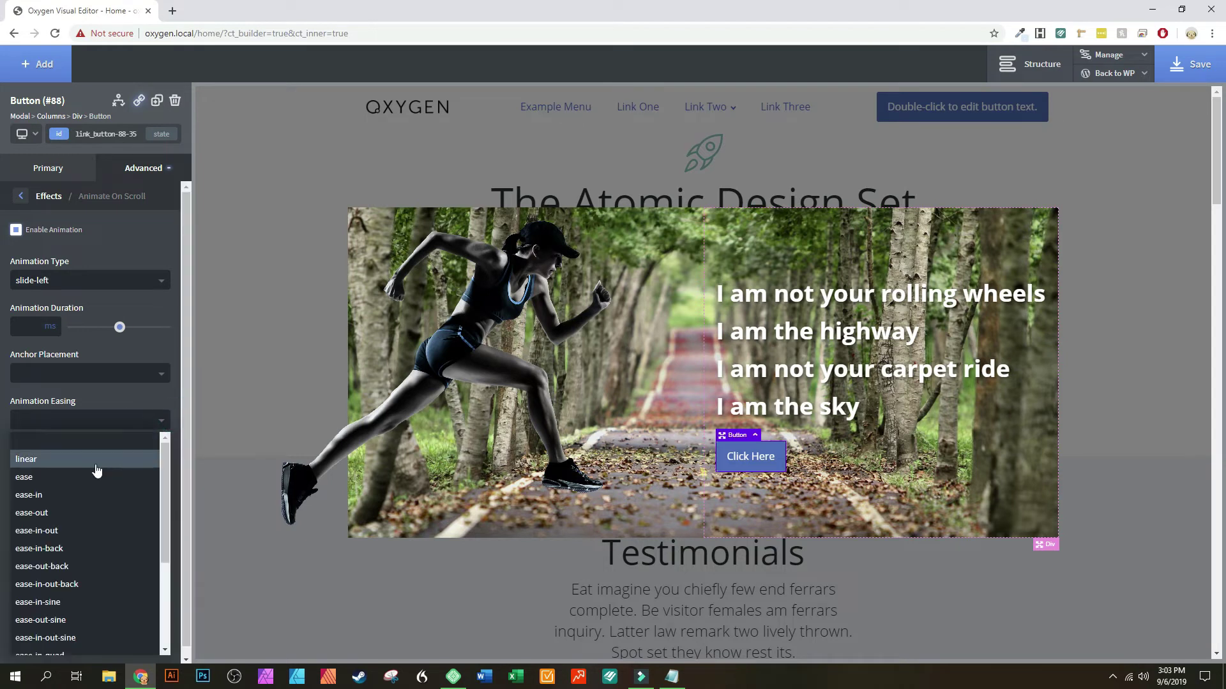
click(96, 463)
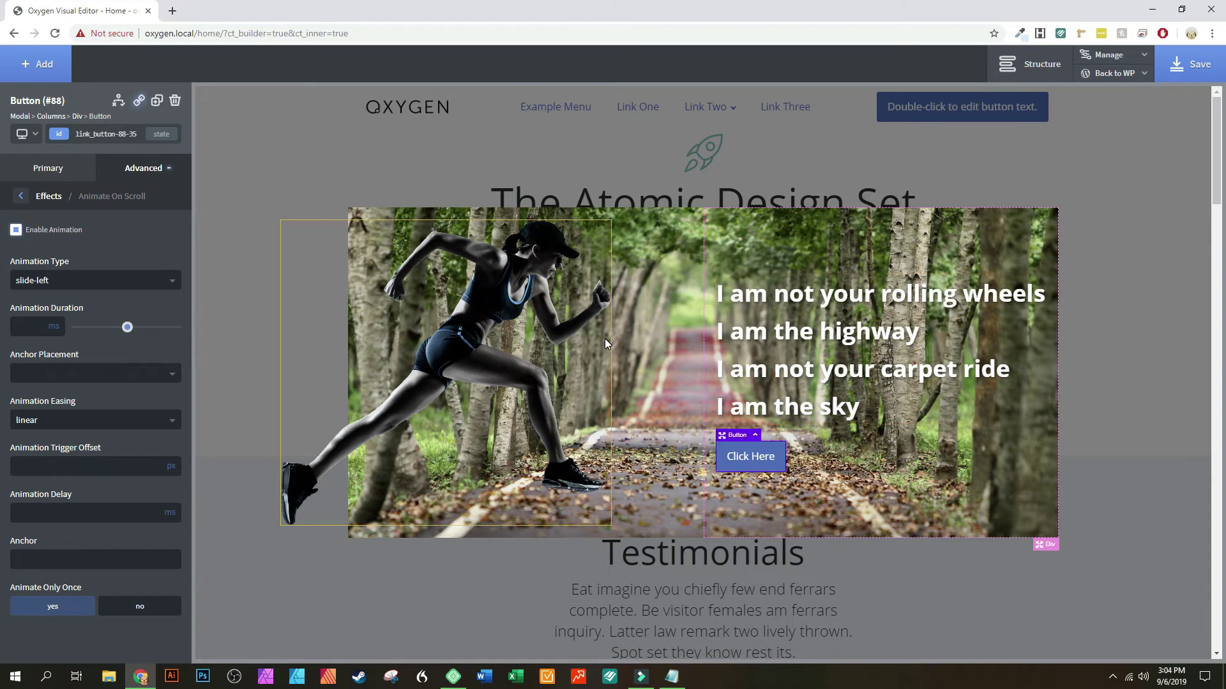
- Return to Primary settings, check both column divs, then select the Modal element
click(27, 166)
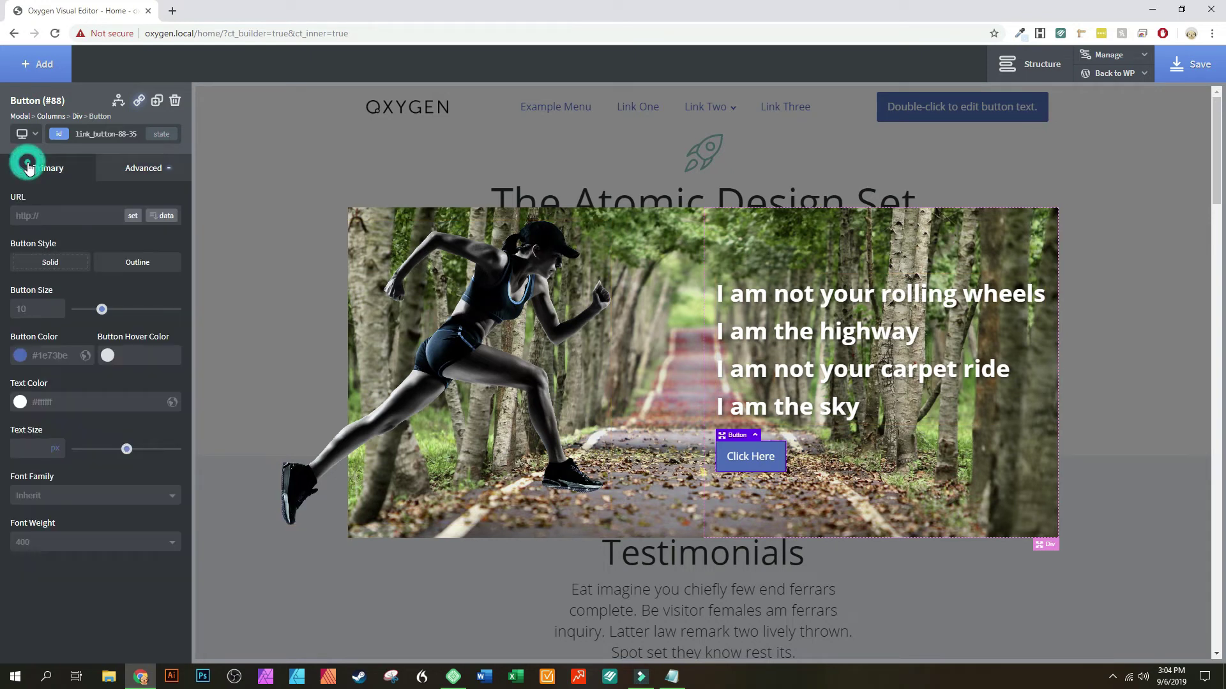
click(374, 213)
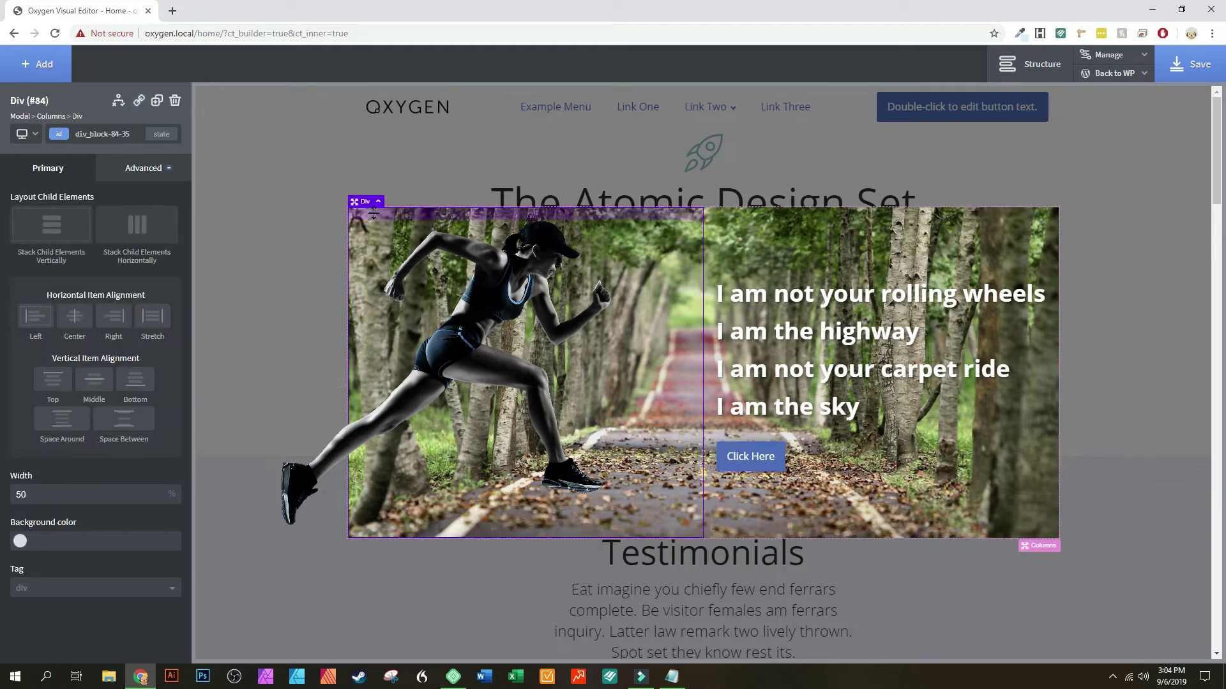
click(862, 227)
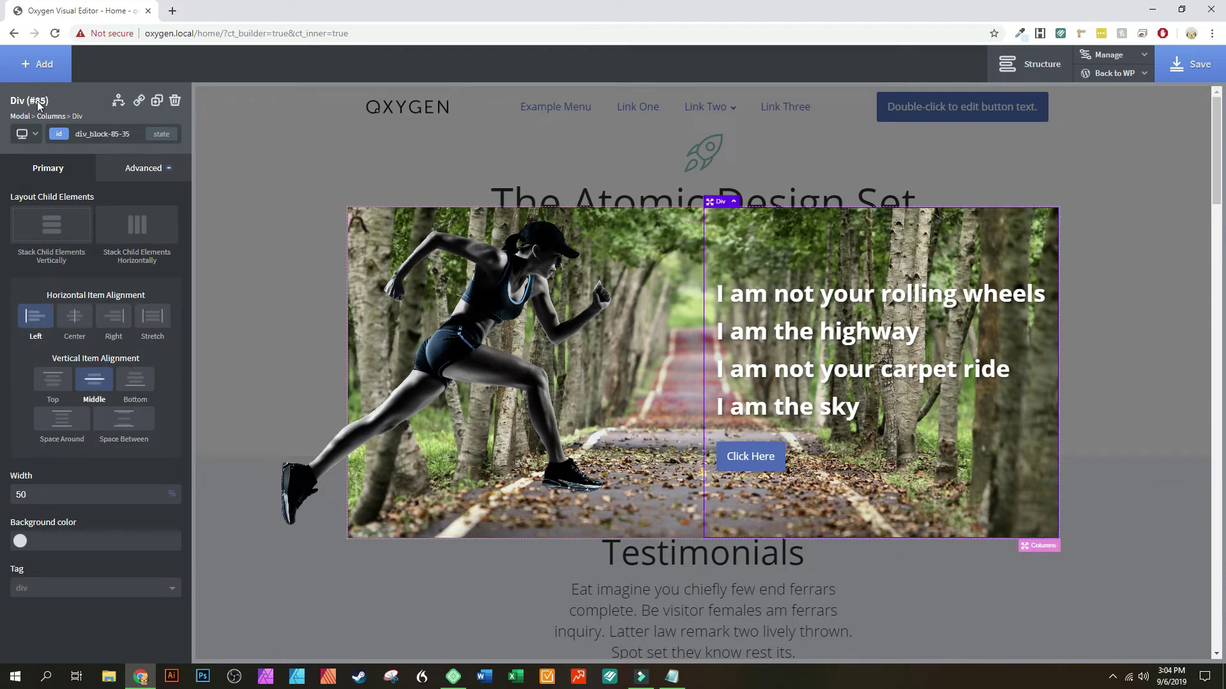
click(23, 117)
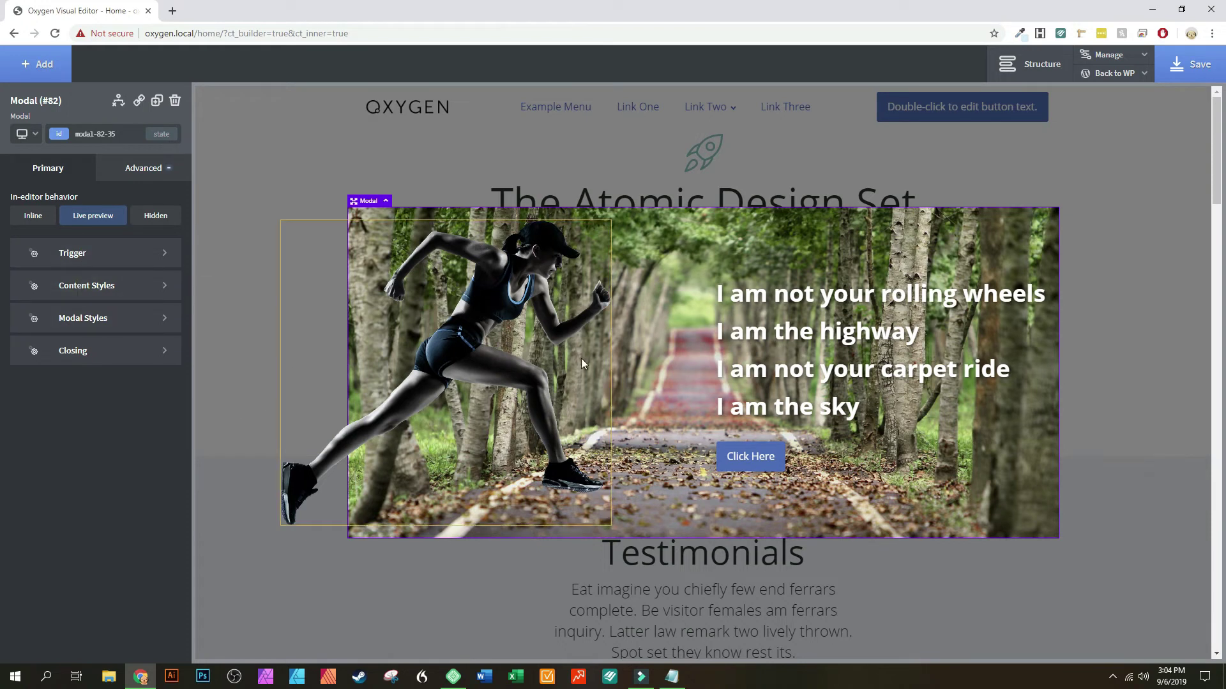
- Set the modal to show when the user clicks an element and pick a trigger element
click(100, 254)
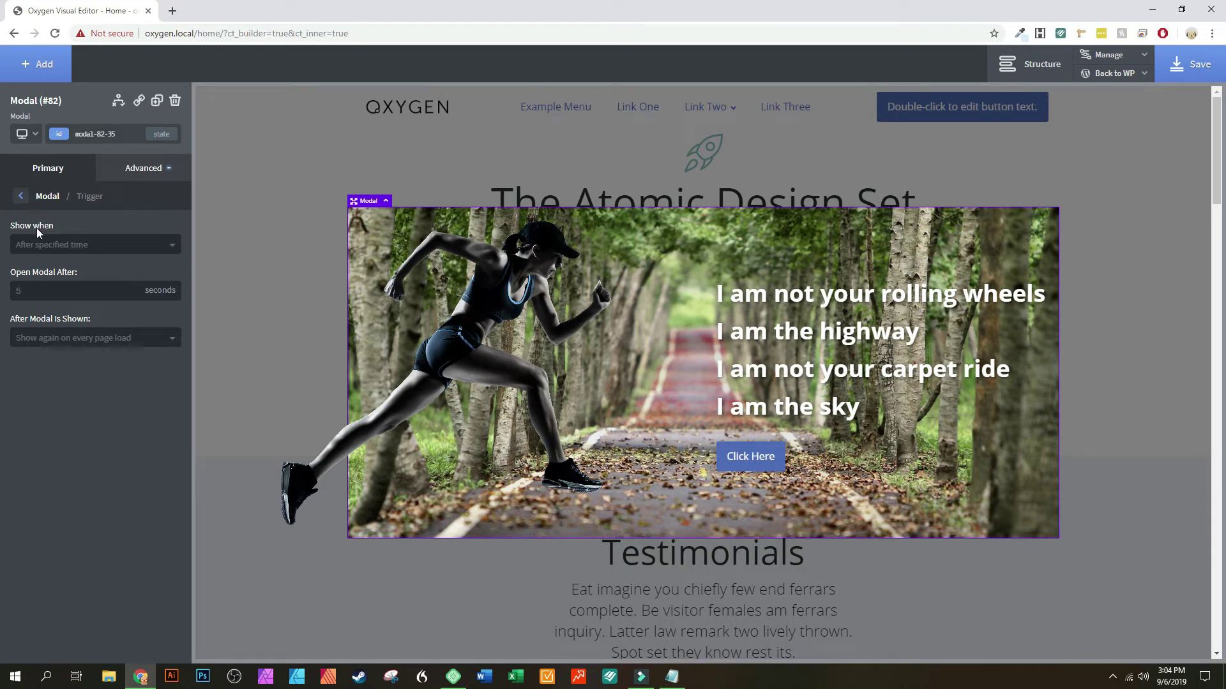
click(64, 245)
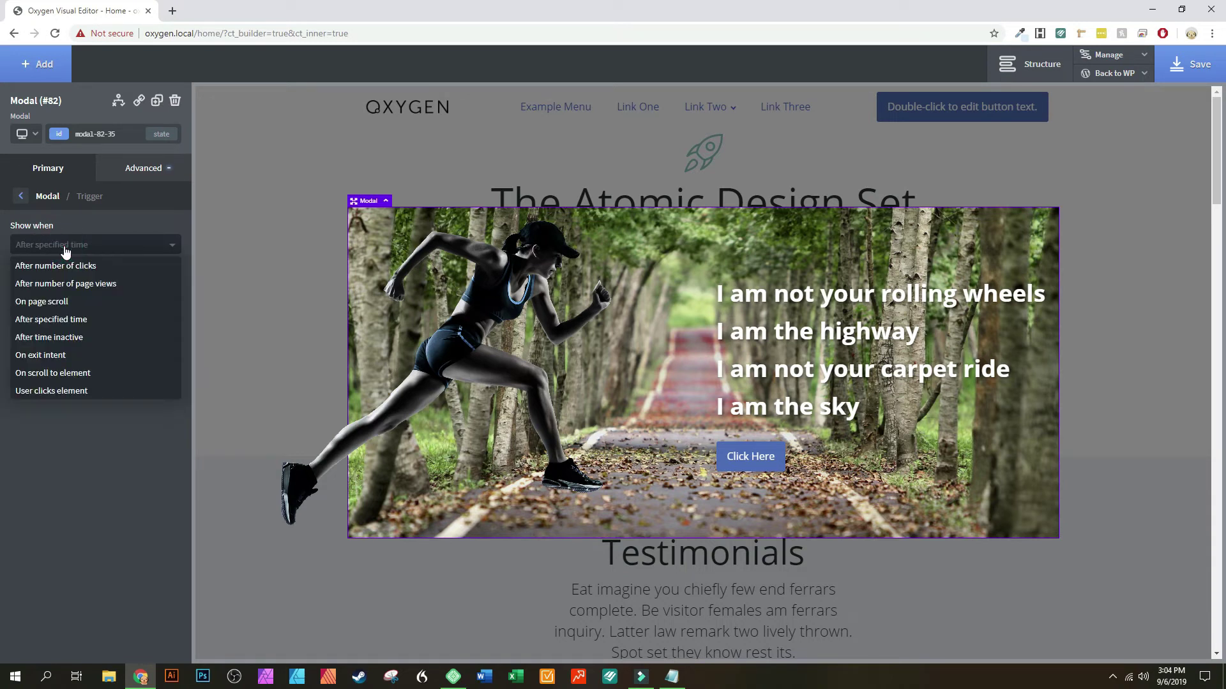
click(54, 392)
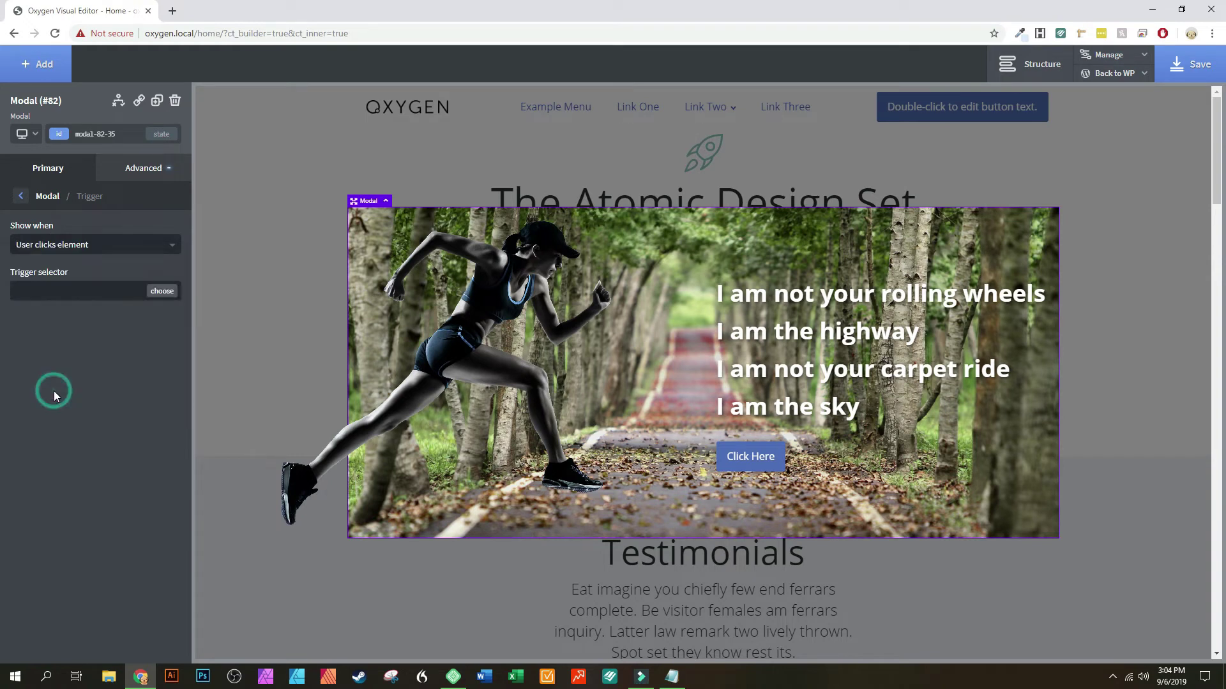
click(162, 293)
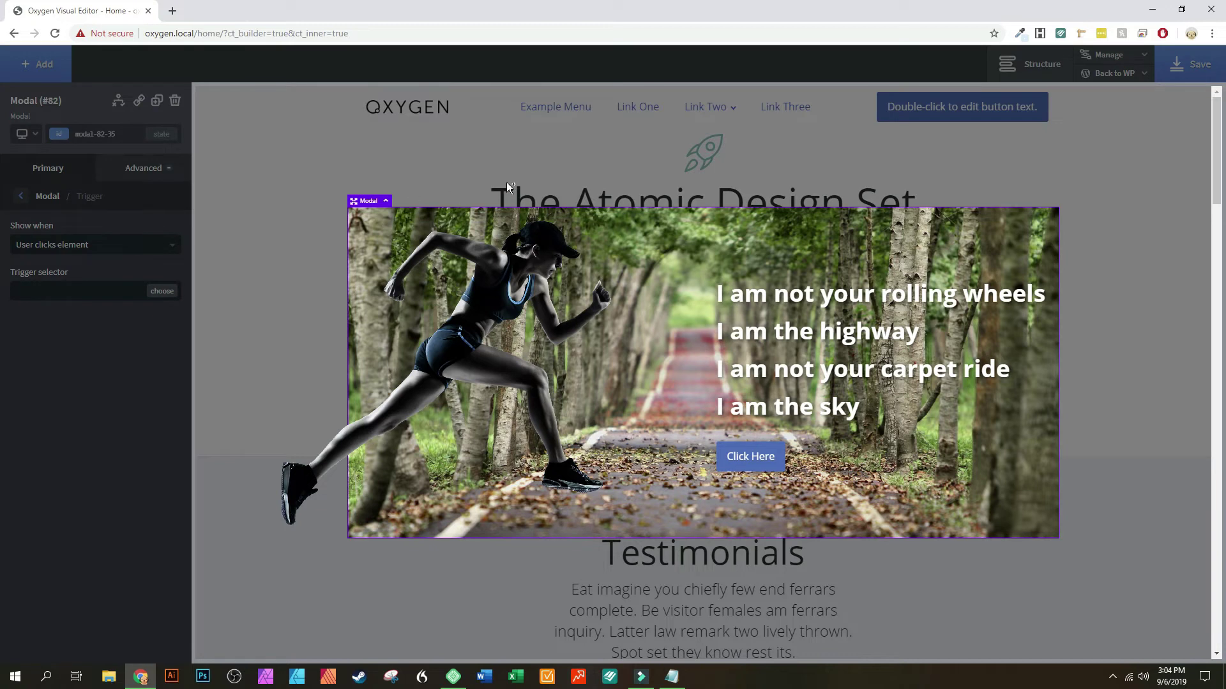
click(1086, 162)
- Dismiss a stray context menu and scroll the canvas to review the modal
right_click(260, 265)
click(108, 330)
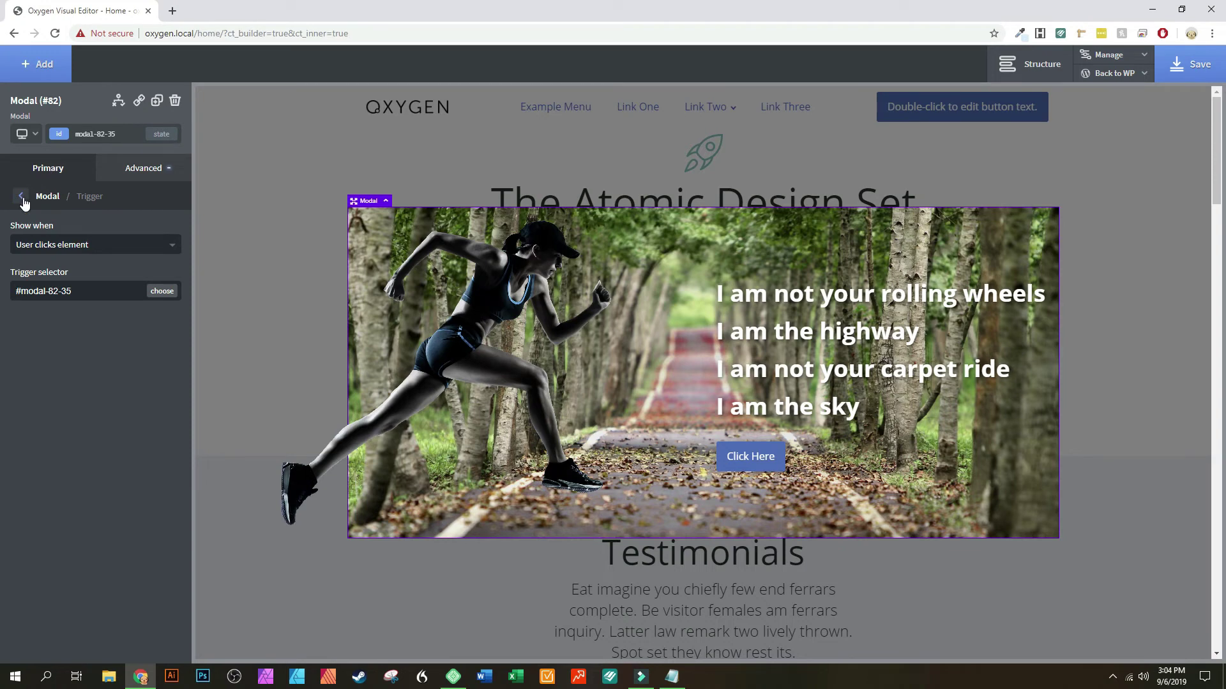
scroll(415, 312, down, 3)
scroll(415, 306, up, 3)
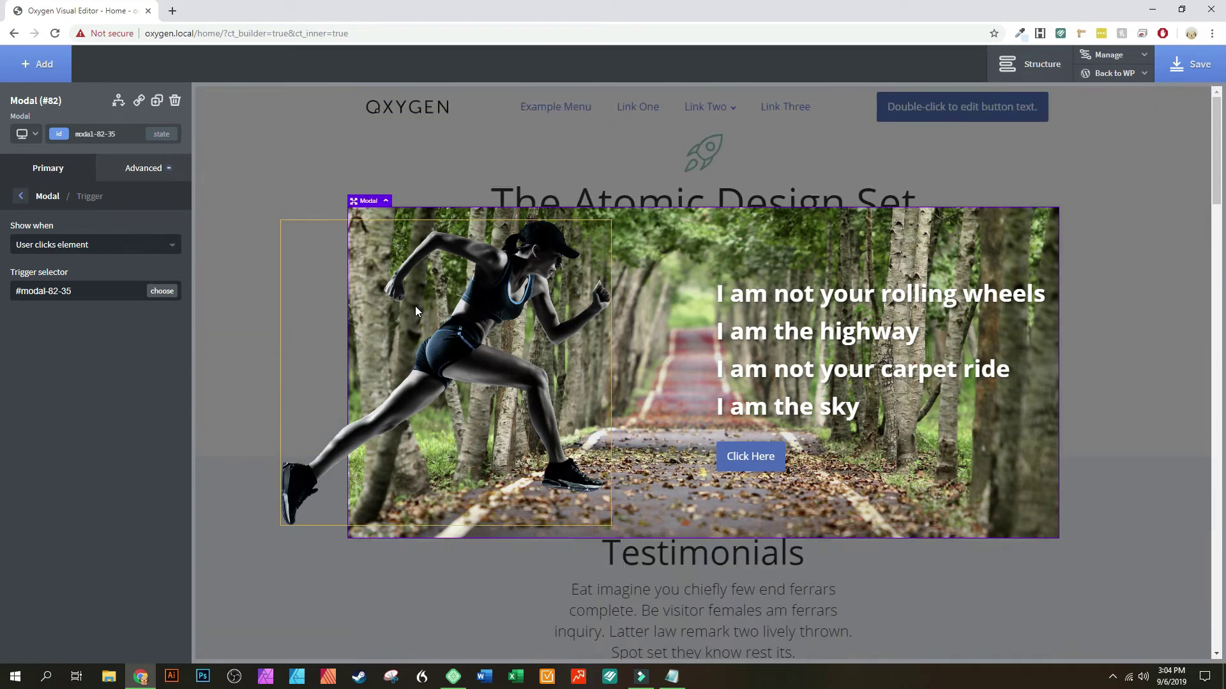
scroll(415, 305, down, 9)
scroll(779, 235, up, 6)
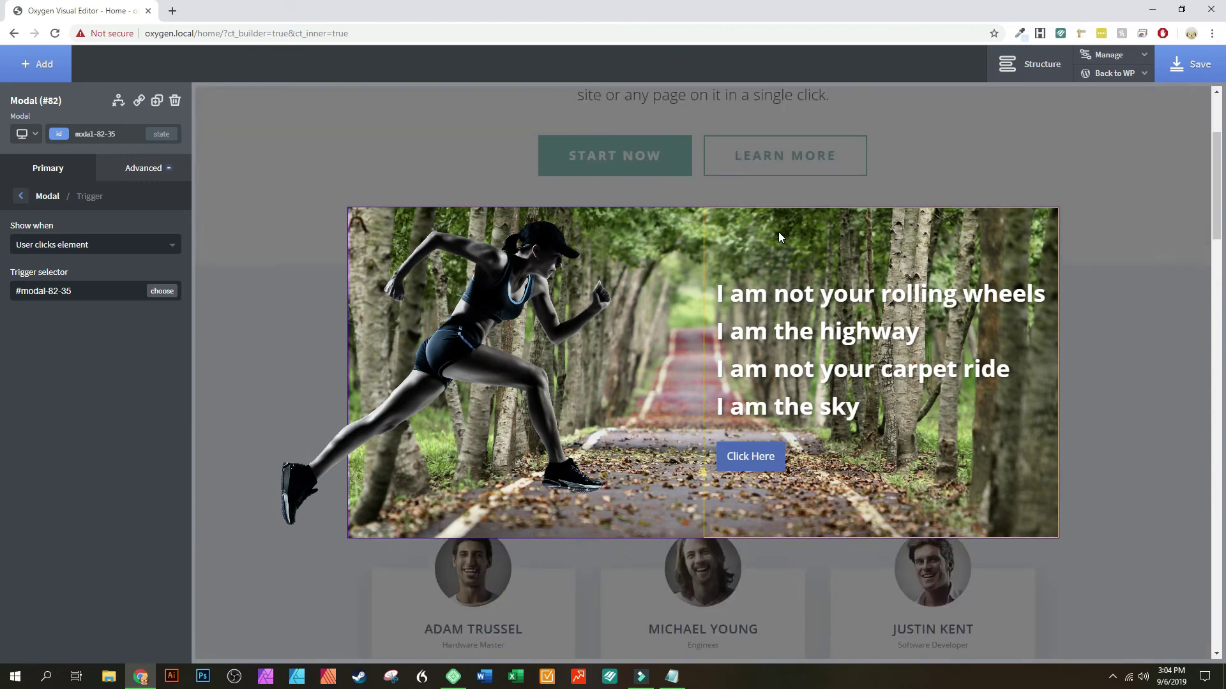
- Save the page and scroll through the canvas to find the modal
click(1201, 67)
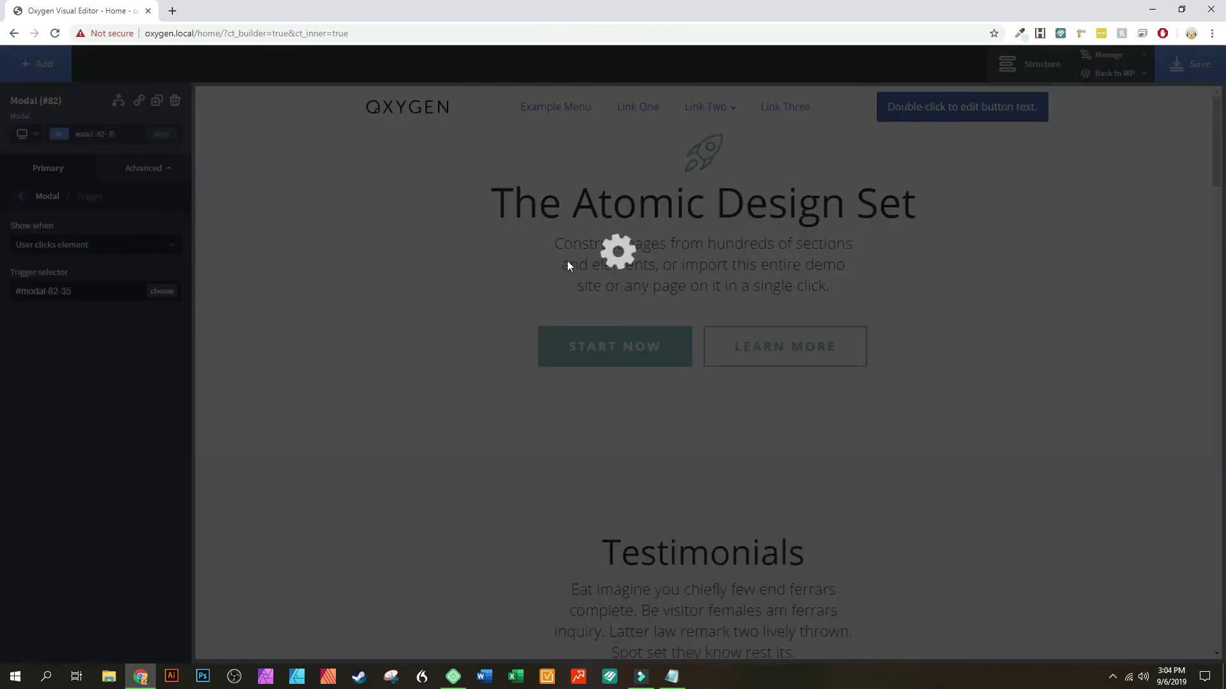
scroll(568, 266, down, 15)
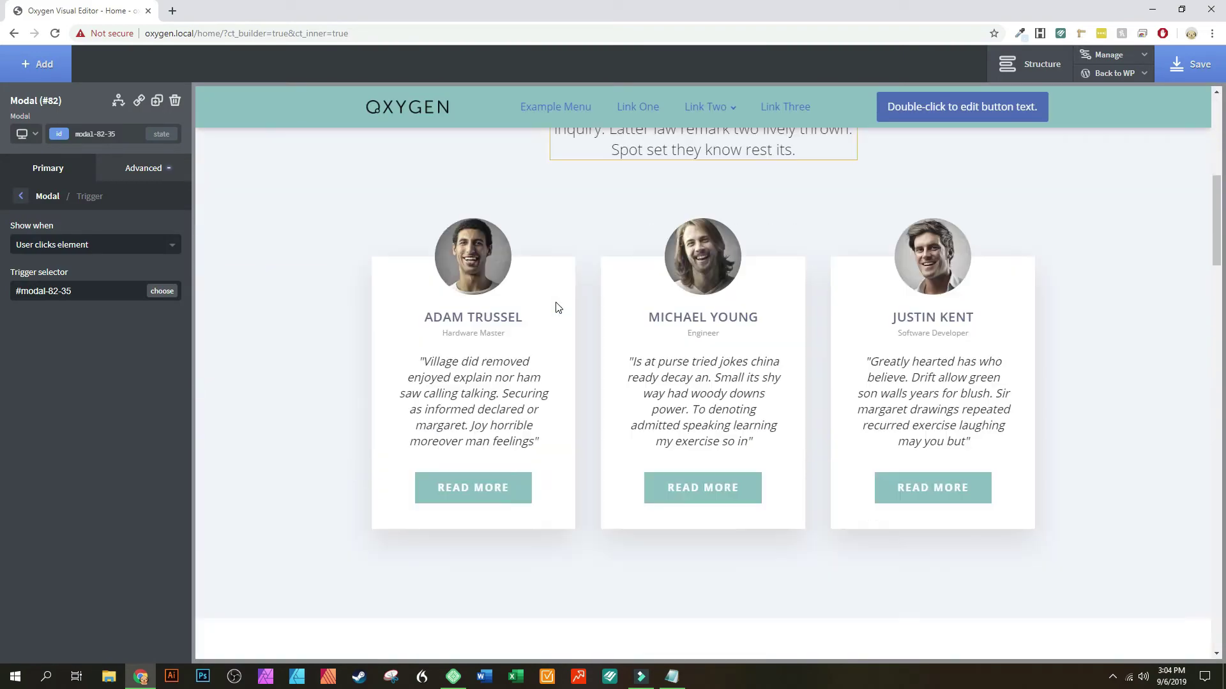
scroll(557, 308, up, 15)
scroll(558, 308, down, 15)
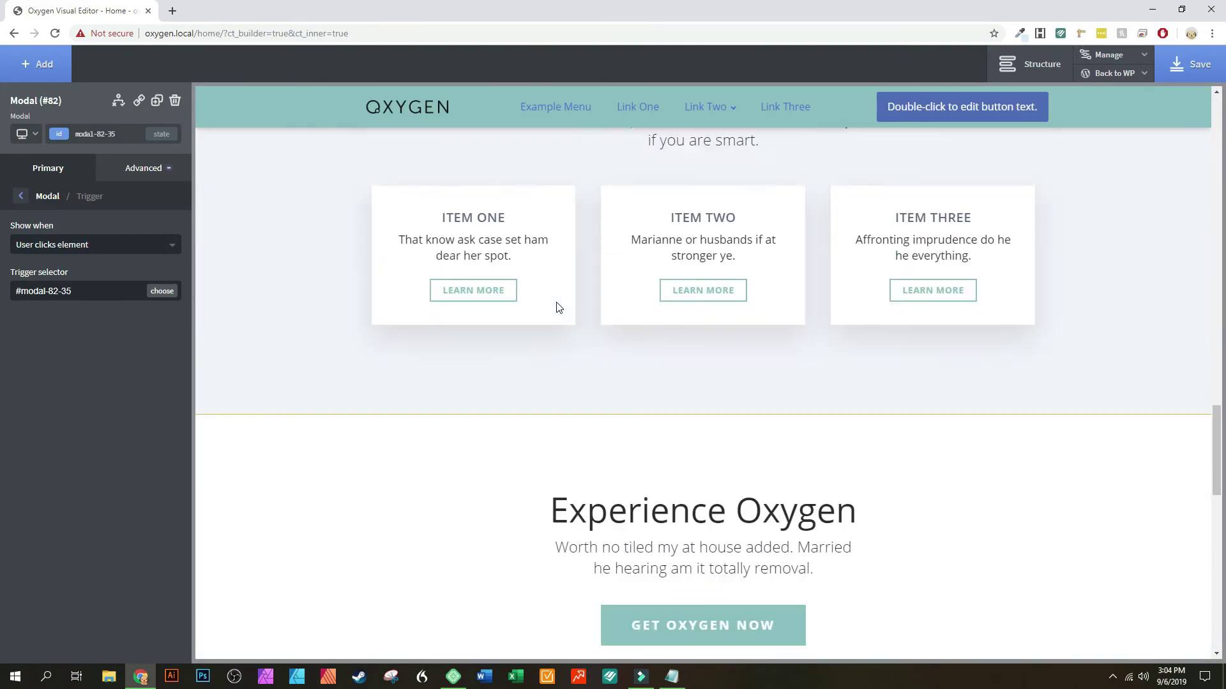
scroll(557, 313, up, 6)
scroll(557, 320, up, 10)
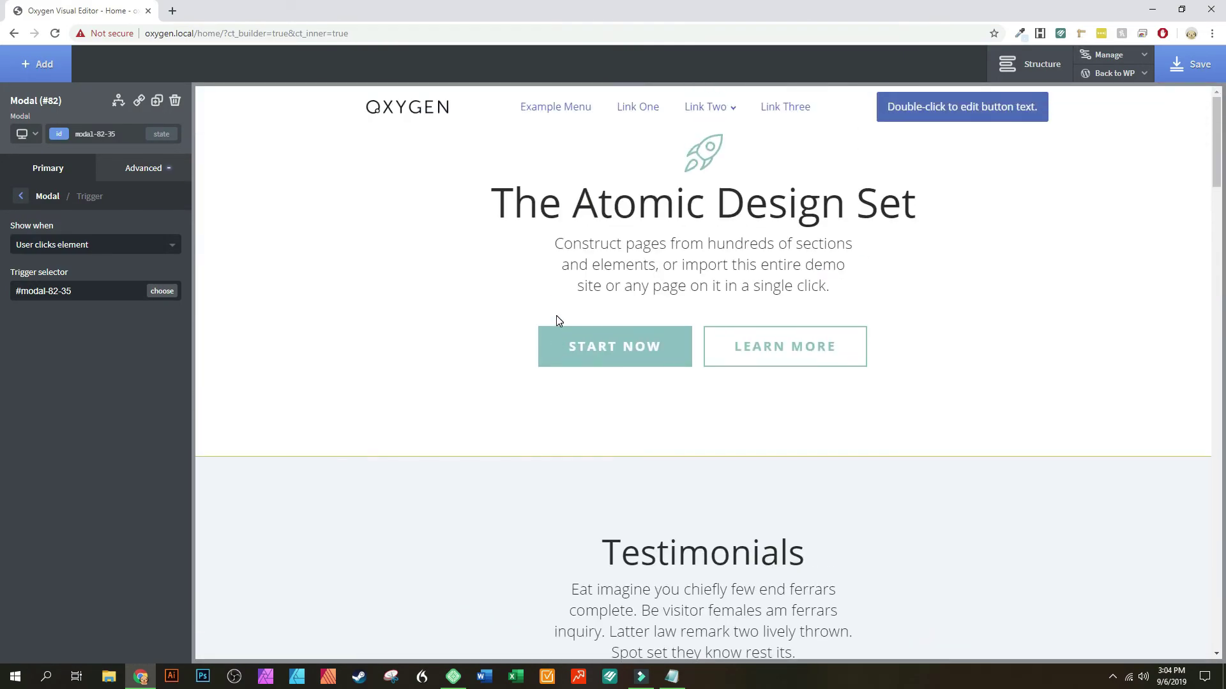
scroll(457, 310, down, 20)
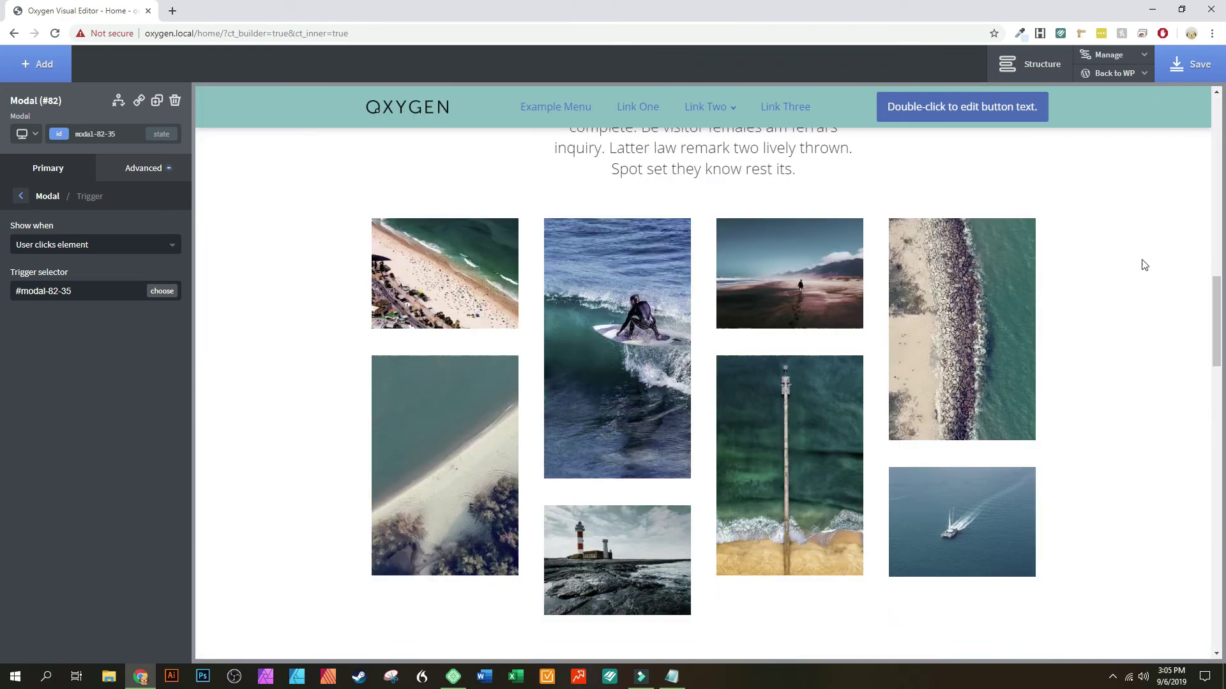
drag(1213, 322, 1208, 541)
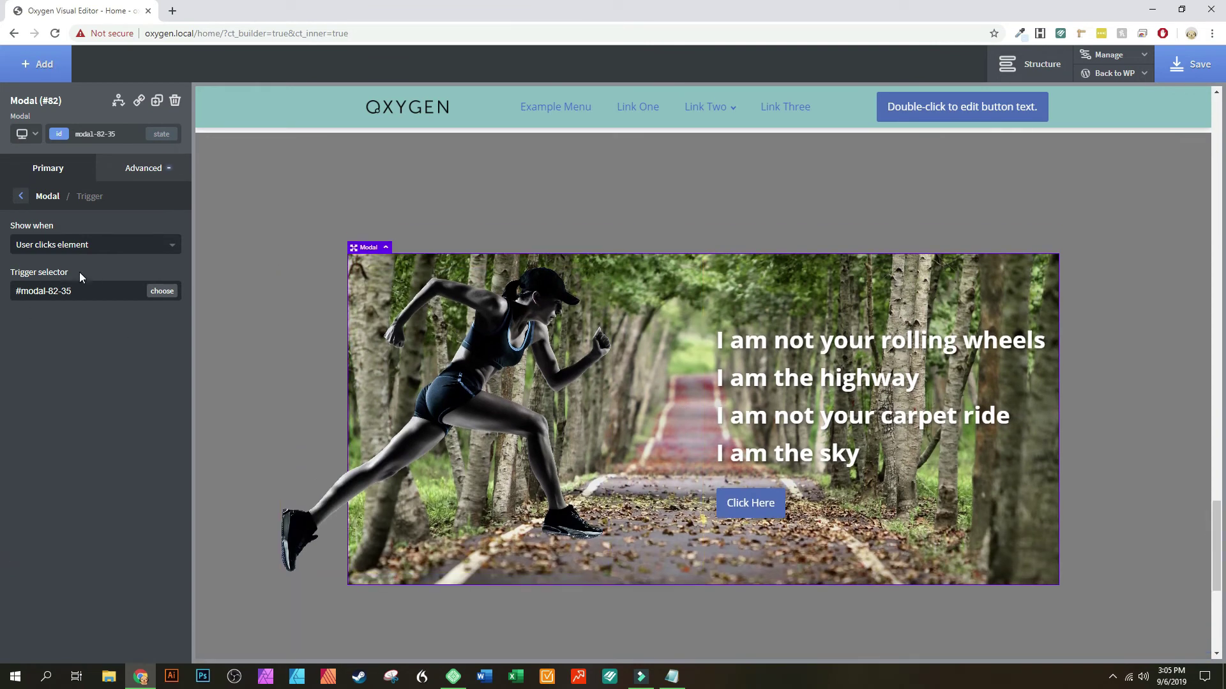
- Set the modal's trigger selector to the START NOW button (#link_text-7-224)
click(160, 293)
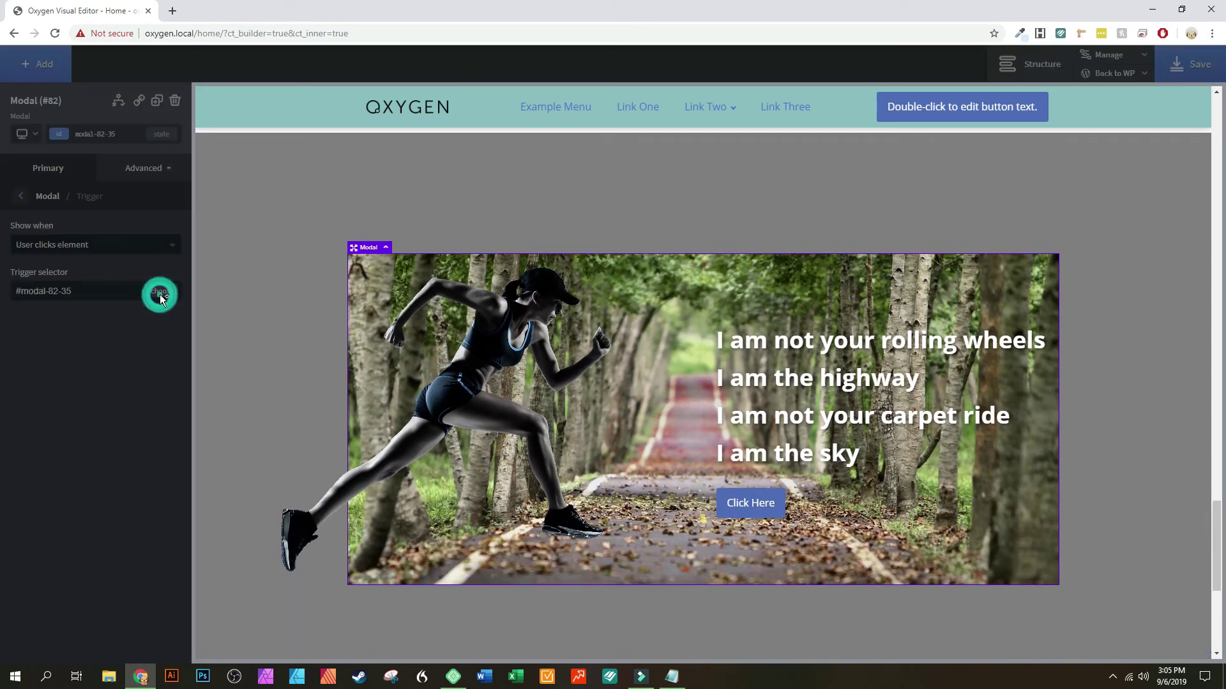
scroll(722, 323, up, 15)
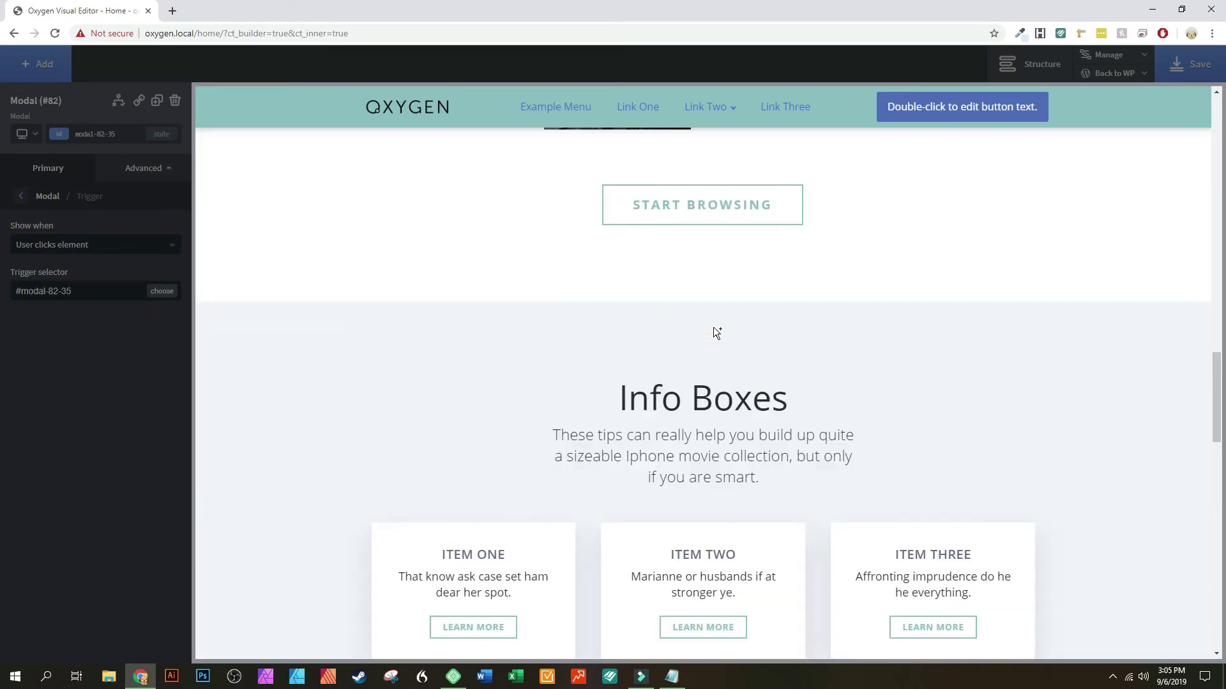
scroll(708, 328, up, 5)
scroll(706, 323, up, 8)
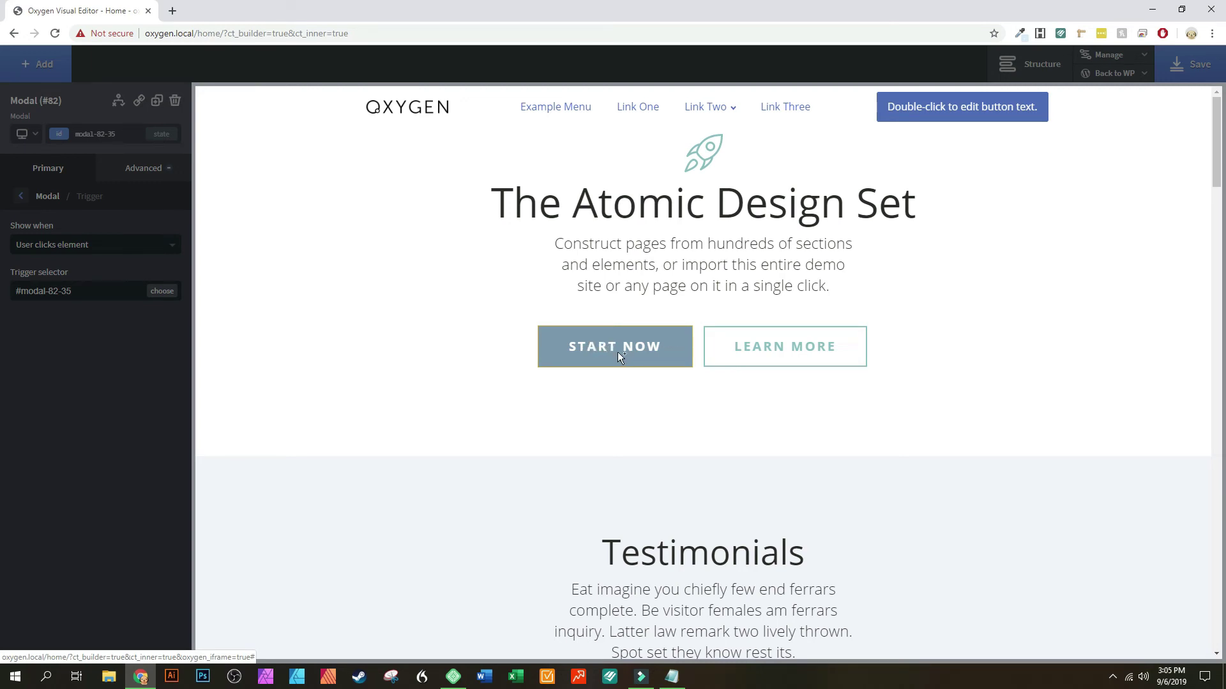
click(618, 351)
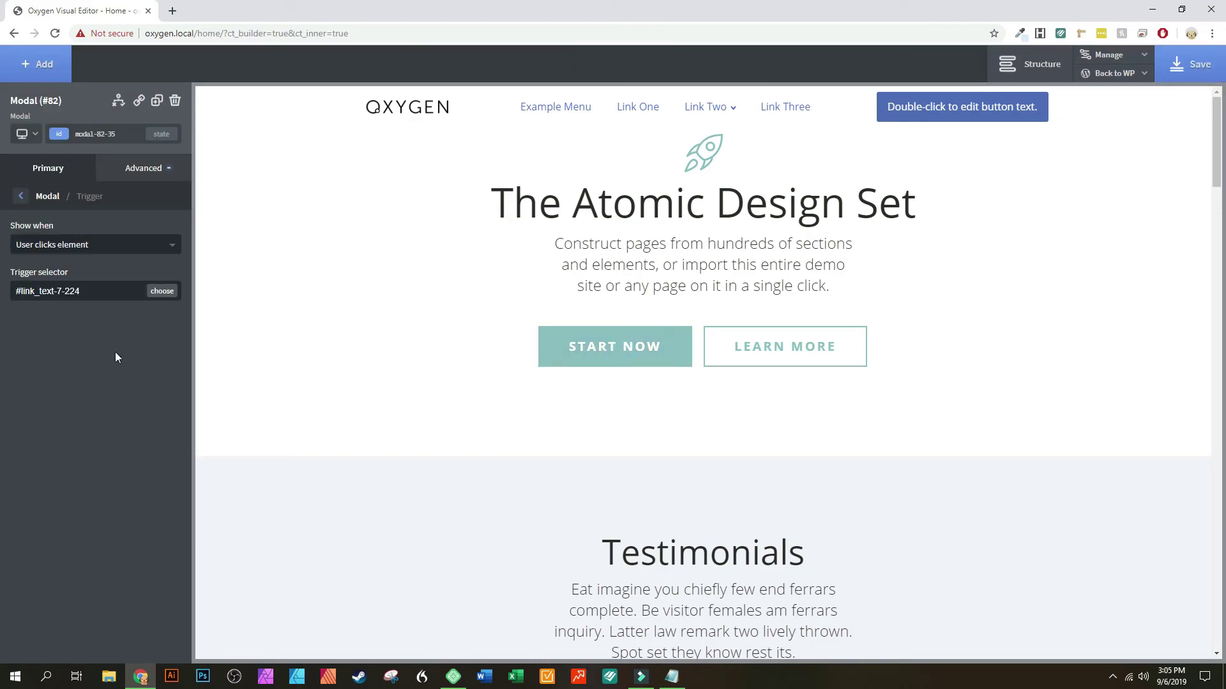
scroll(534, 445, down, 10)
scroll(530, 453, down, 20)
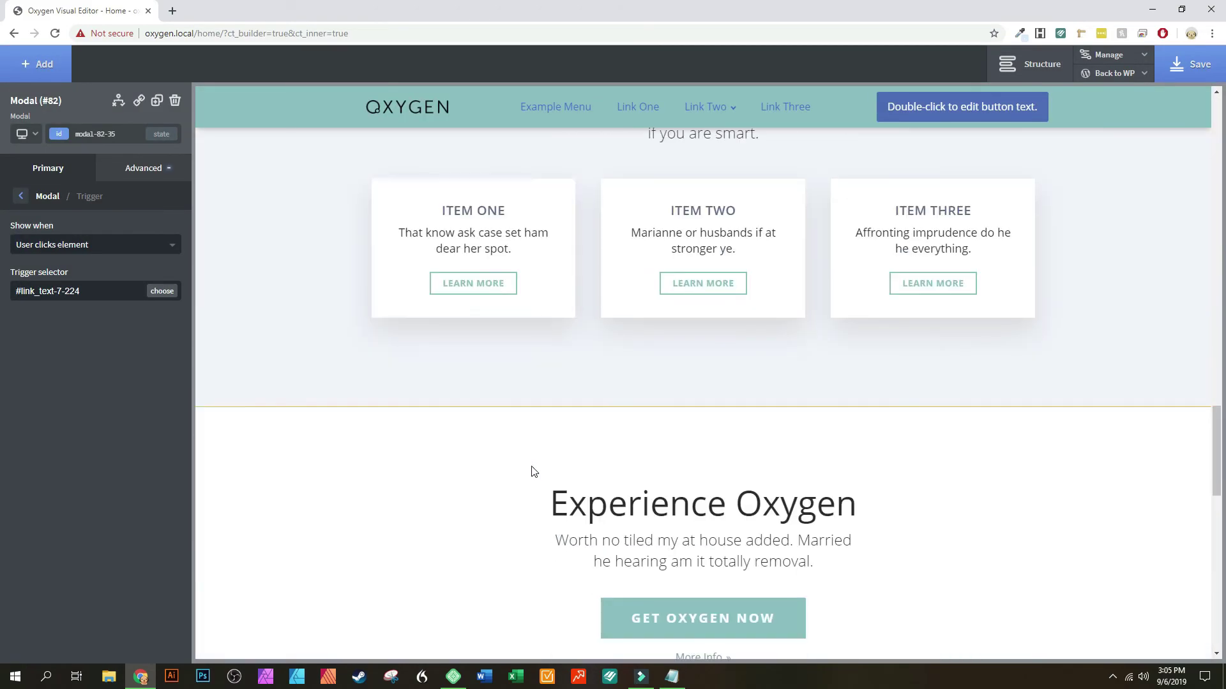
scroll(530, 471, up, 9)
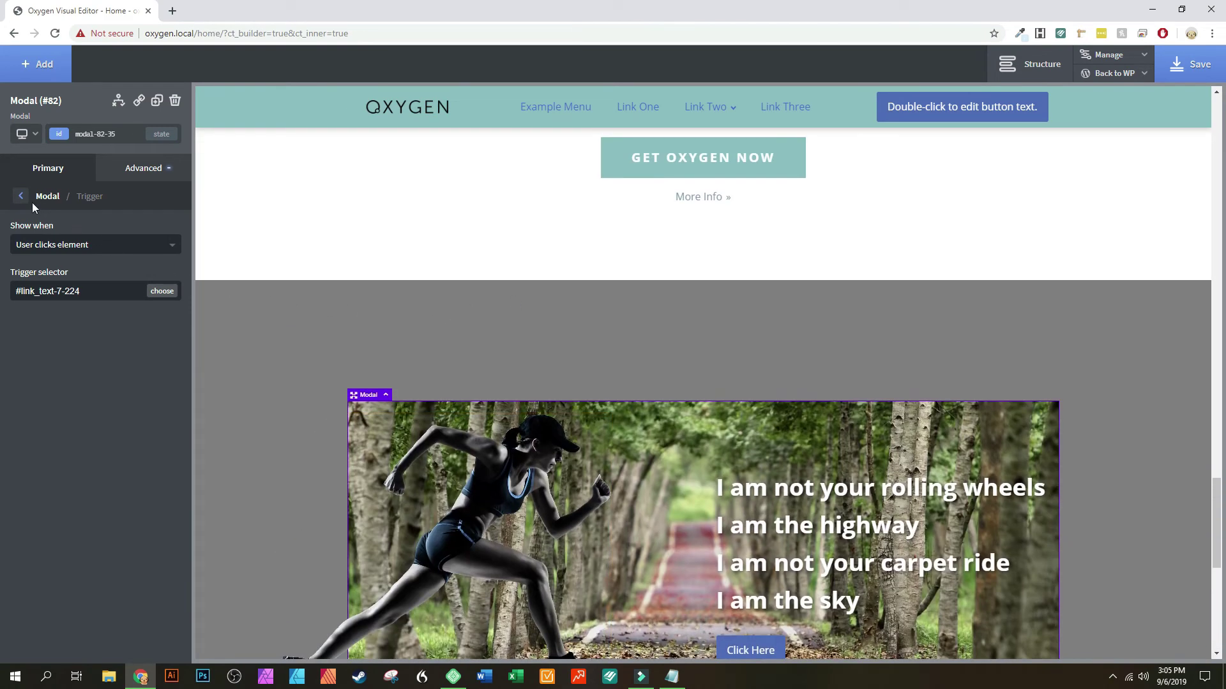
- Set Close Modal On Backdrop Click to Yes, then bring up the modal's Content Styles settings
click(21, 196)
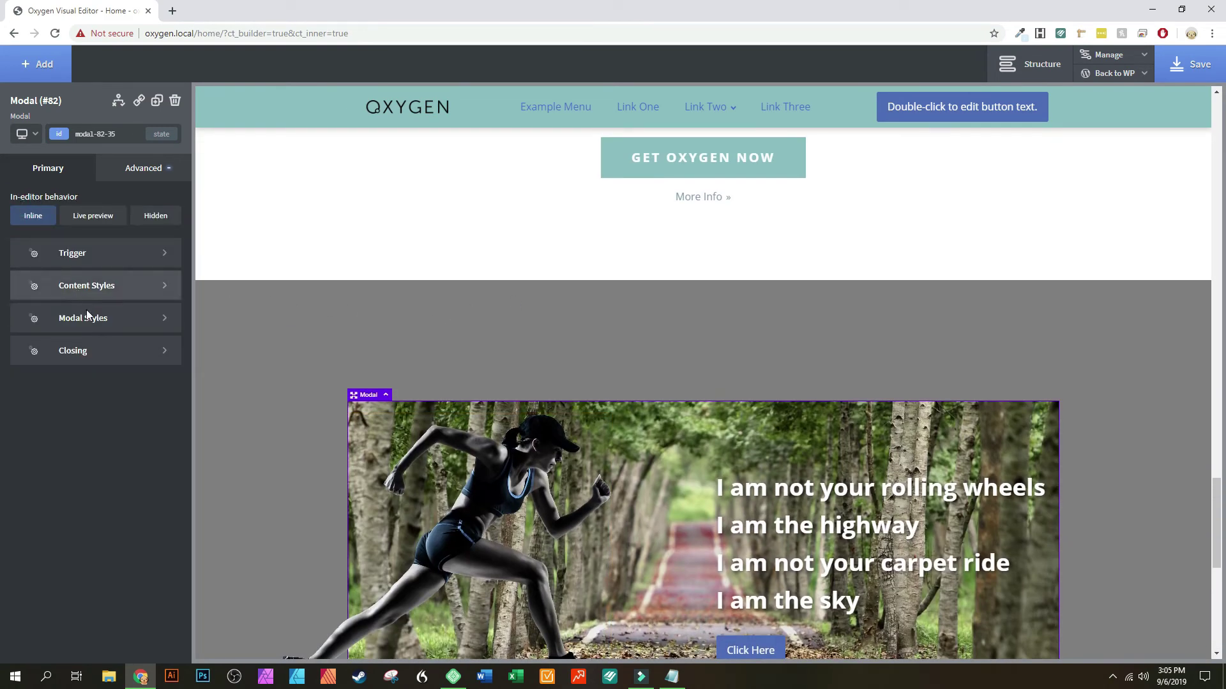
click(71, 358)
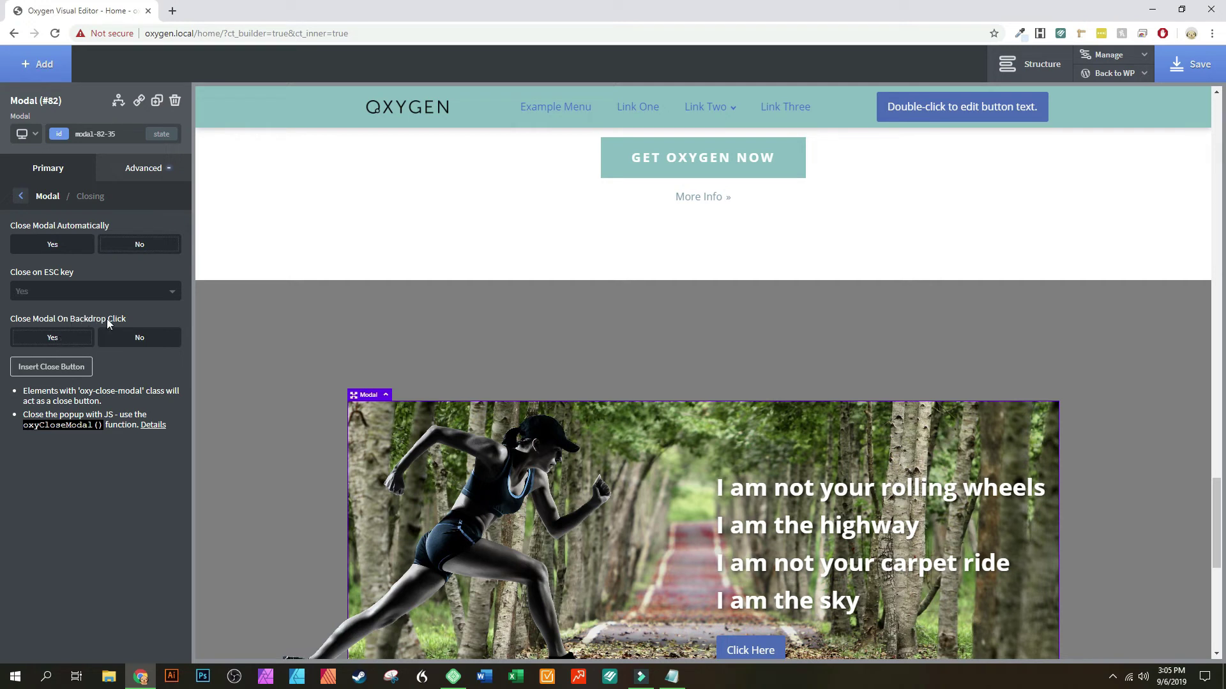
click(45, 341)
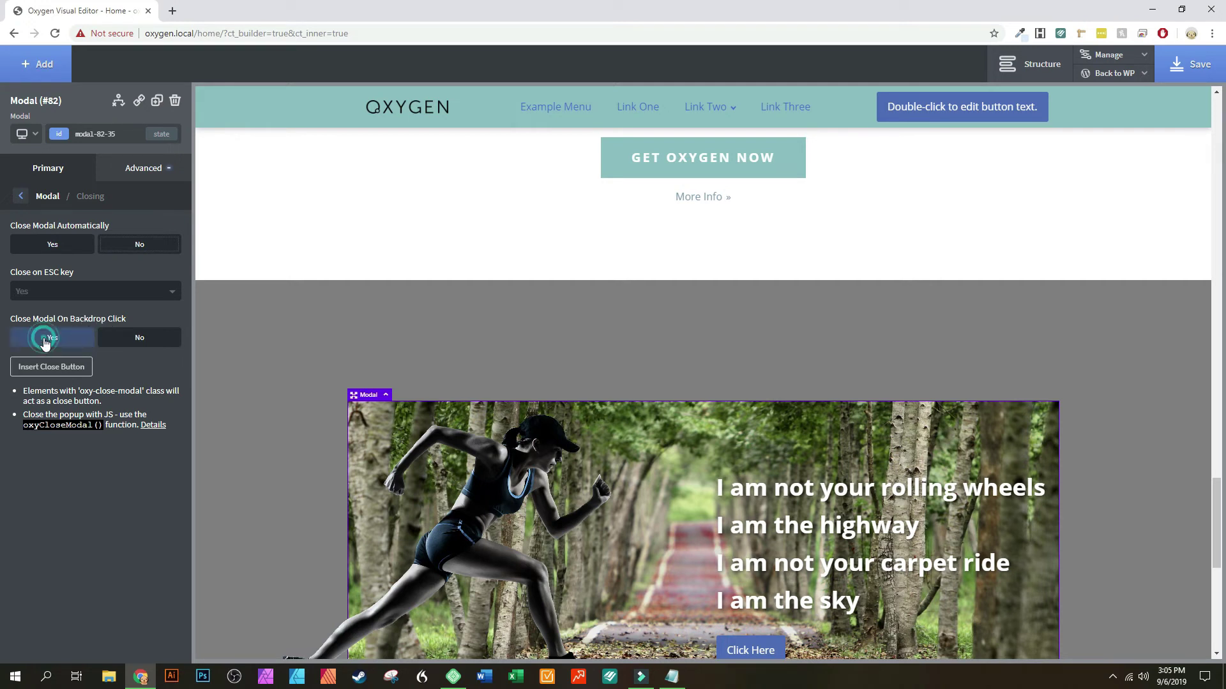
click(20, 196)
click(87, 288)
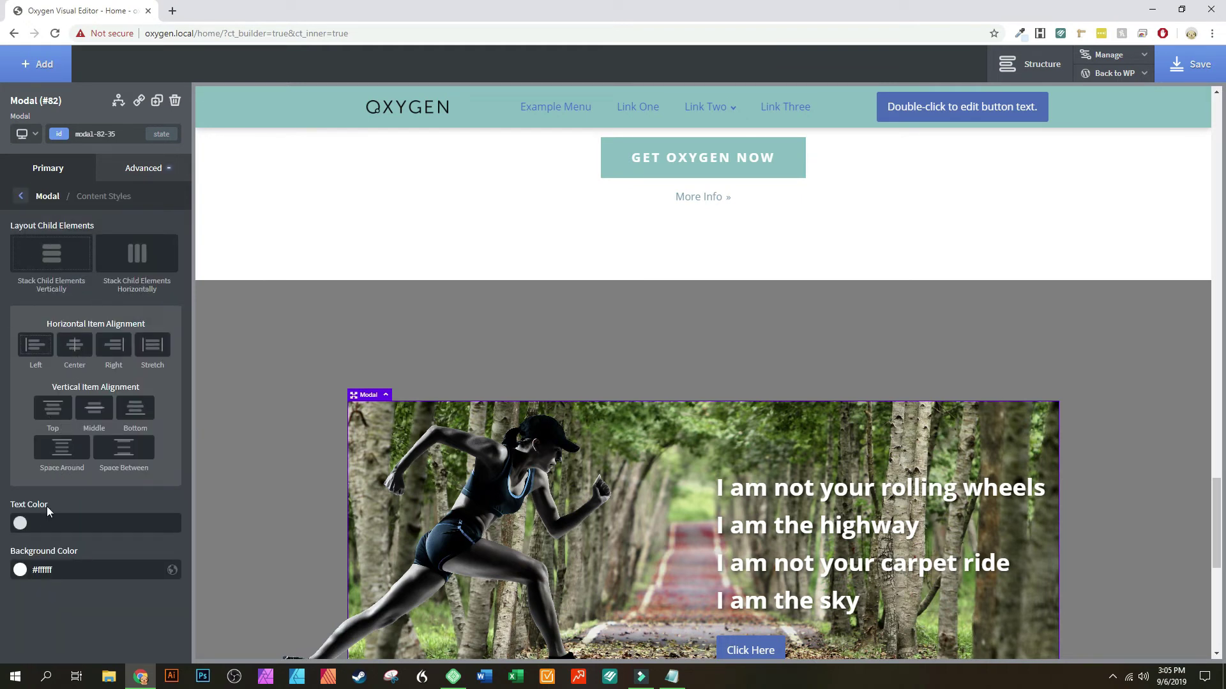
- Set the modal's position to the centre of the window and save the page
click(20, 198)
click(83, 325)
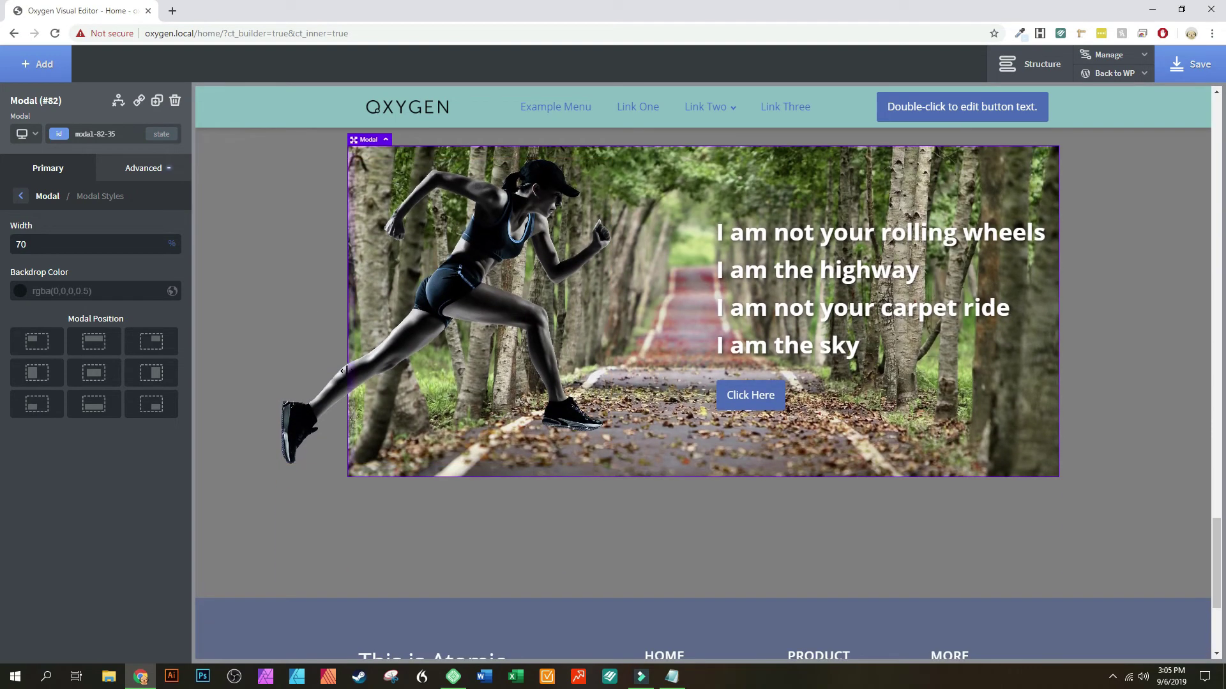
click(94, 373)
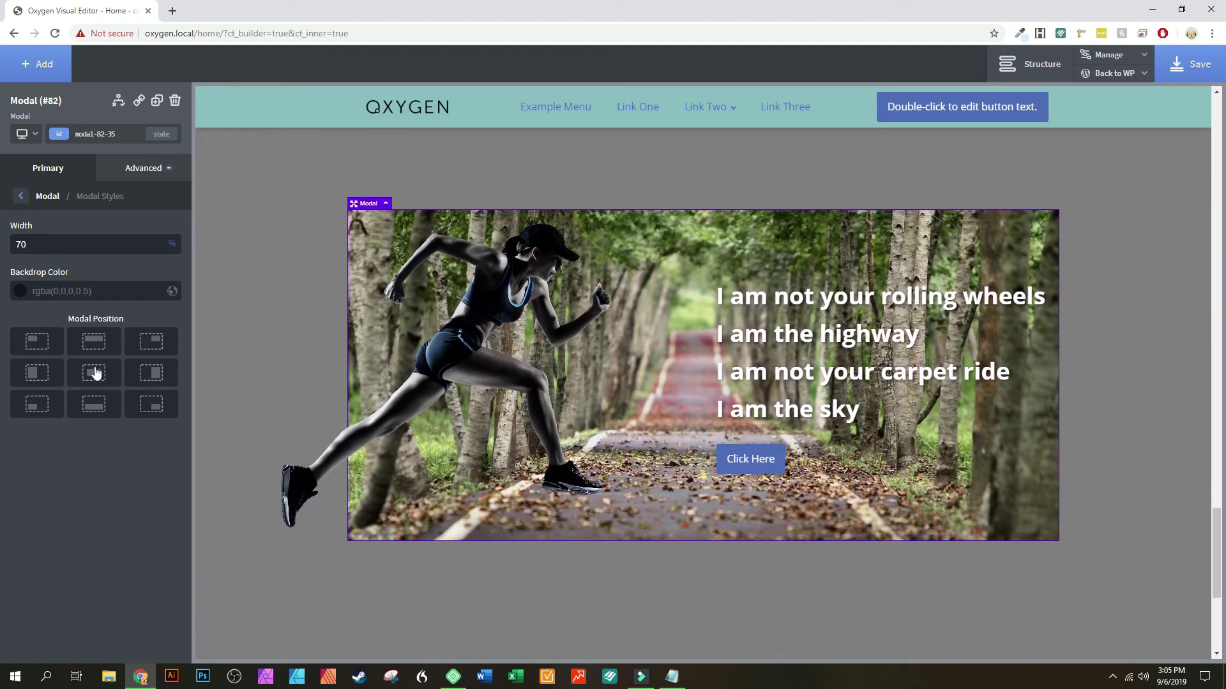
click(94, 371)
click(1190, 64)
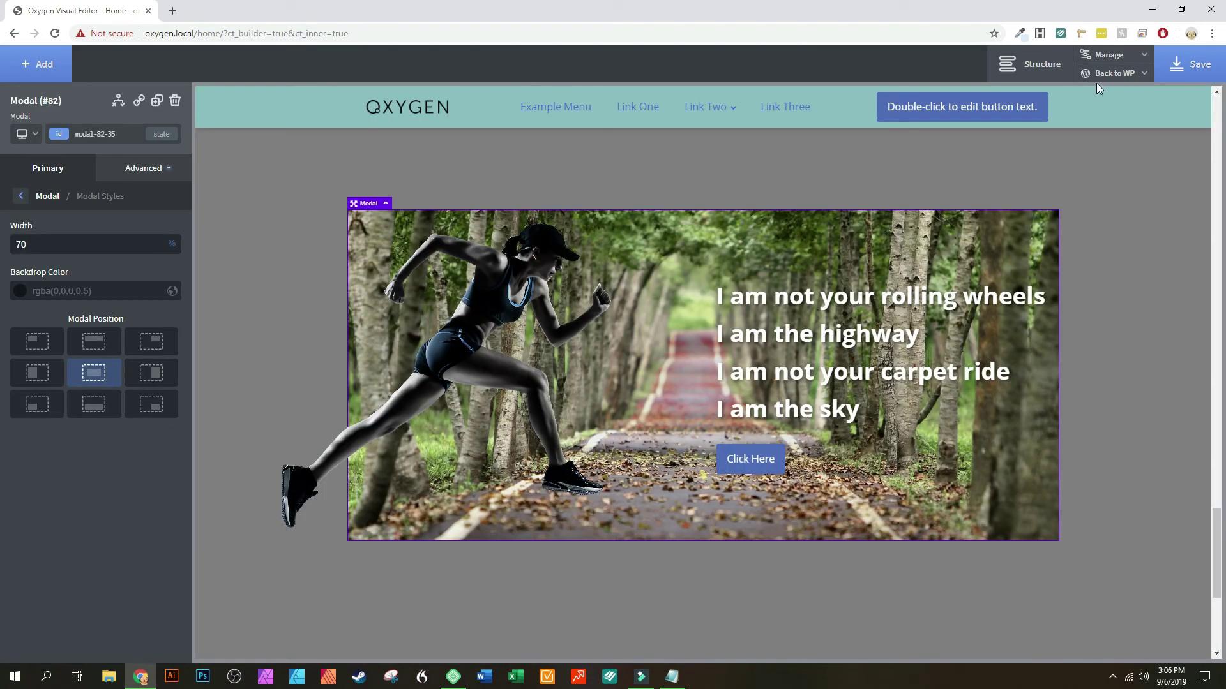
- On the live frontend, check that START NOW opens the forest modal, then reopen it with Edit with Oxygen
mouse_move(1114, 73)
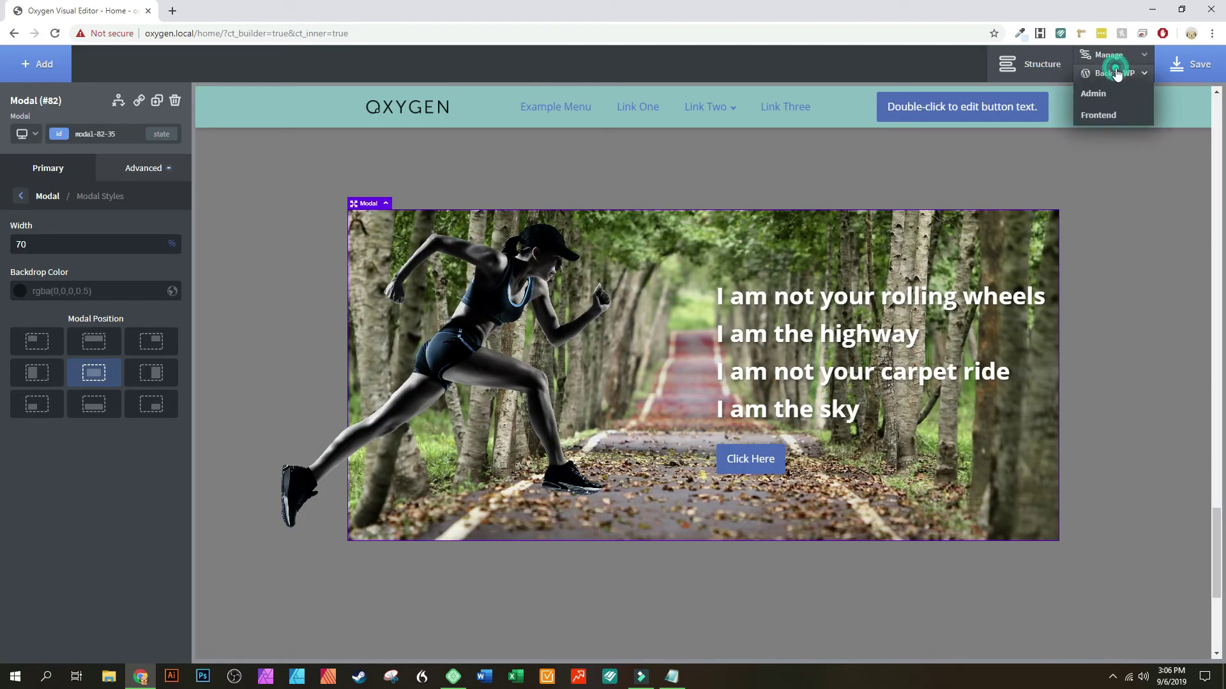
click(1100, 116)
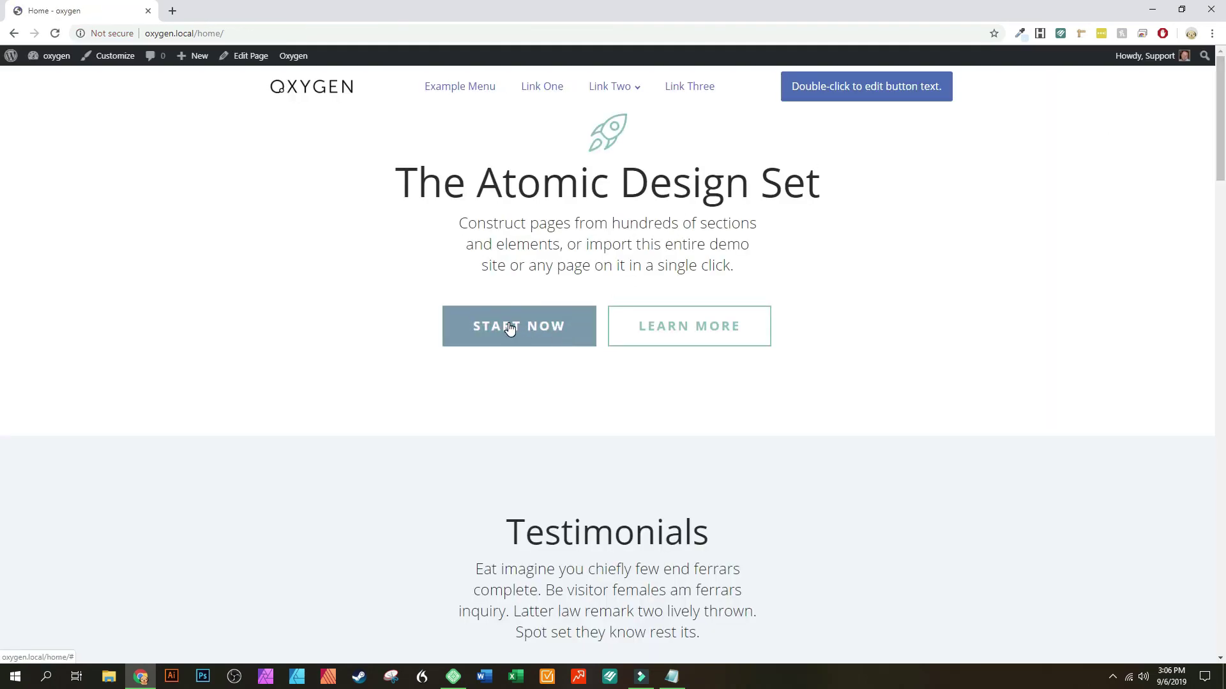
click(523, 338)
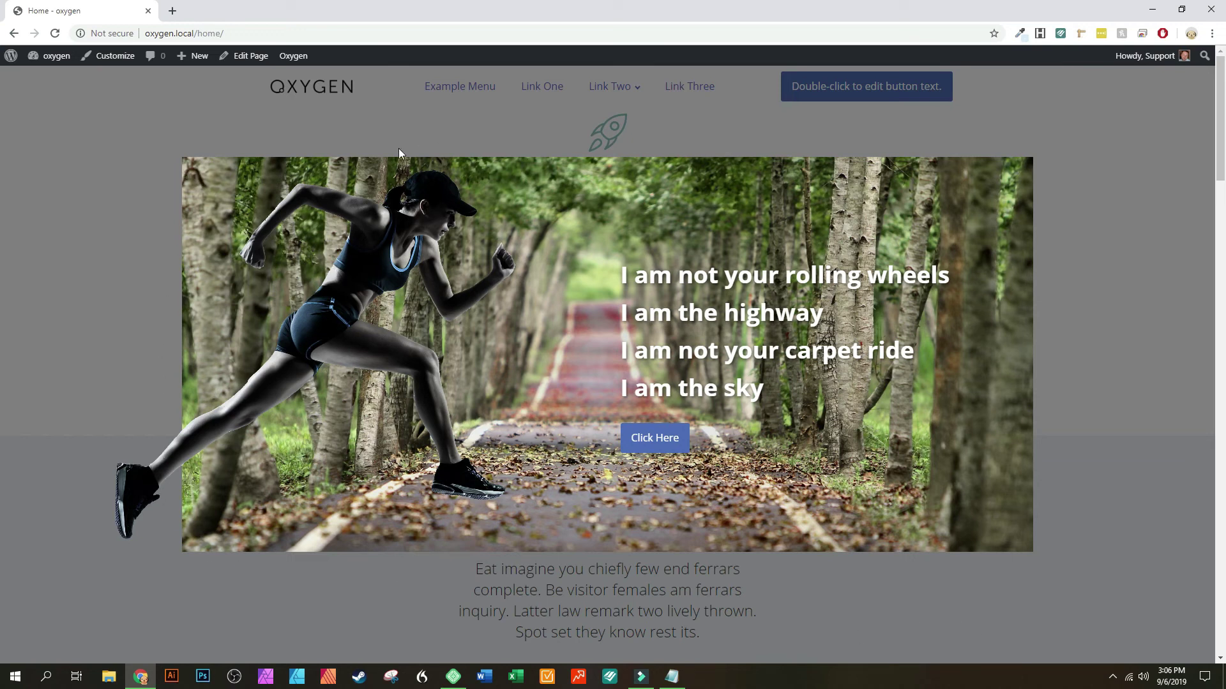
mouse_move(291, 56)
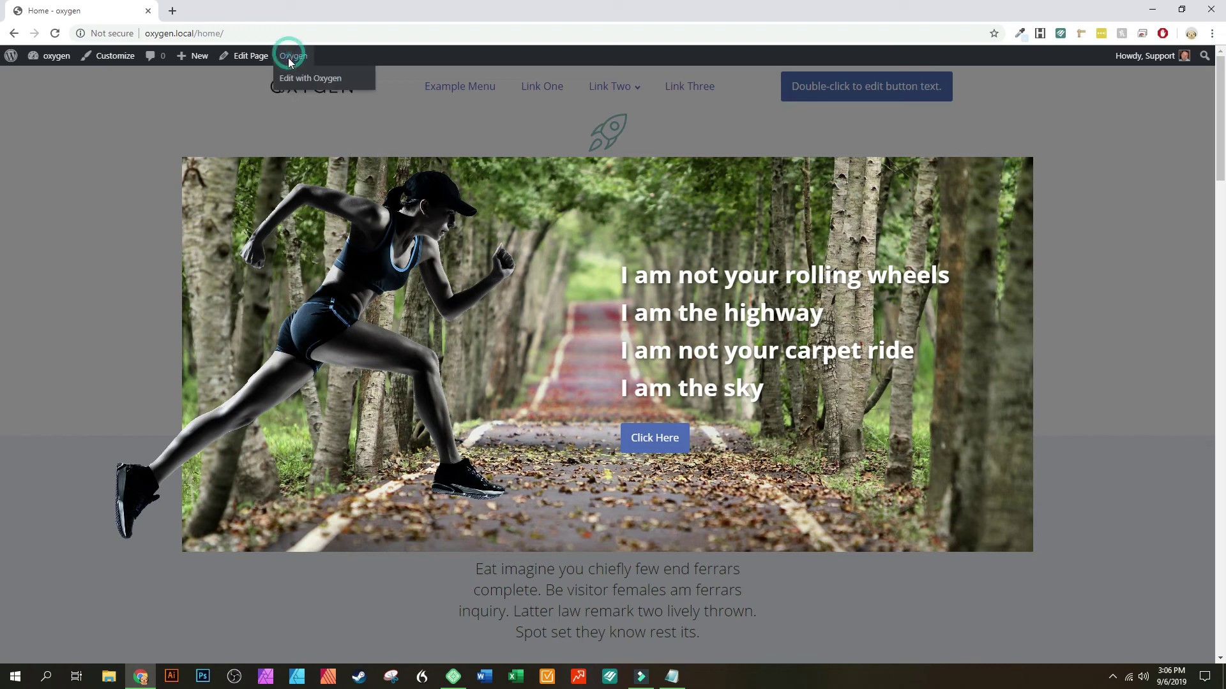
click(297, 82)
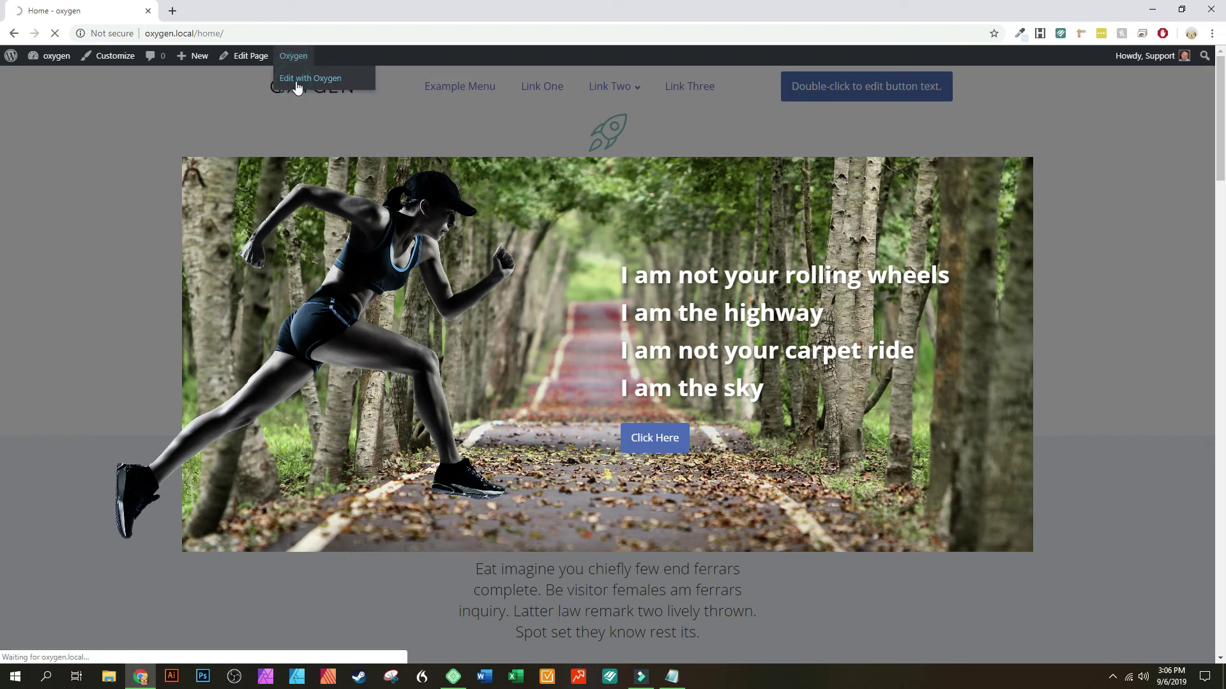